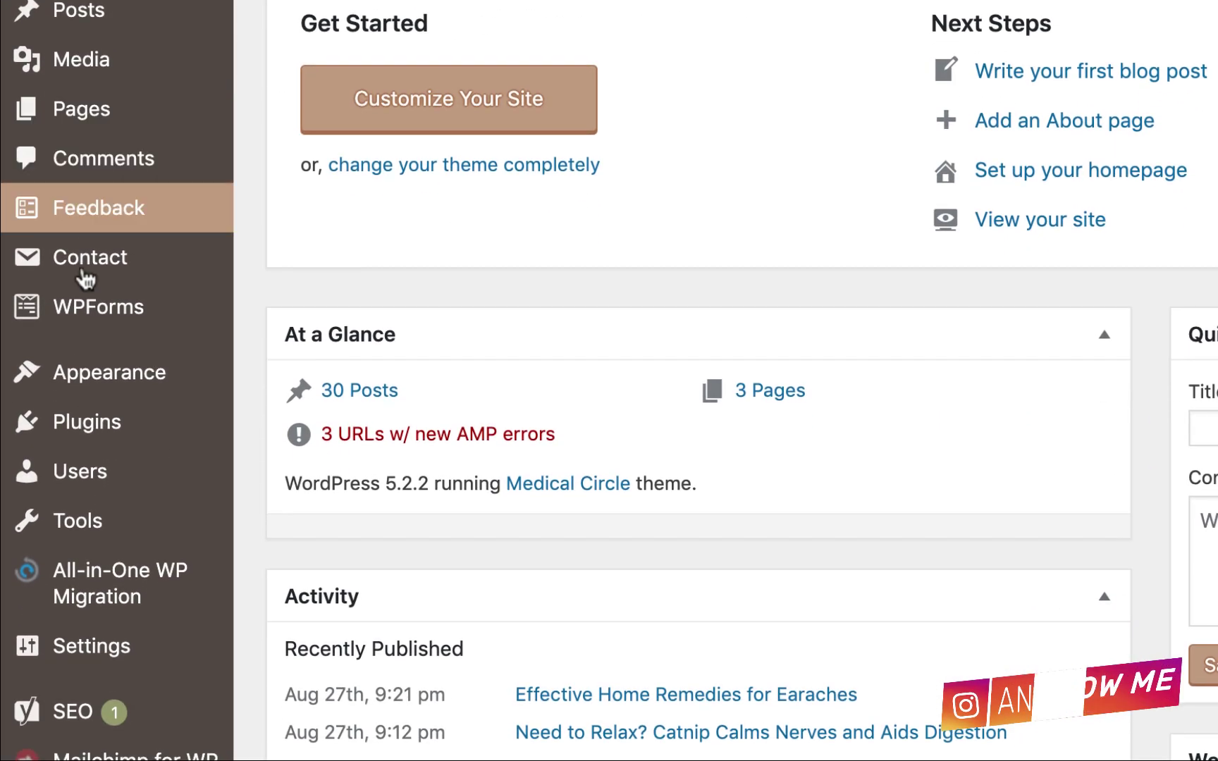
- Export all content of the WordPress site and download the export file
mouse_move(74, 539)
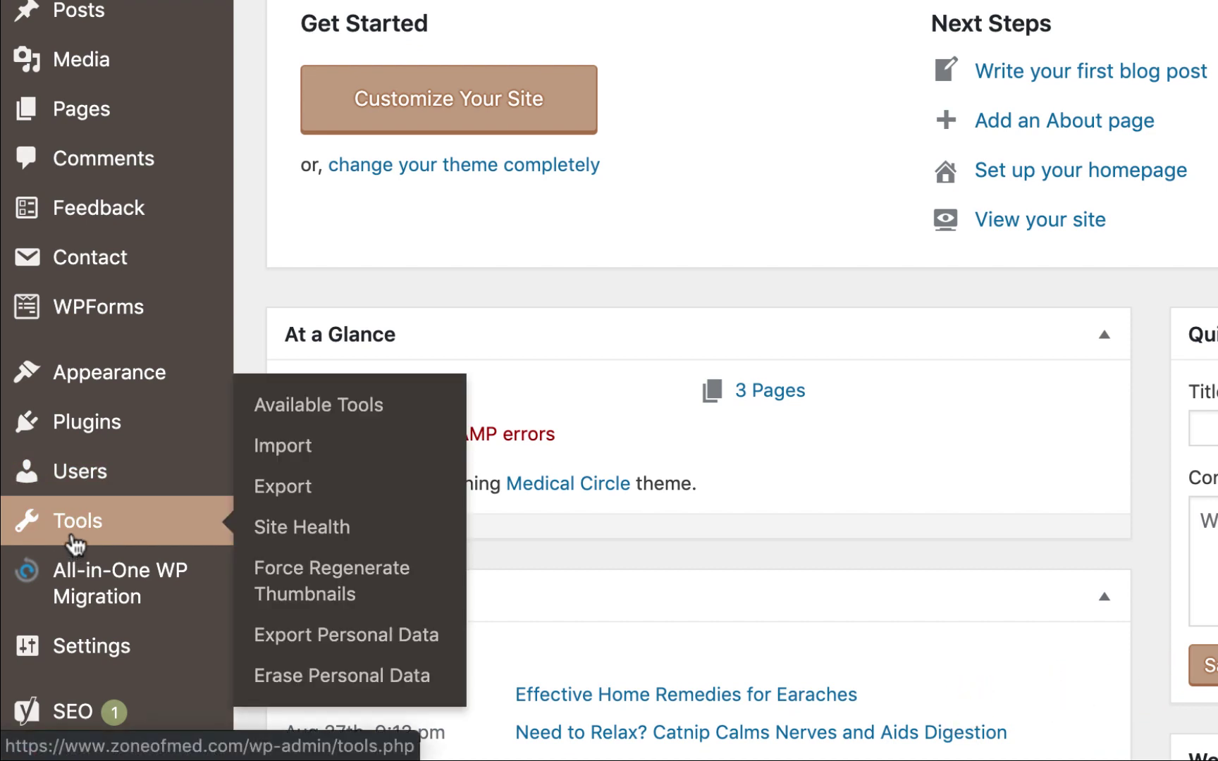
click(271, 502)
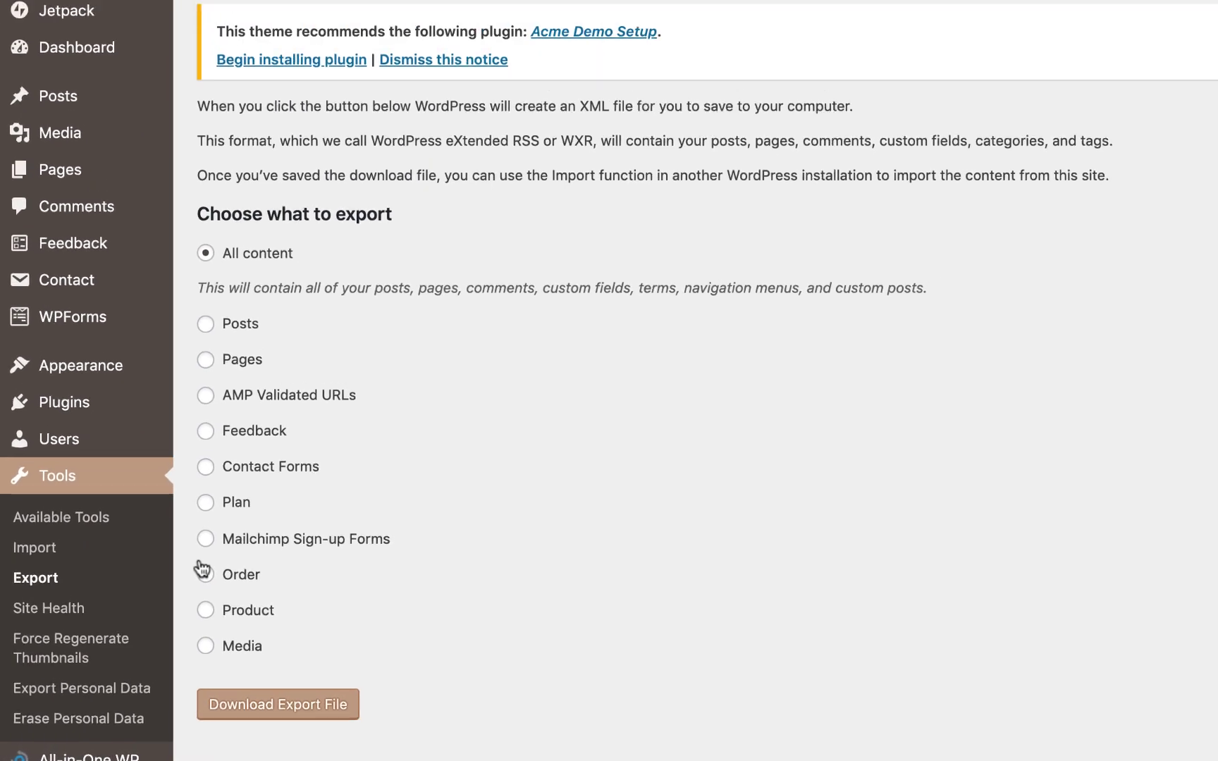
triple_click(245, 243)
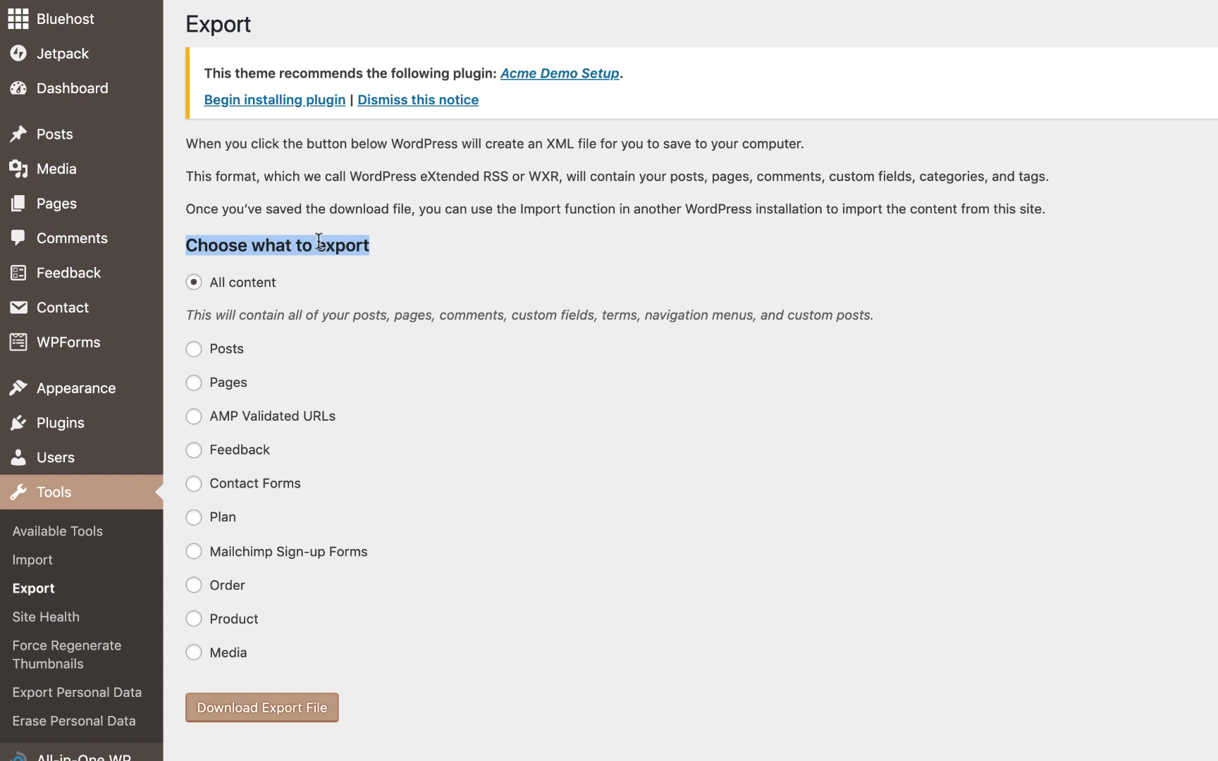
click(309, 278)
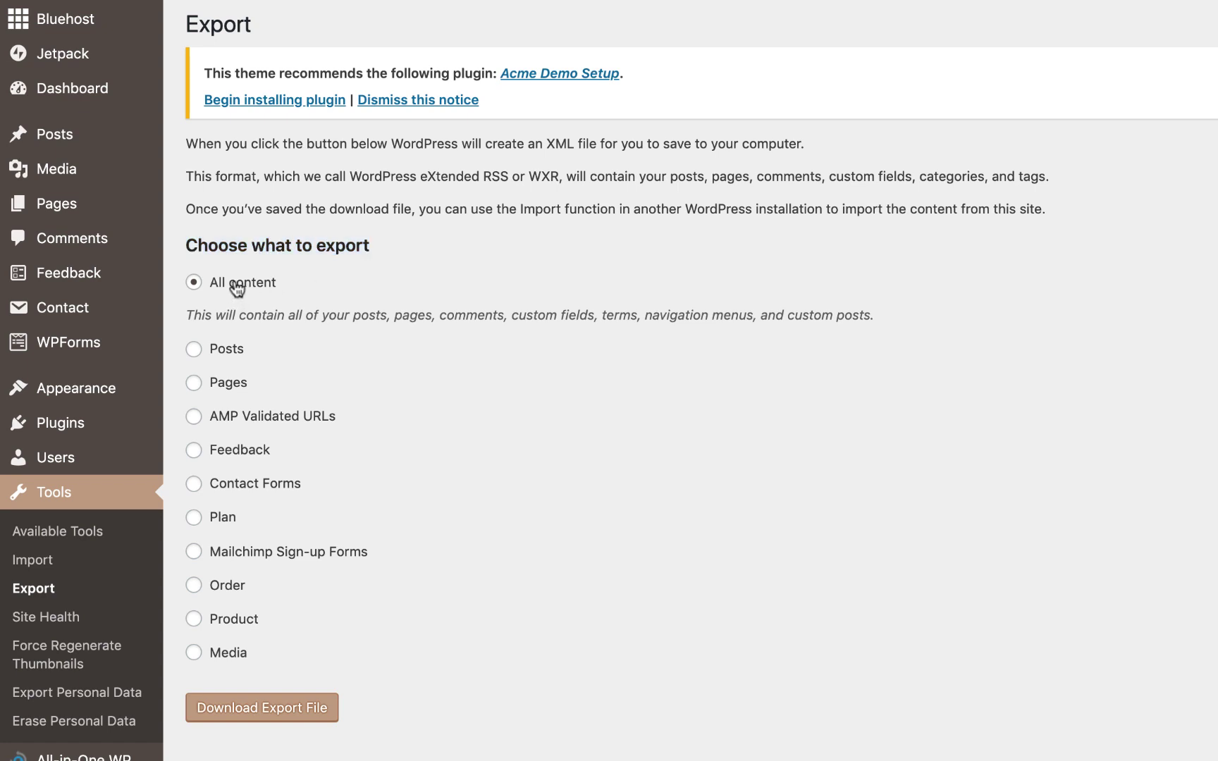
triple_click(332, 312)
click(642, 347)
click(268, 716)
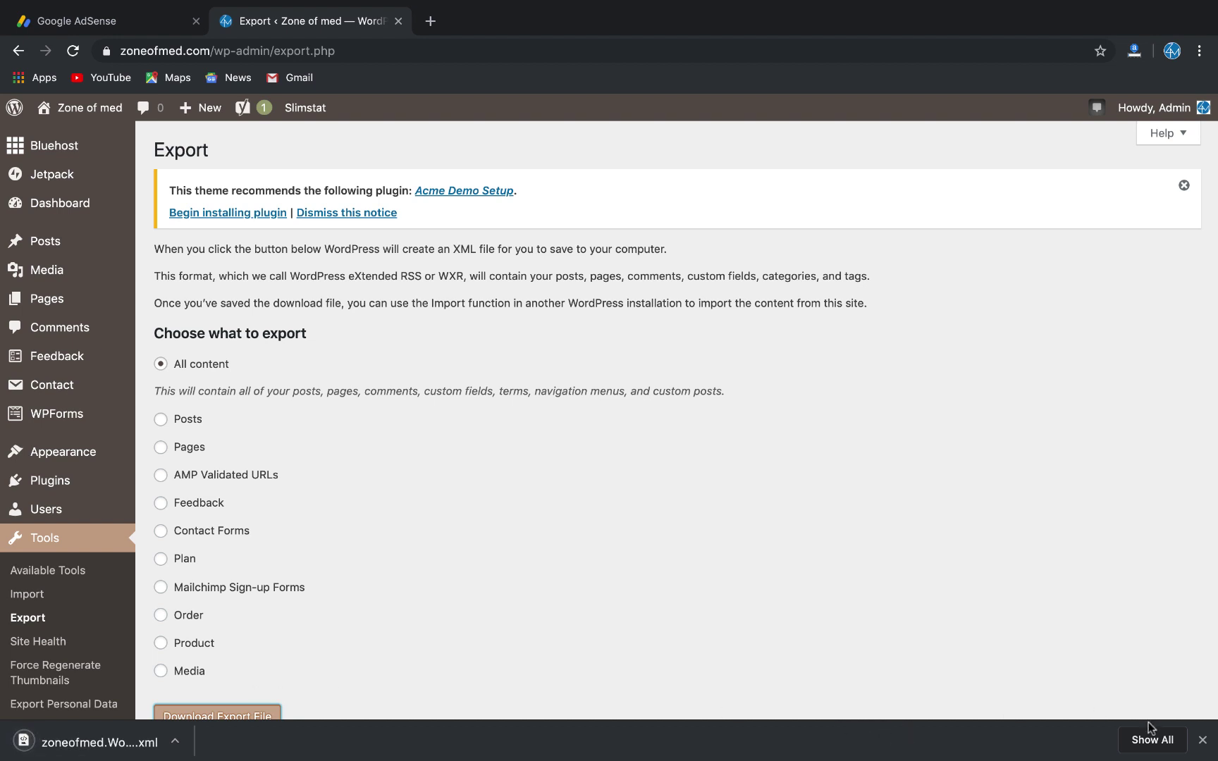
- Reveal the newest downloaded export in Finder, inspect its file info, and return to the WordPress export page in Chrome
click(1151, 739)
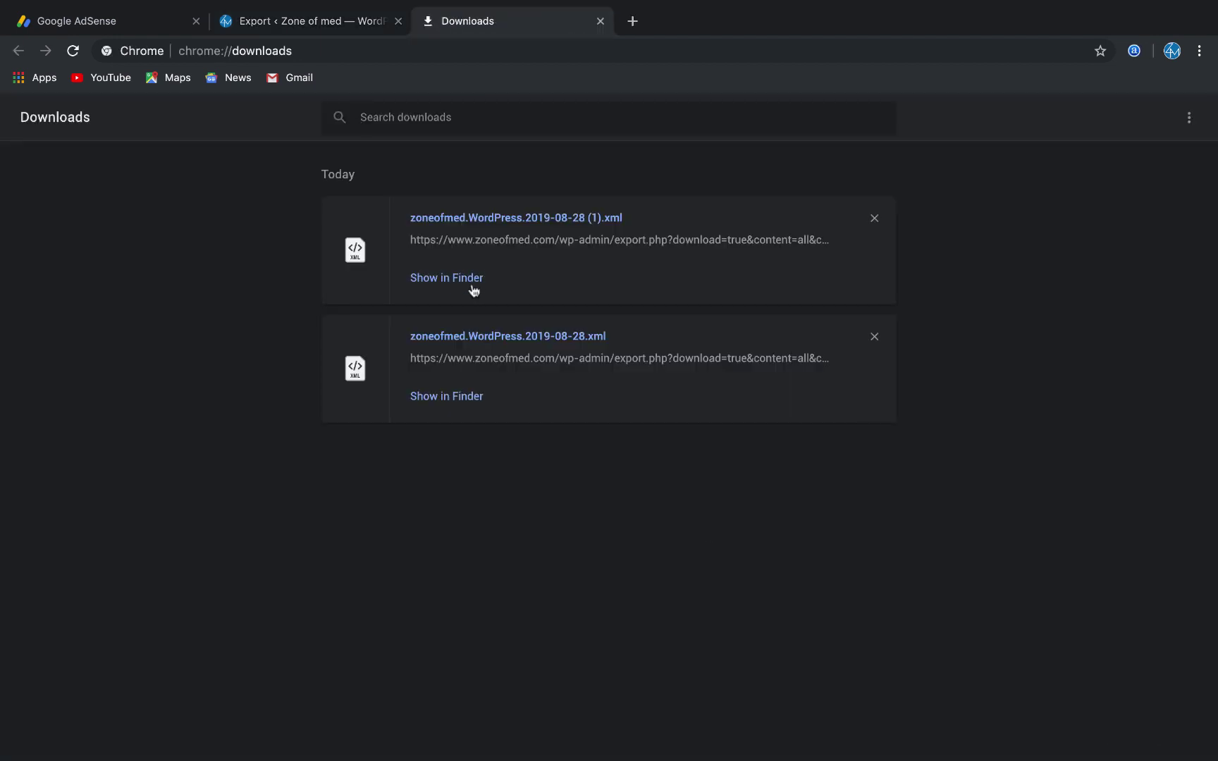
click(447, 277)
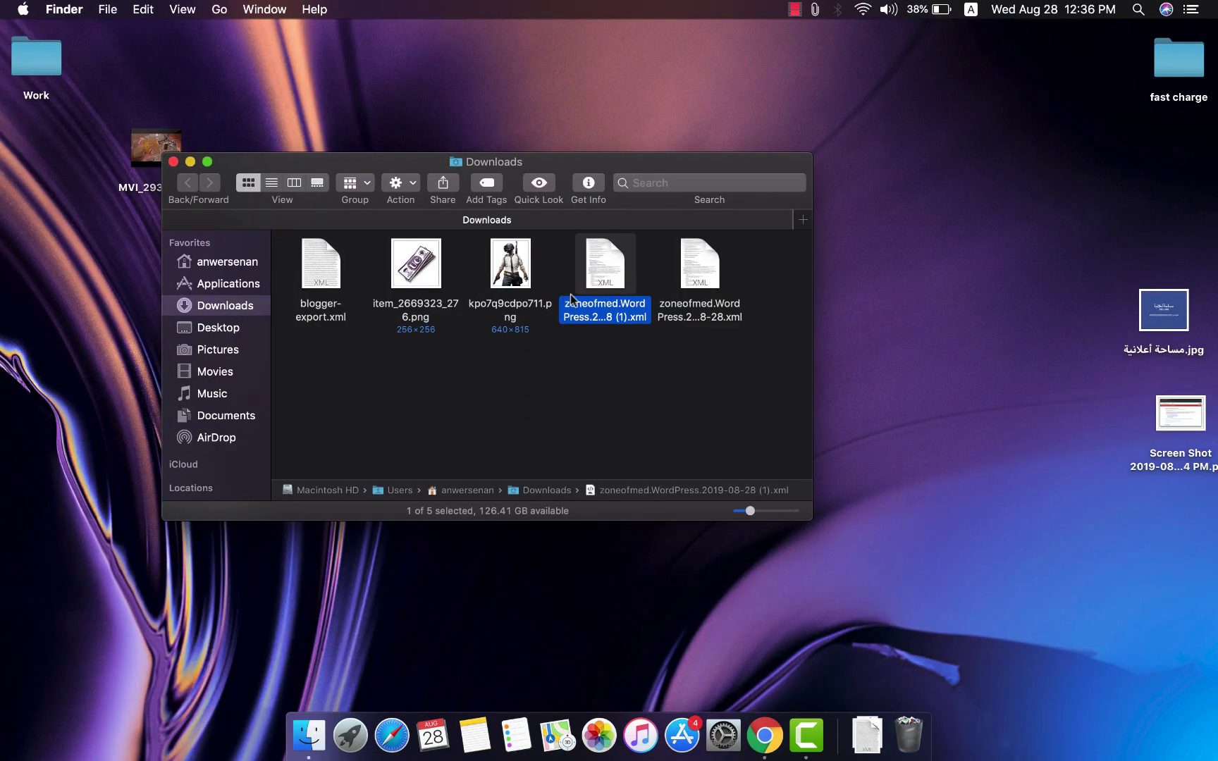
key(super+i)
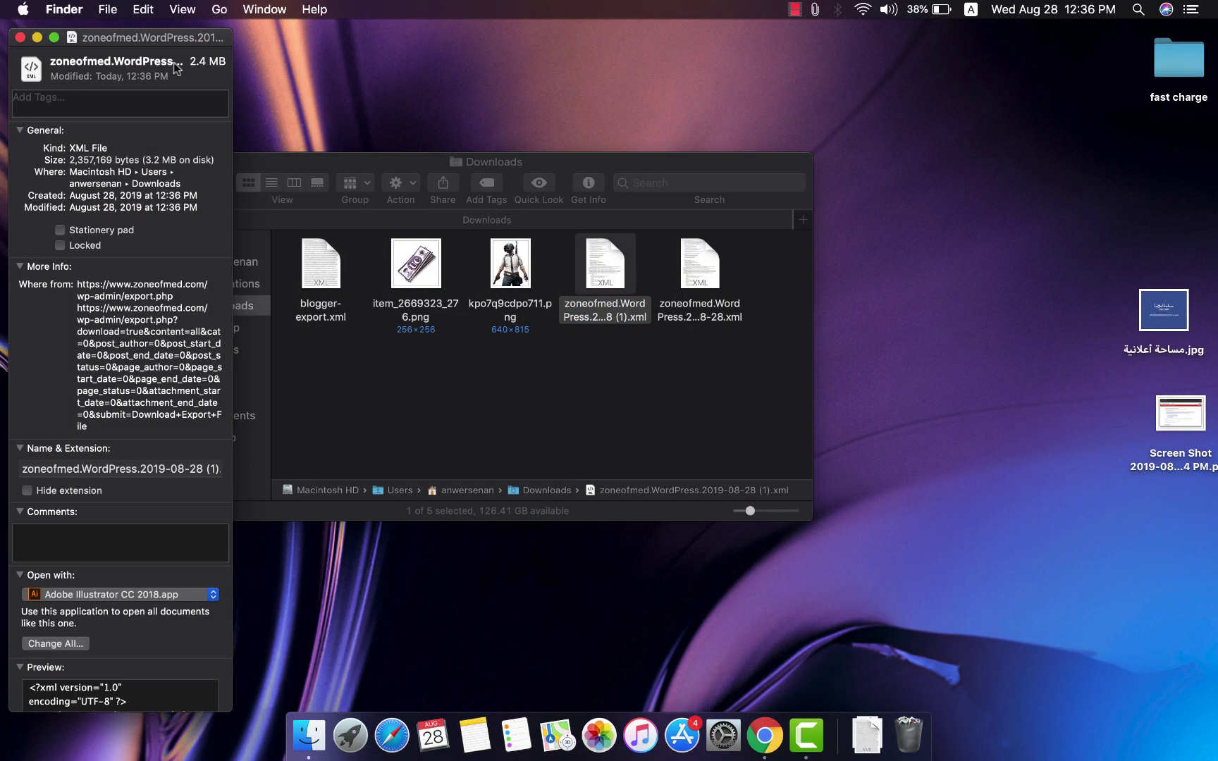
click(19, 38)
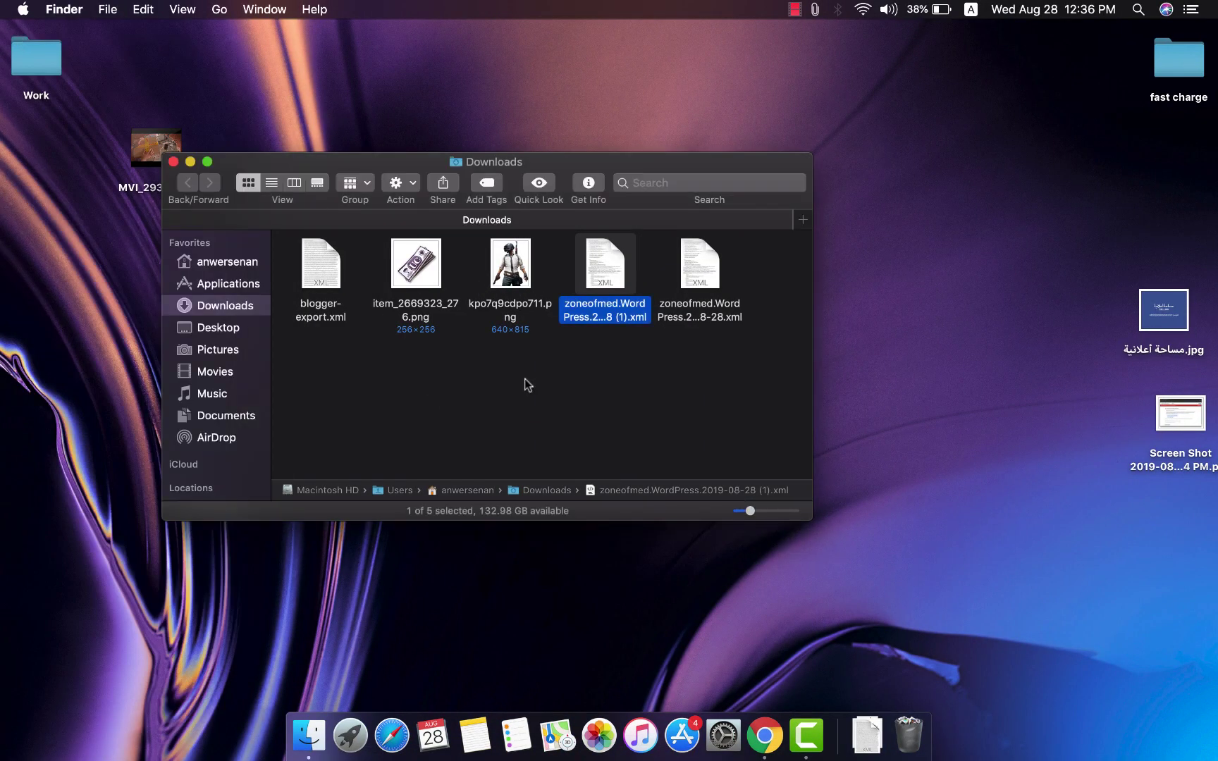
click(571, 430)
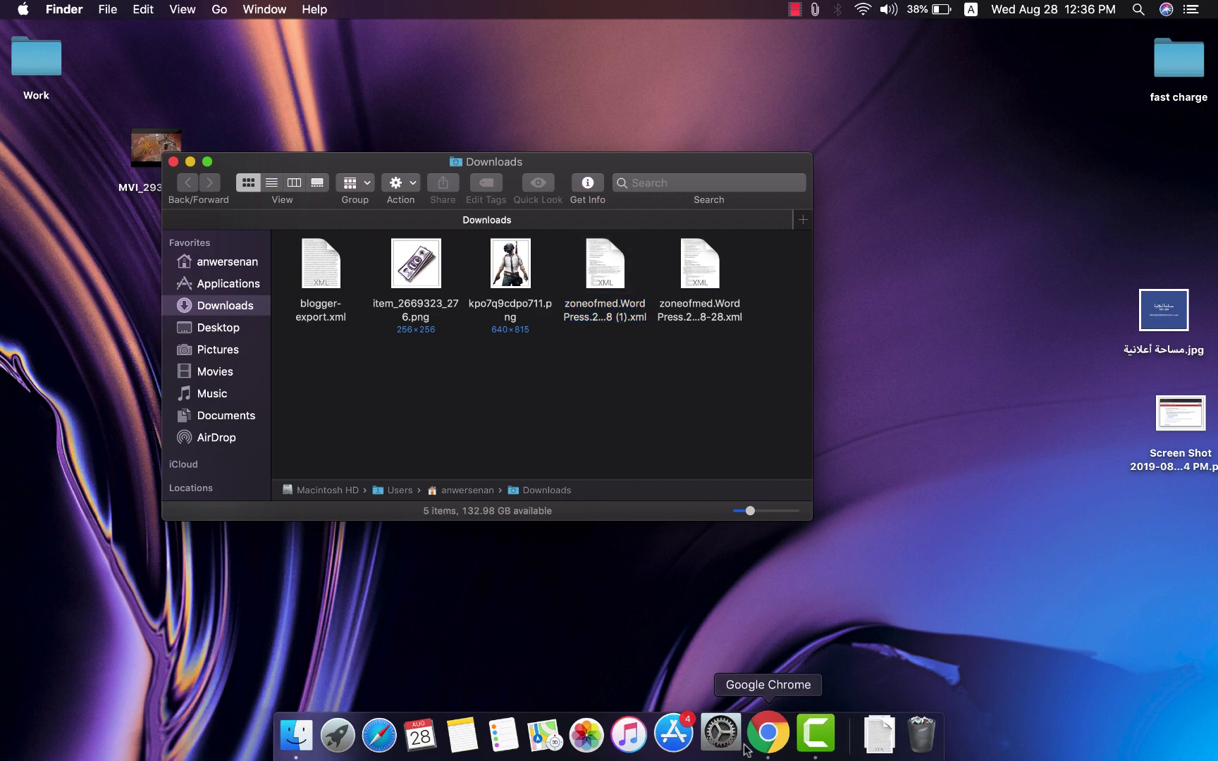
click(765, 735)
click(600, 21)
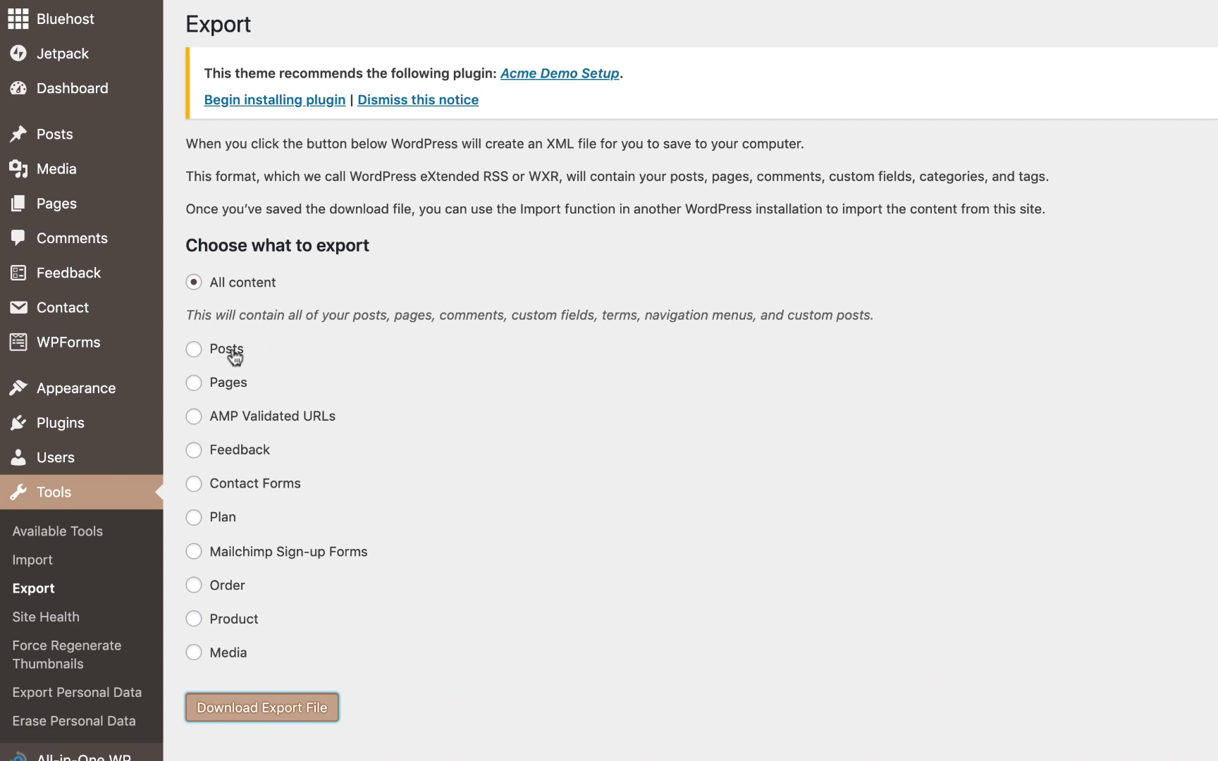
- Choose Posts as the export content, limited to the Health category and the last author listed
click(234, 352)
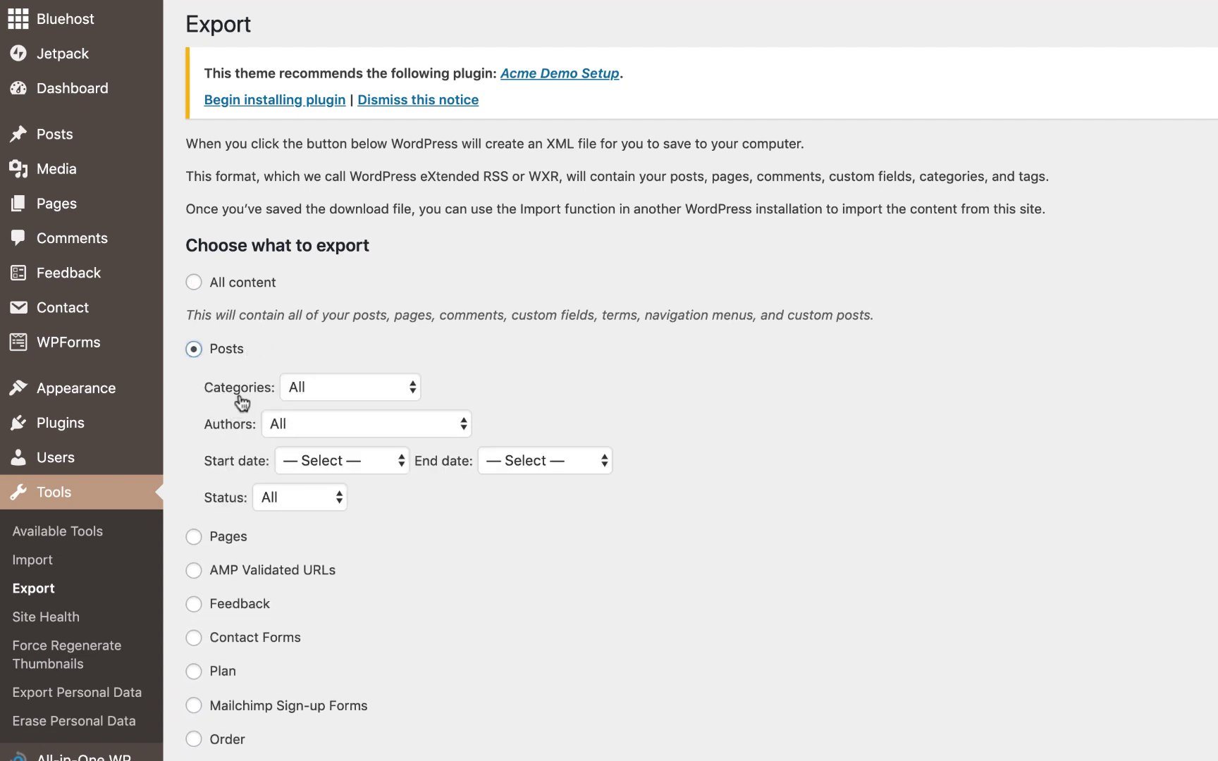
click(327, 387)
click(381, 403)
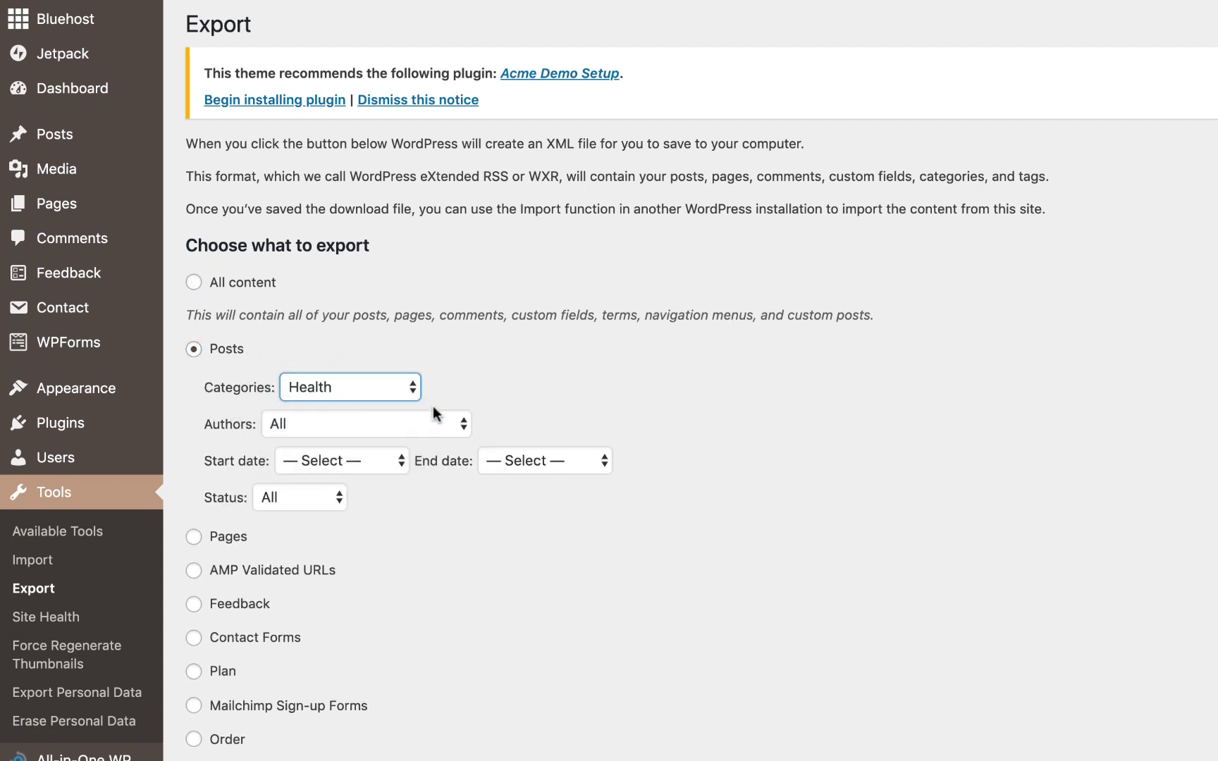
click(383, 423)
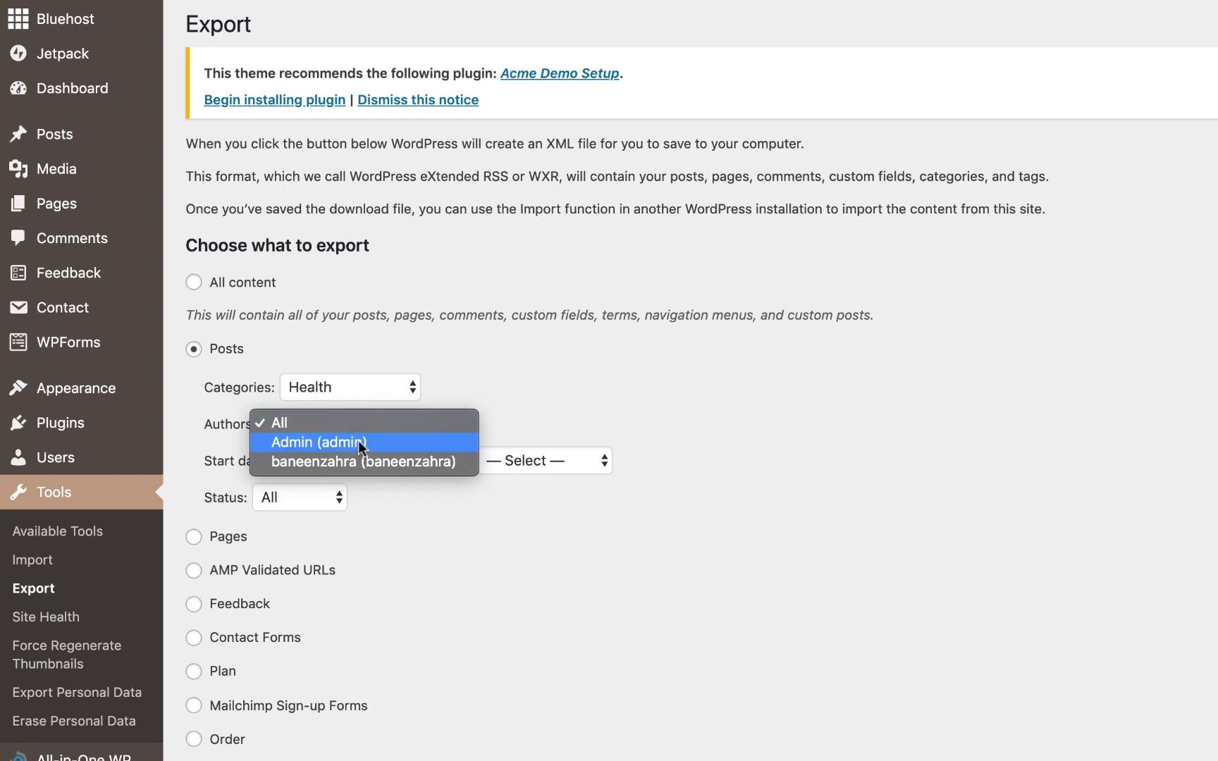
click(357, 441)
click(374, 422)
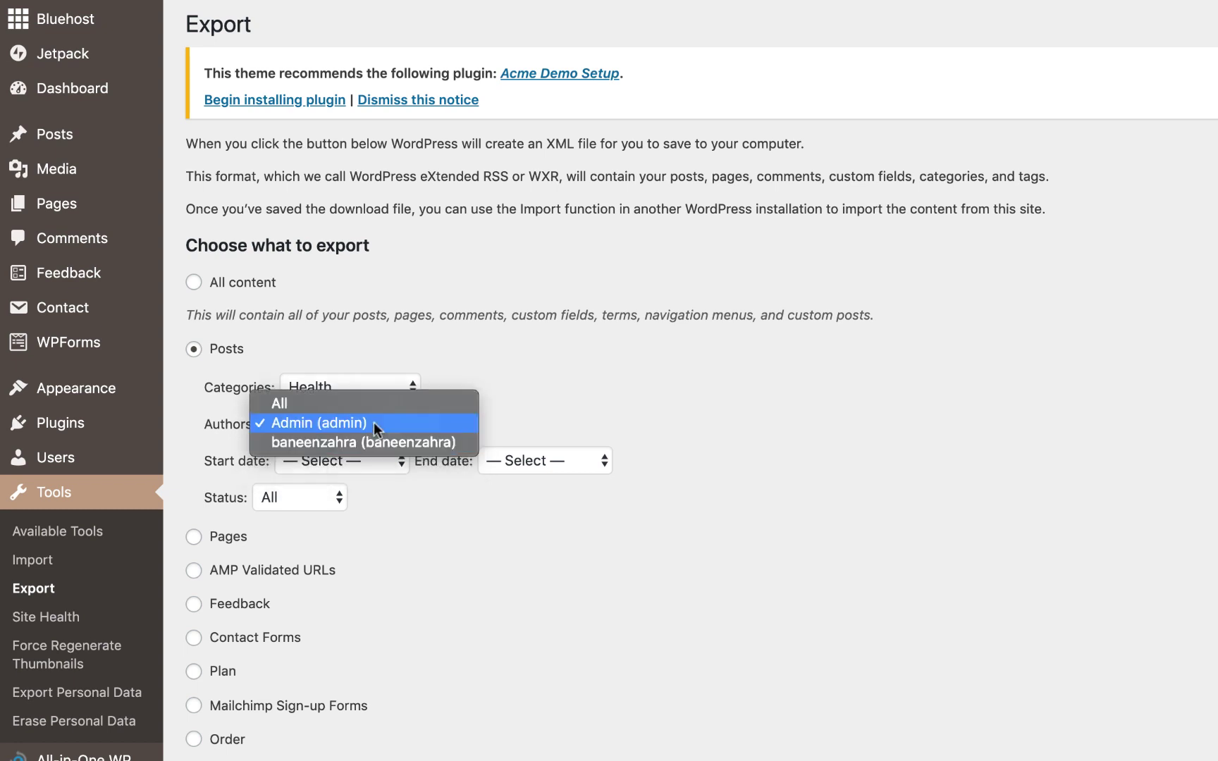
click(337, 441)
- Examine the start date, end date and status choices available for exporting posts
click(322, 470)
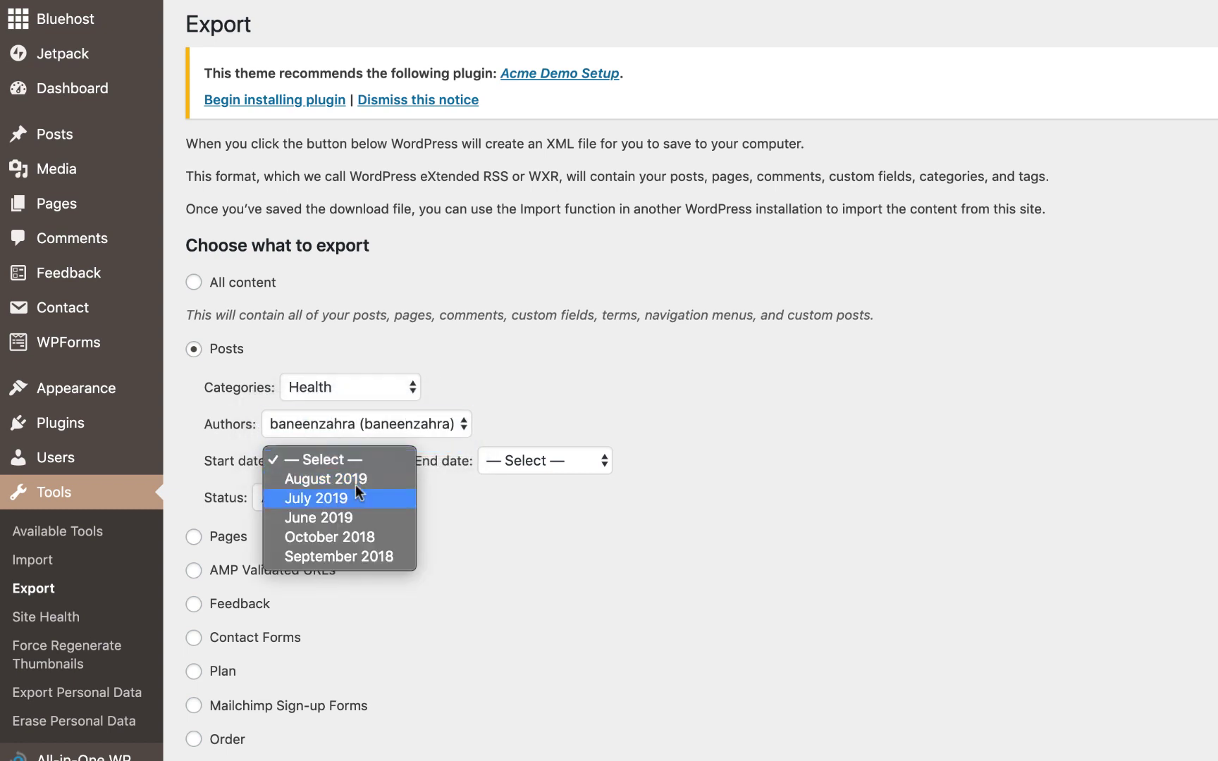
click(603, 465)
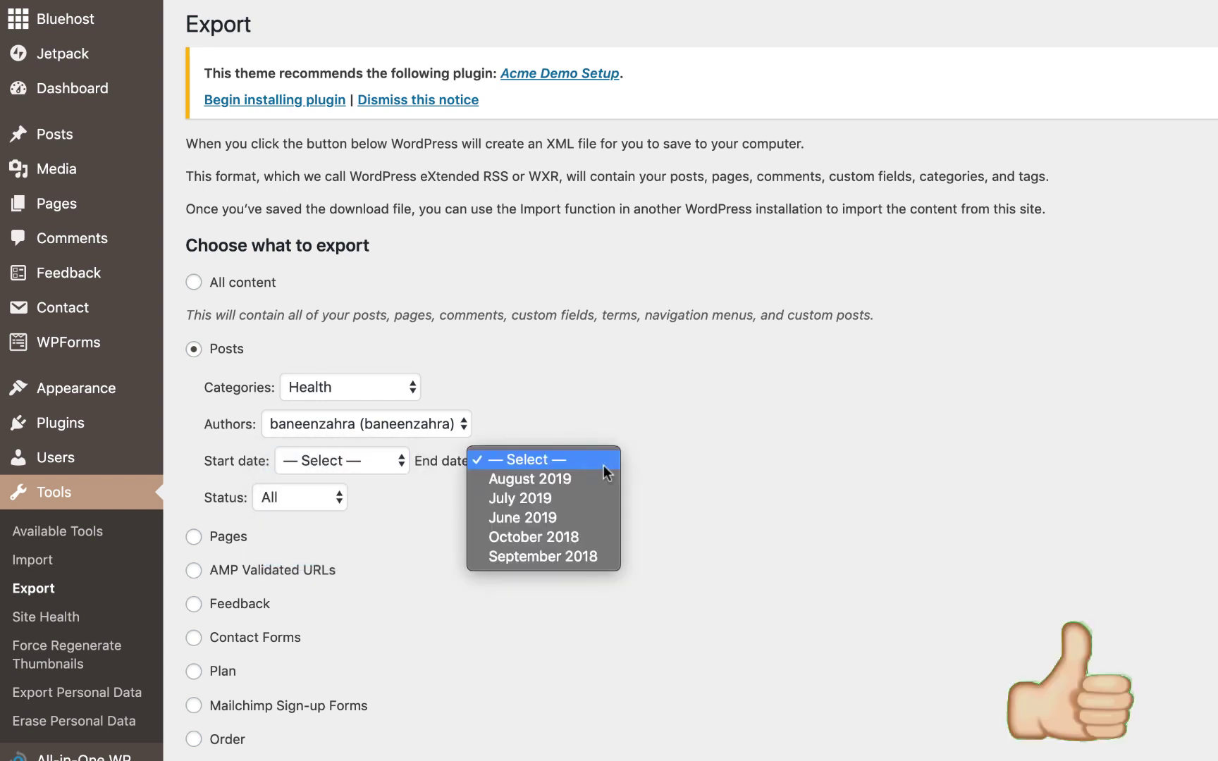
click(304, 496)
click(293, 498)
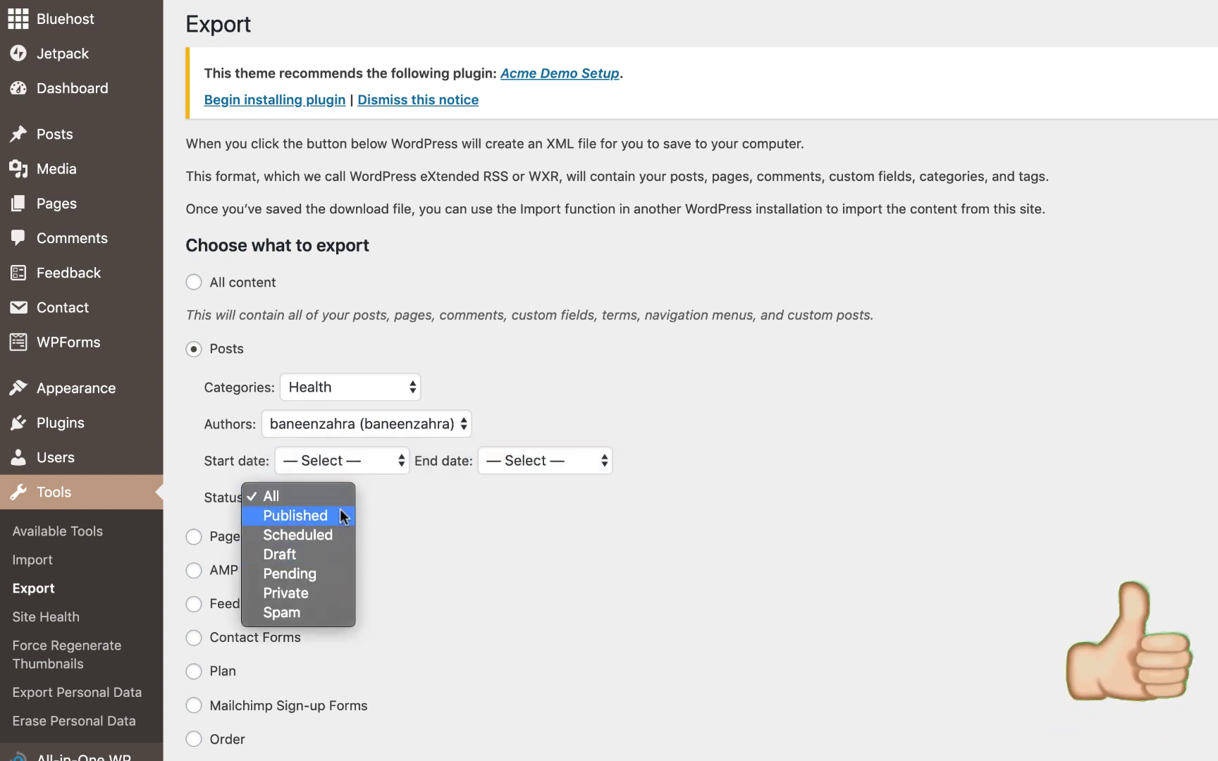
click(501, 528)
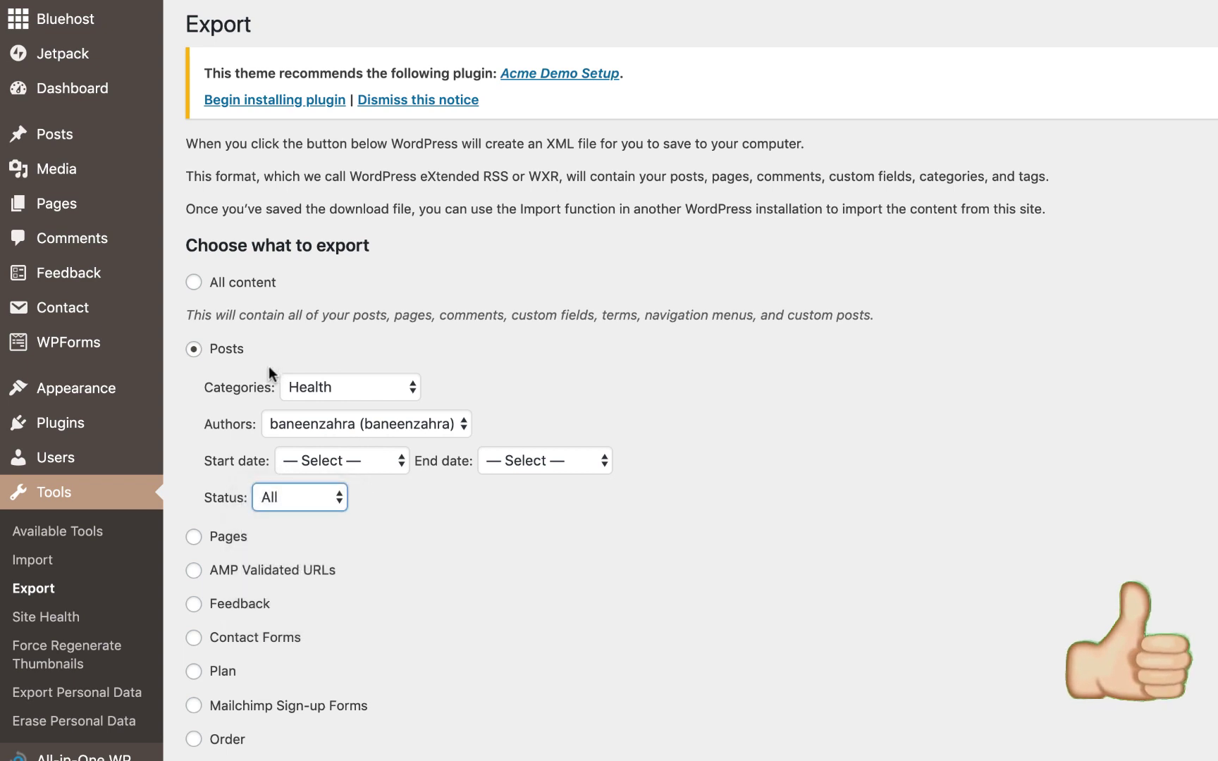
- Switch the export content to Pages and examine its author and start date filters
click(225, 540)
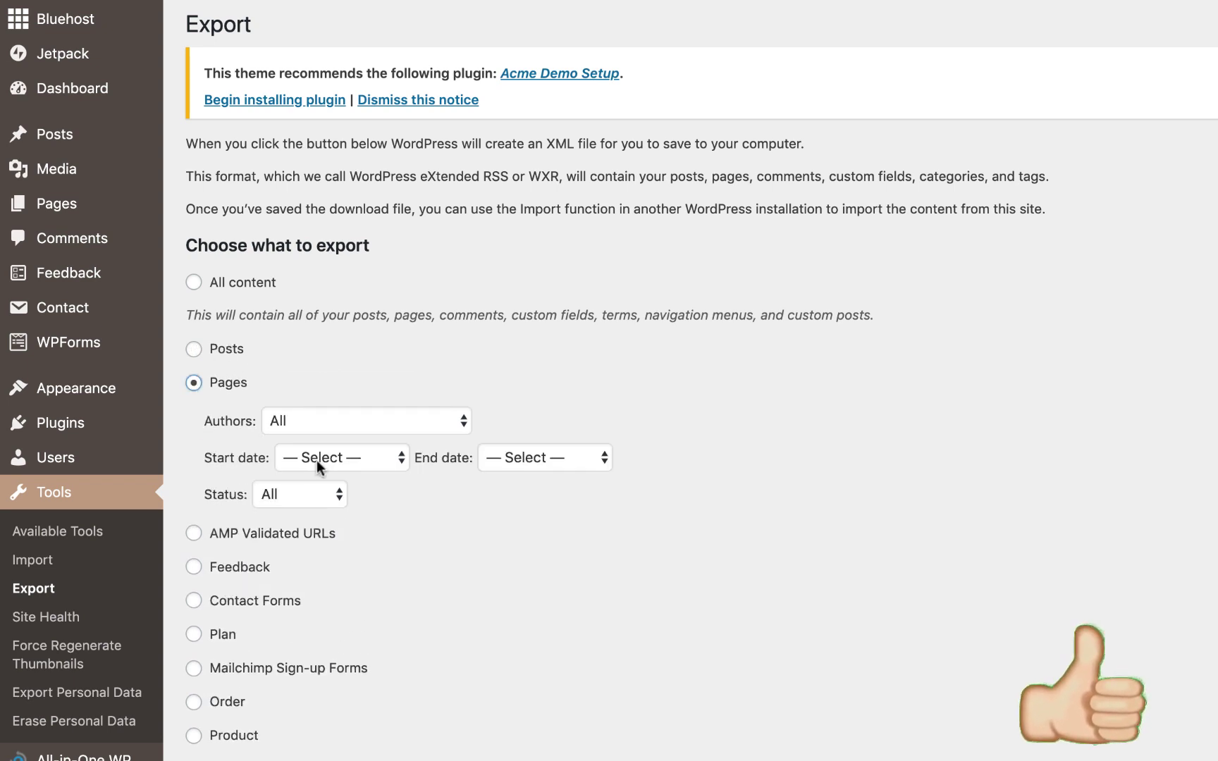
click(335, 422)
click(645, 424)
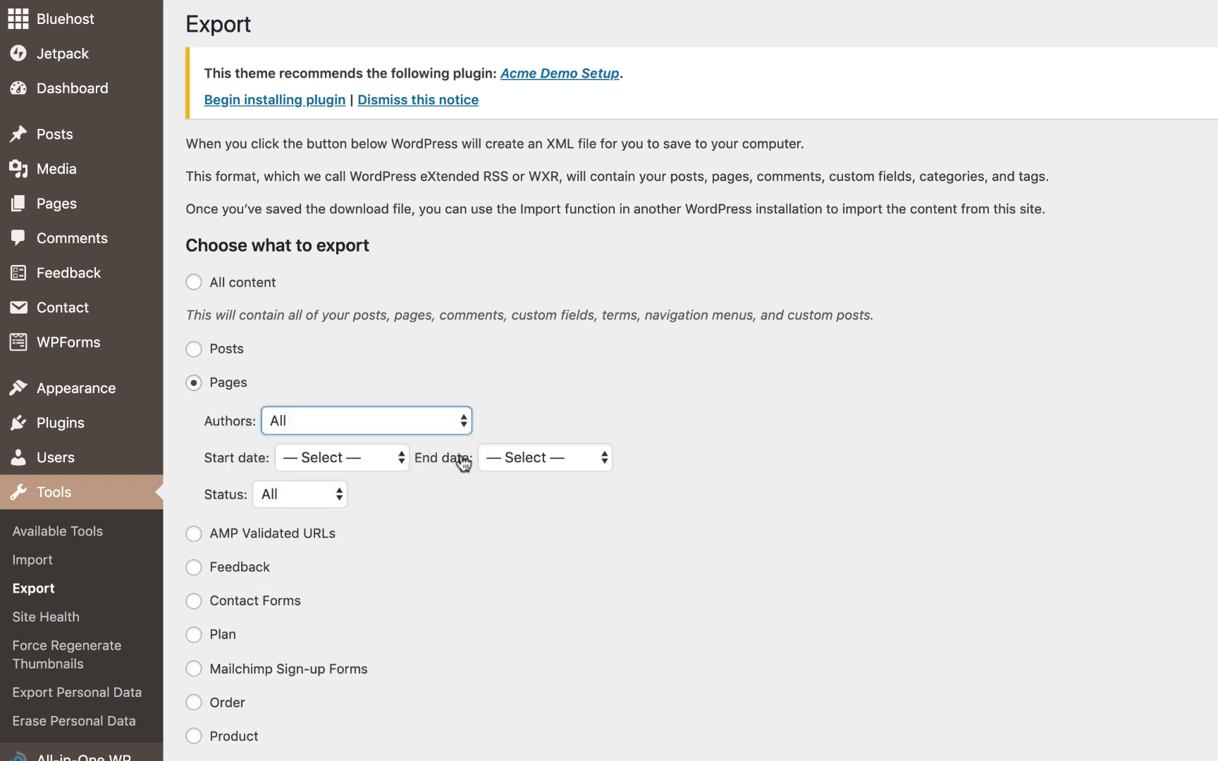
click(368, 460)
click(555, 442)
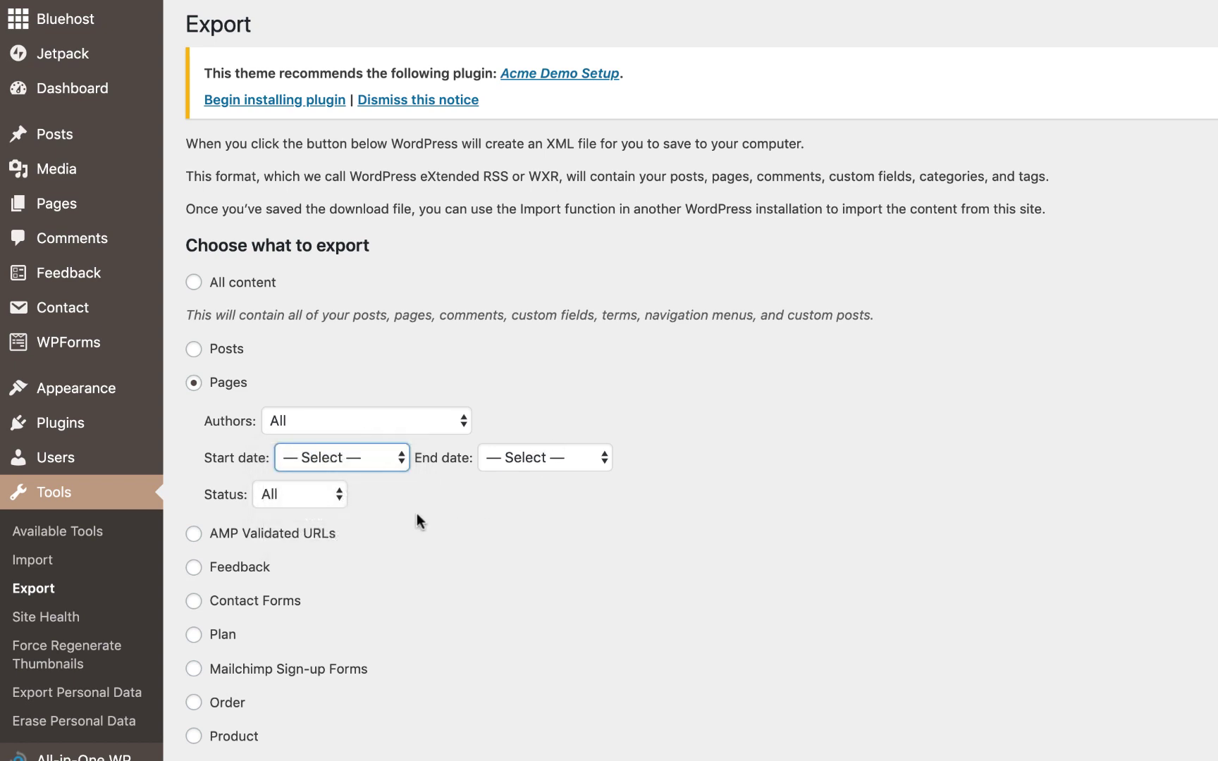
- Look through the other export content types, ending on Mailchimp Sign-up Forms
click(233, 352)
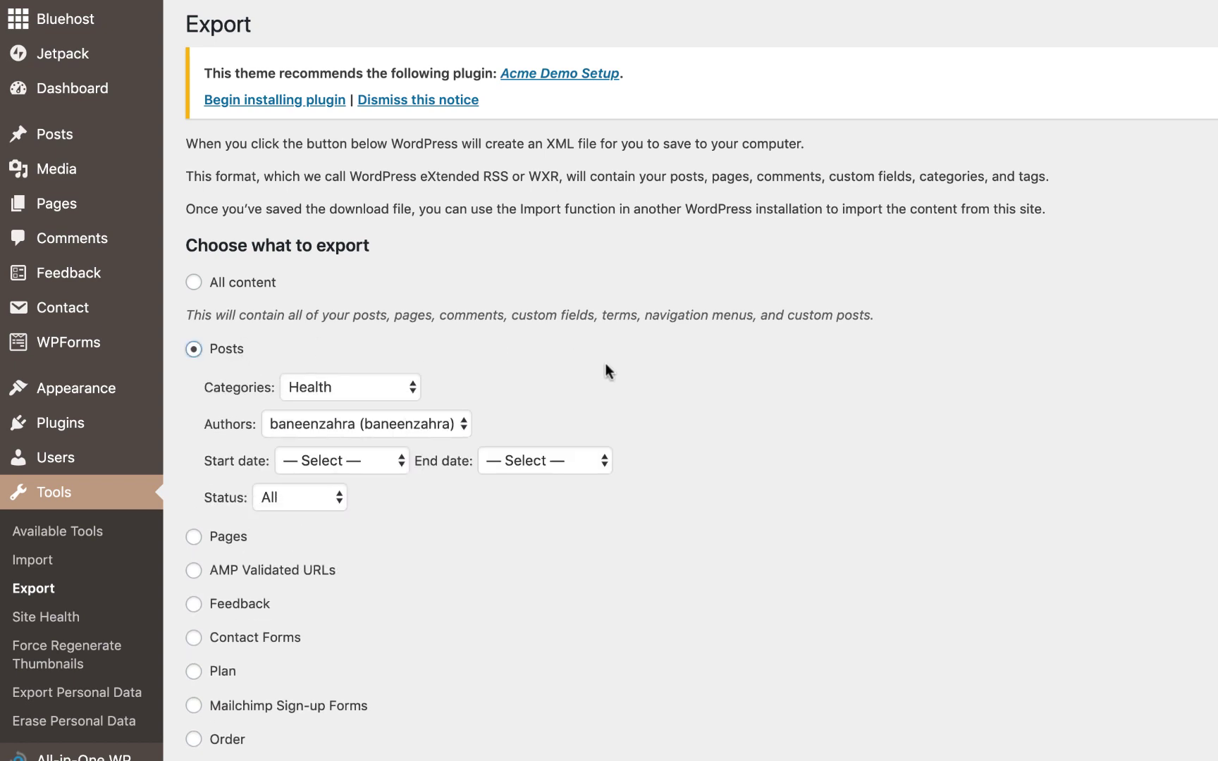
click(227, 671)
click(225, 654)
click(291, 557)
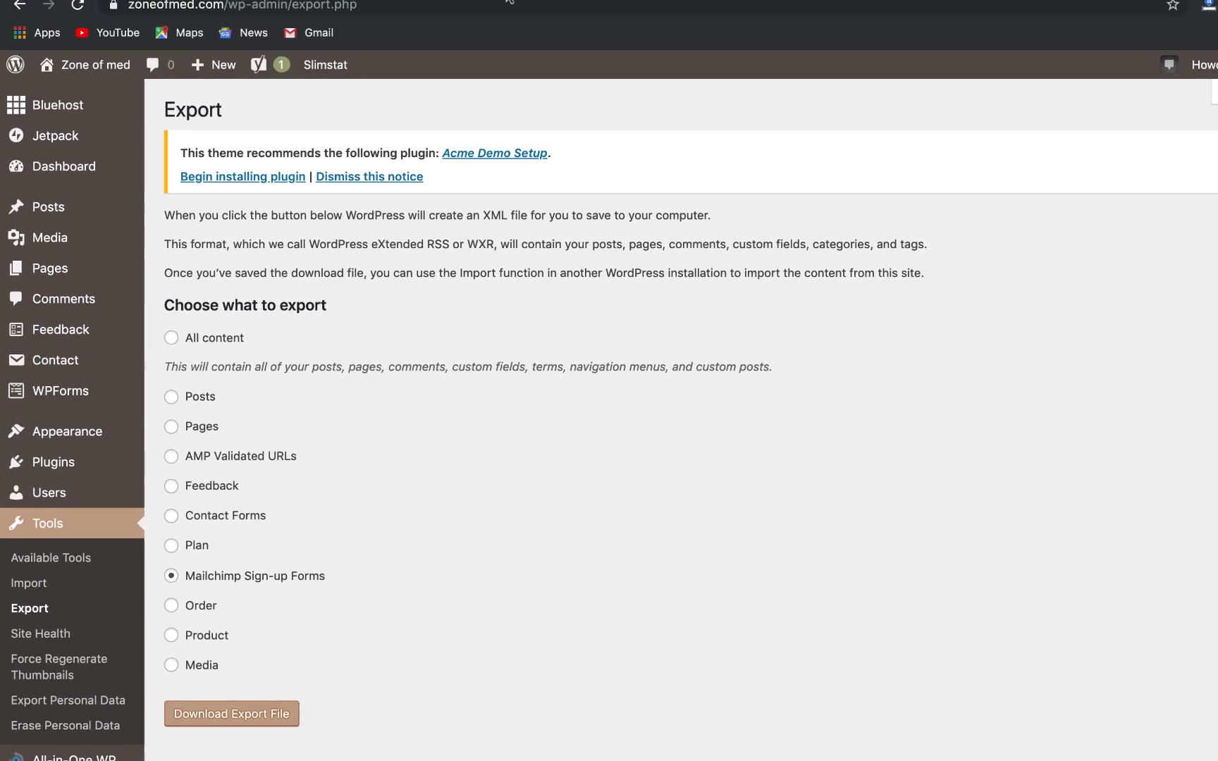
- Open wordpress-to-blogger-converter.appspot.com in a new browser tab and accept its cookie notice
click(432, 19)
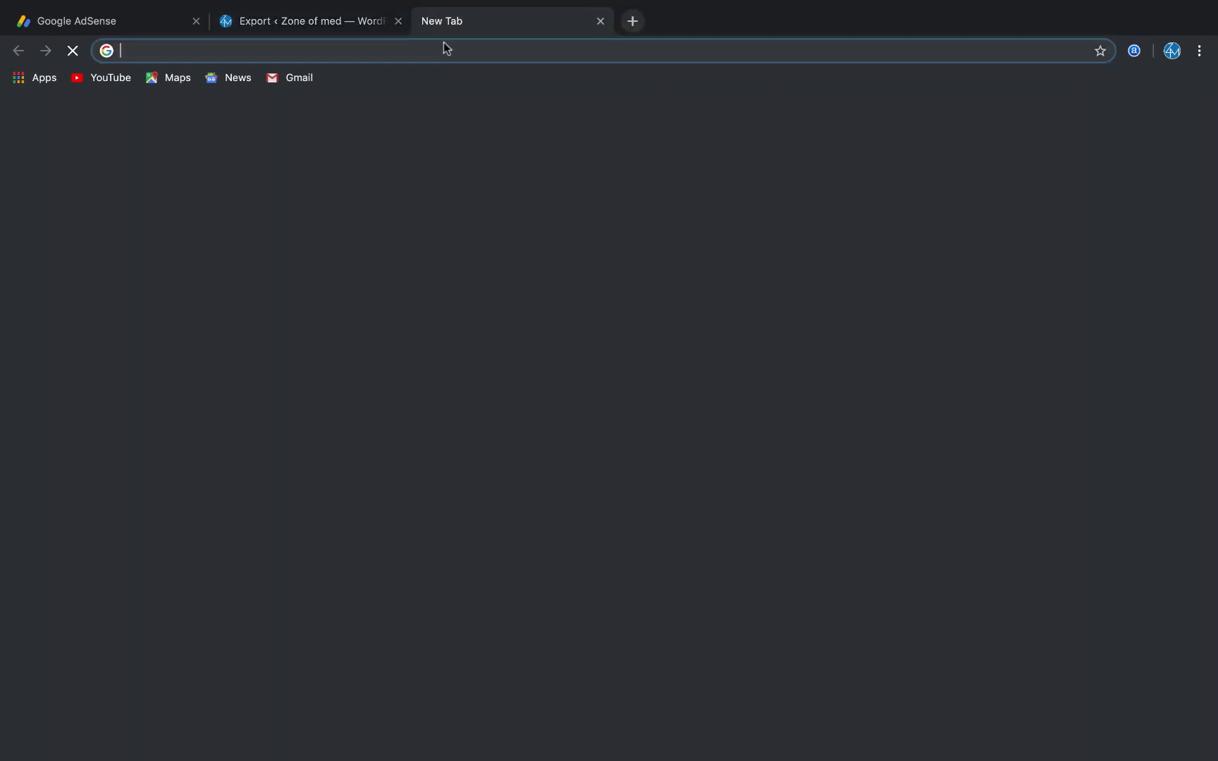
text(wor)
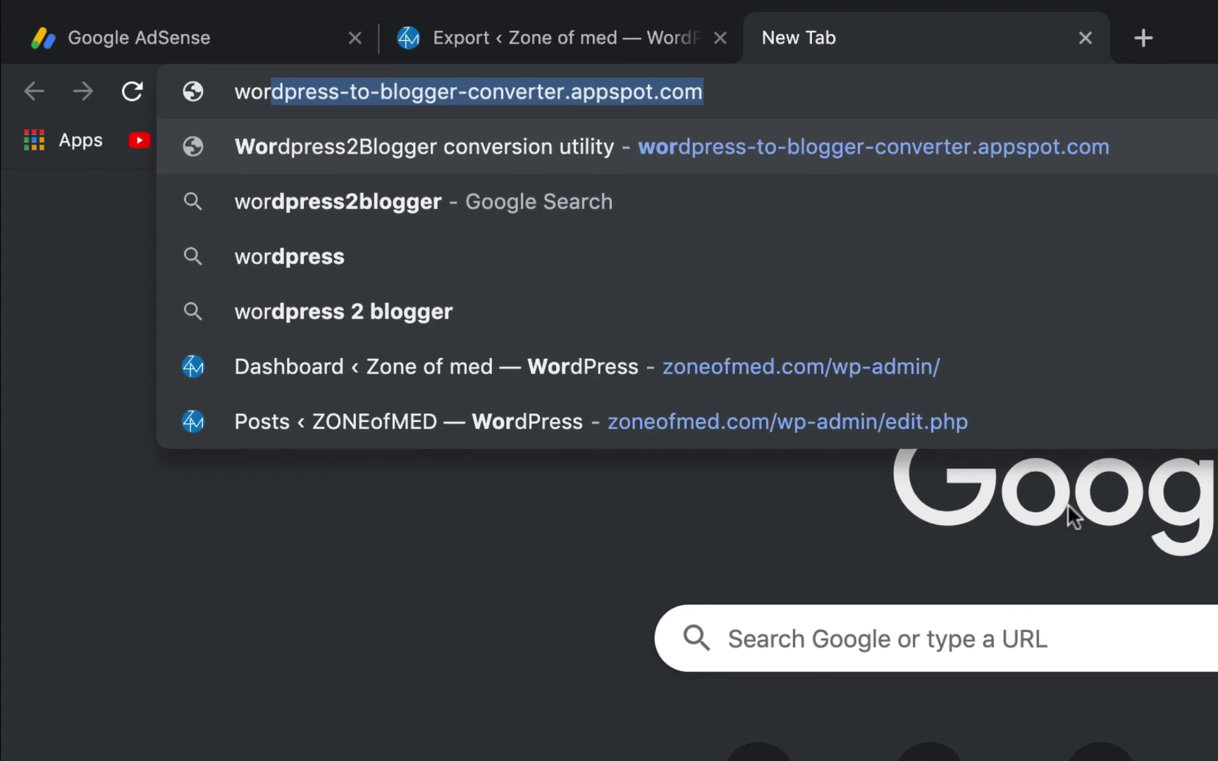
key(Return)
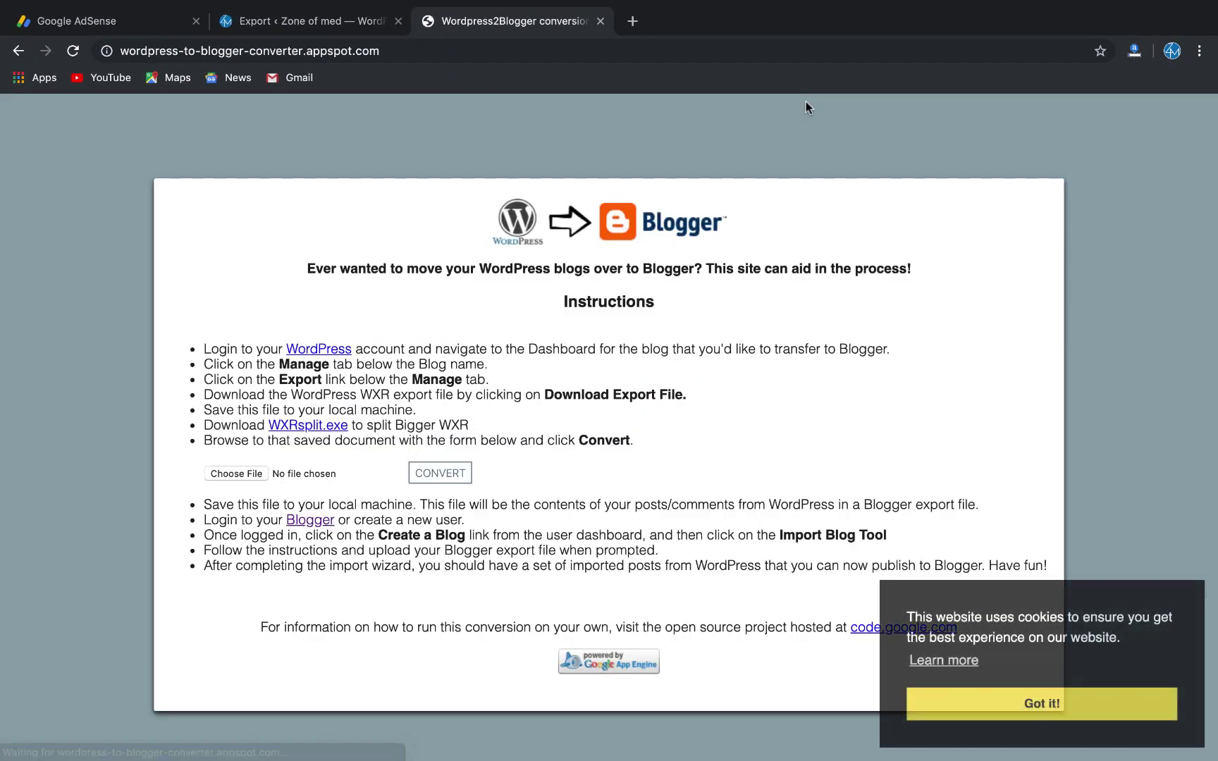
click(973, 703)
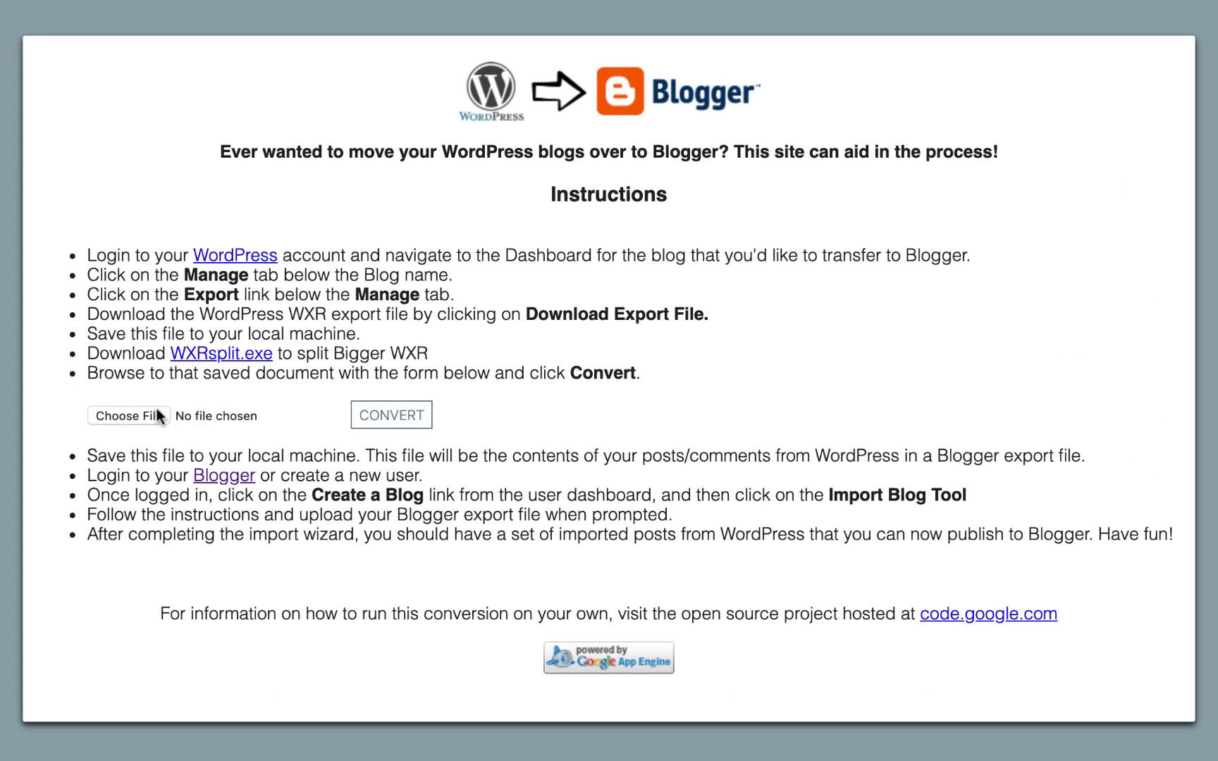
- Browse for the file to convert and delete the duplicate zoneofmed.WordPress.2019-08-28 (1).xml from Downloads
click(156, 416)
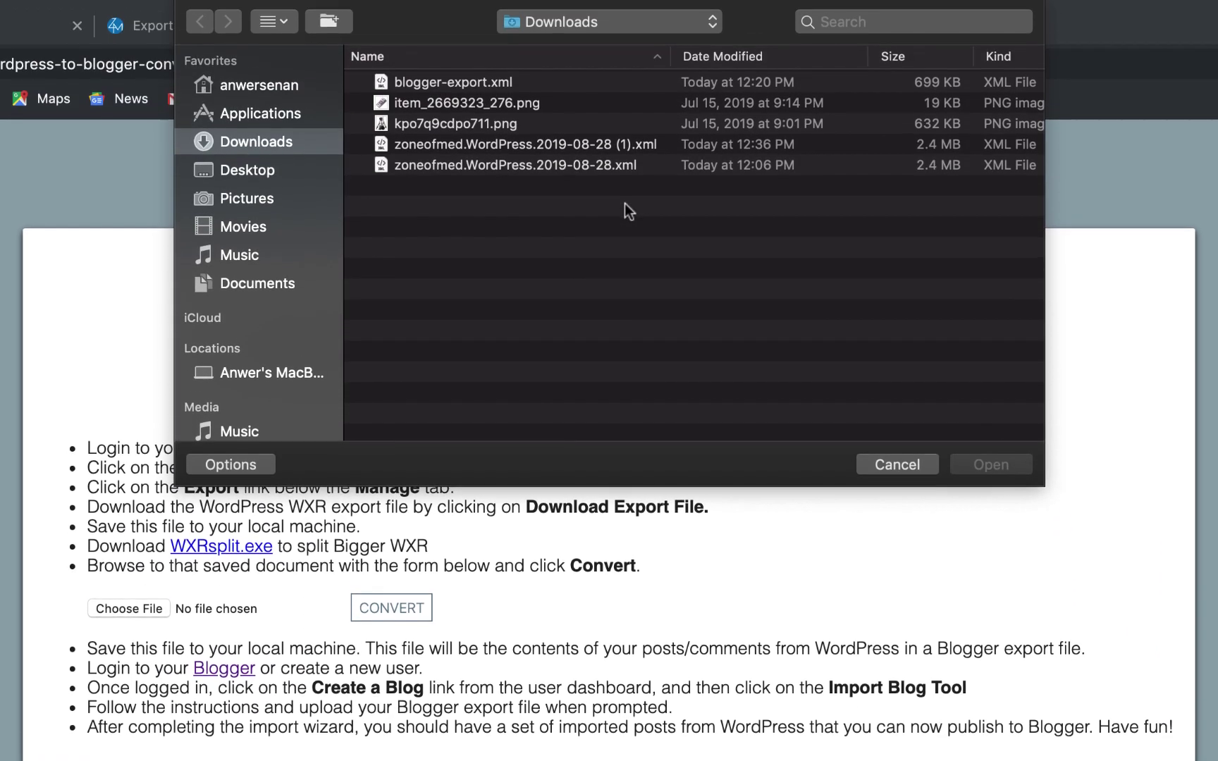
click(916, 144)
key(super+BackSpace)
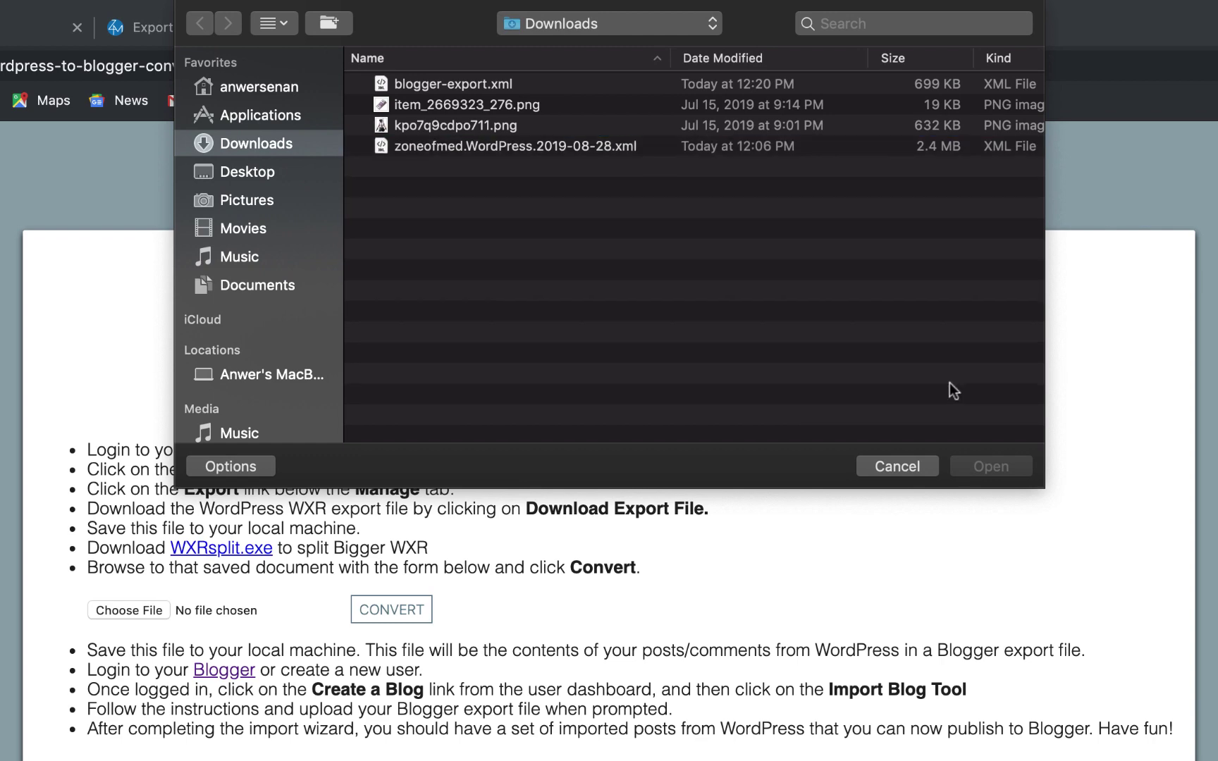
- Select zoneofmed.WordPress.2019-08-28.xml for upload and convert it to a Blogger export file
click(542, 150)
click(1003, 469)
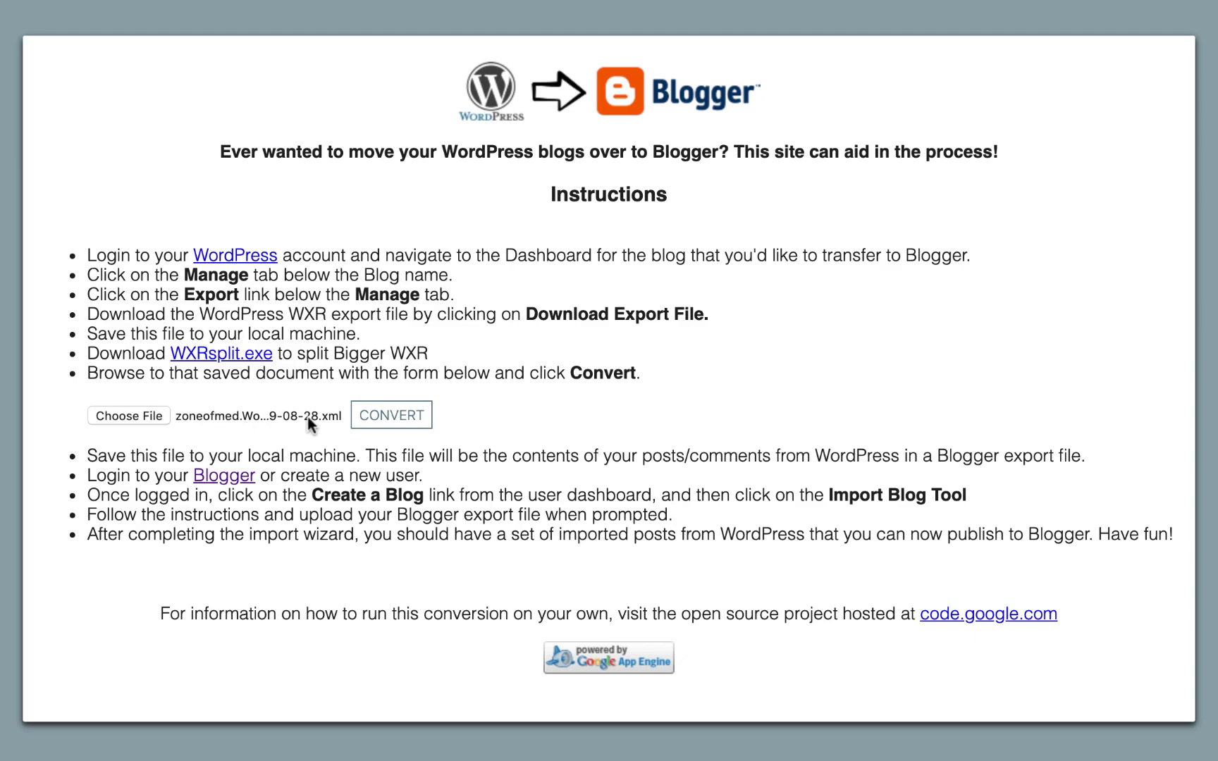
click(390, 417)
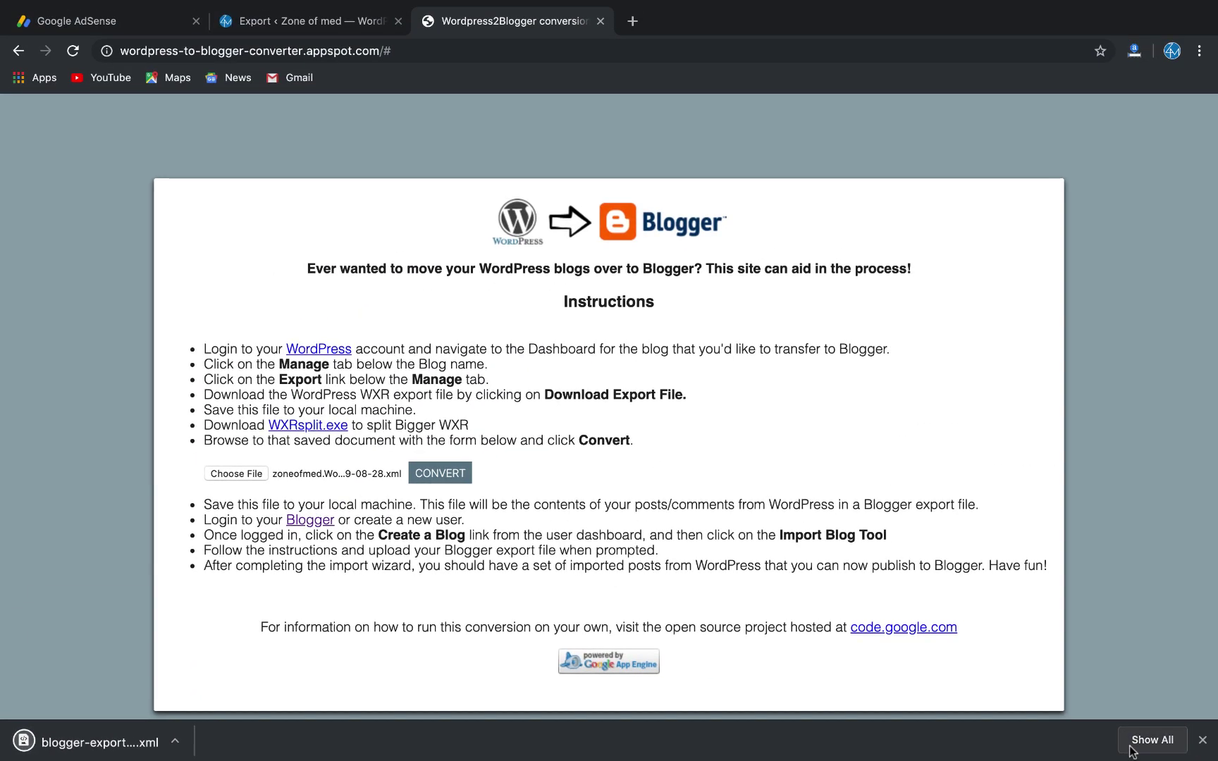
- Reveal the converted blogger-export file in Finder and inspect its file info
click(1169, 737)
click(471, 279)
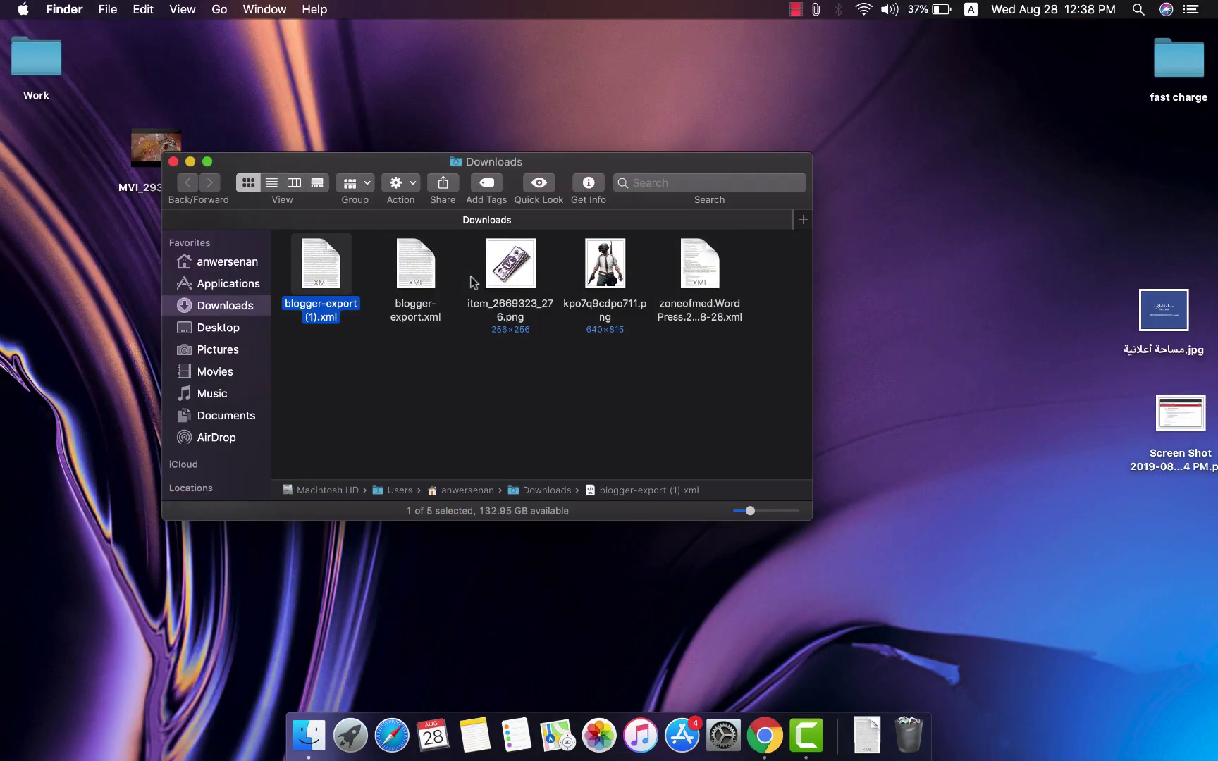
key(super+i)
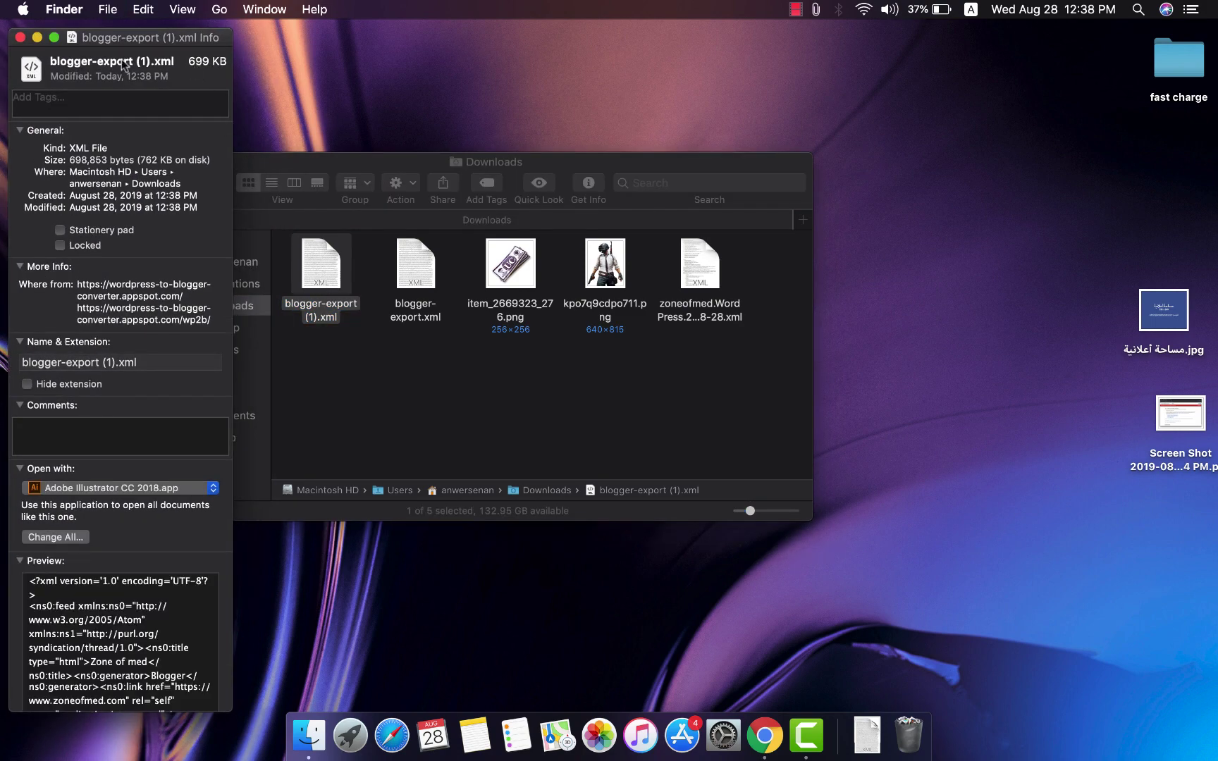
click(21, 37)
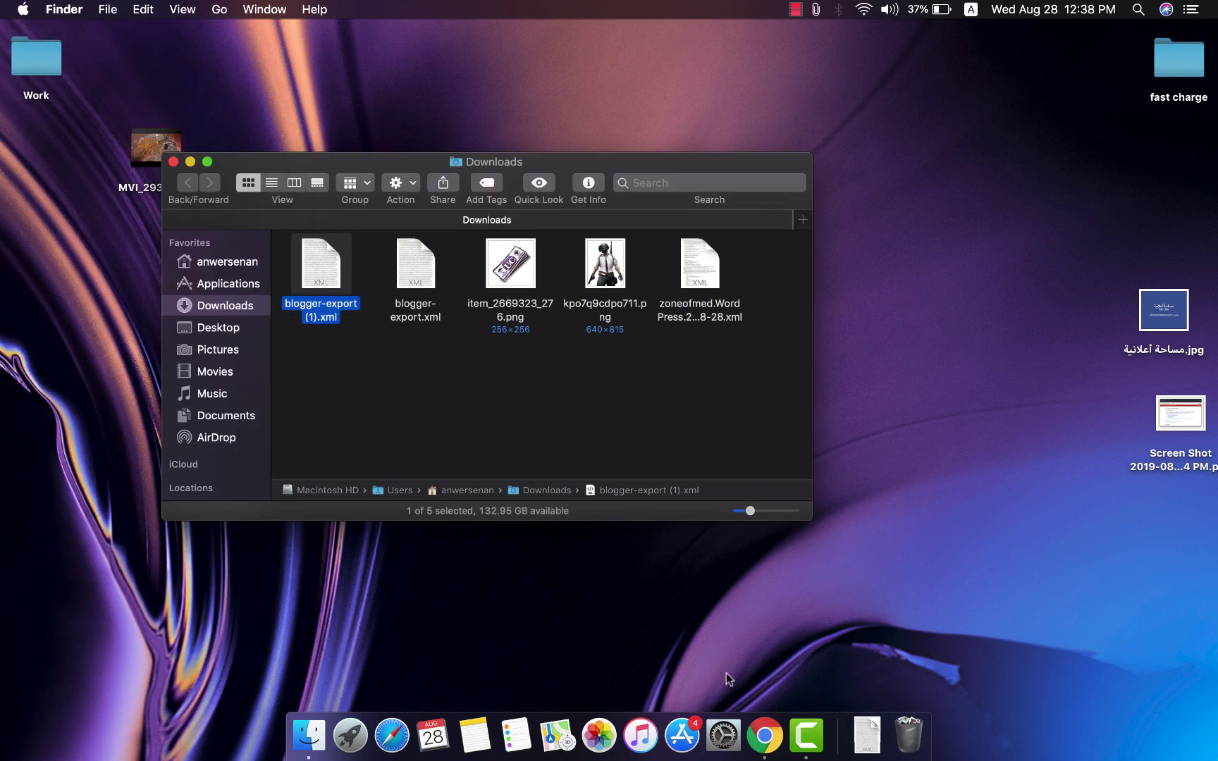
- Switch to Chrome and open Blogger in a new browser tab
click(765, 735)
key(super+w)
key(super+t)
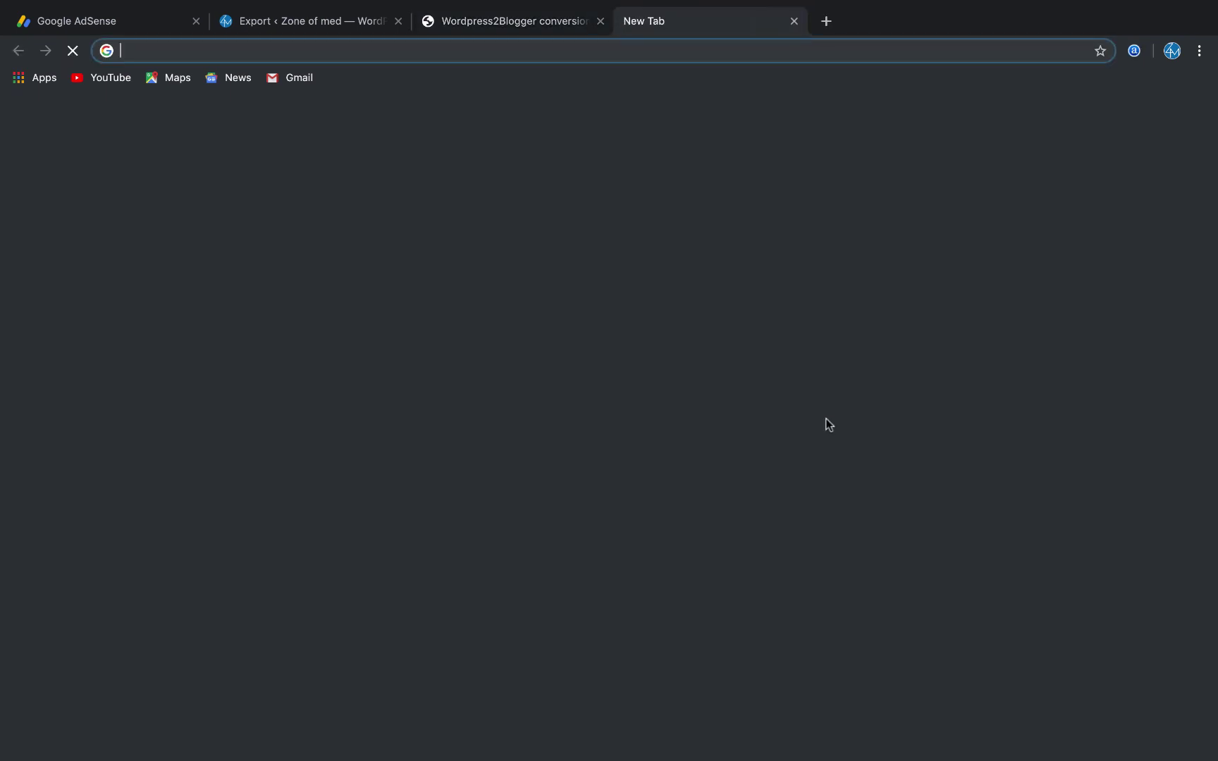
text(blogg)
key(Return)
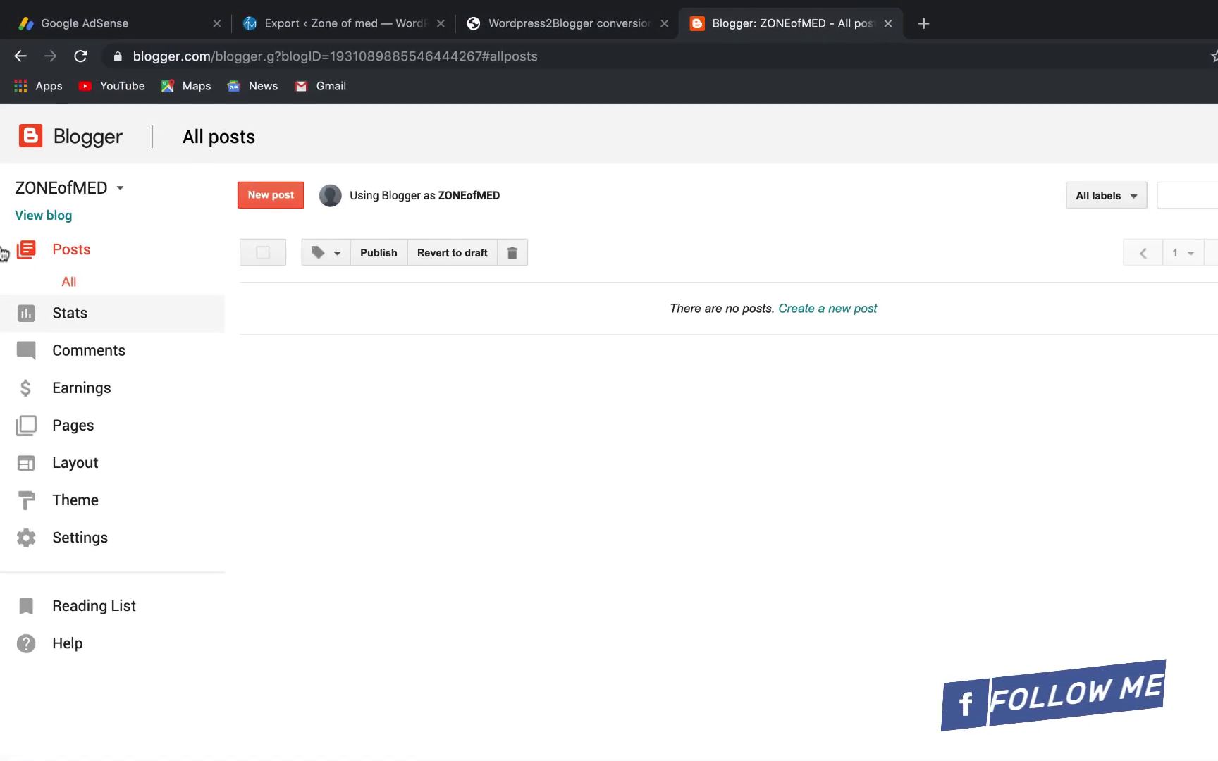
- Start a new blog titled "demo" and enter demoarticles.blogspot.com as its address
click(101, 188)
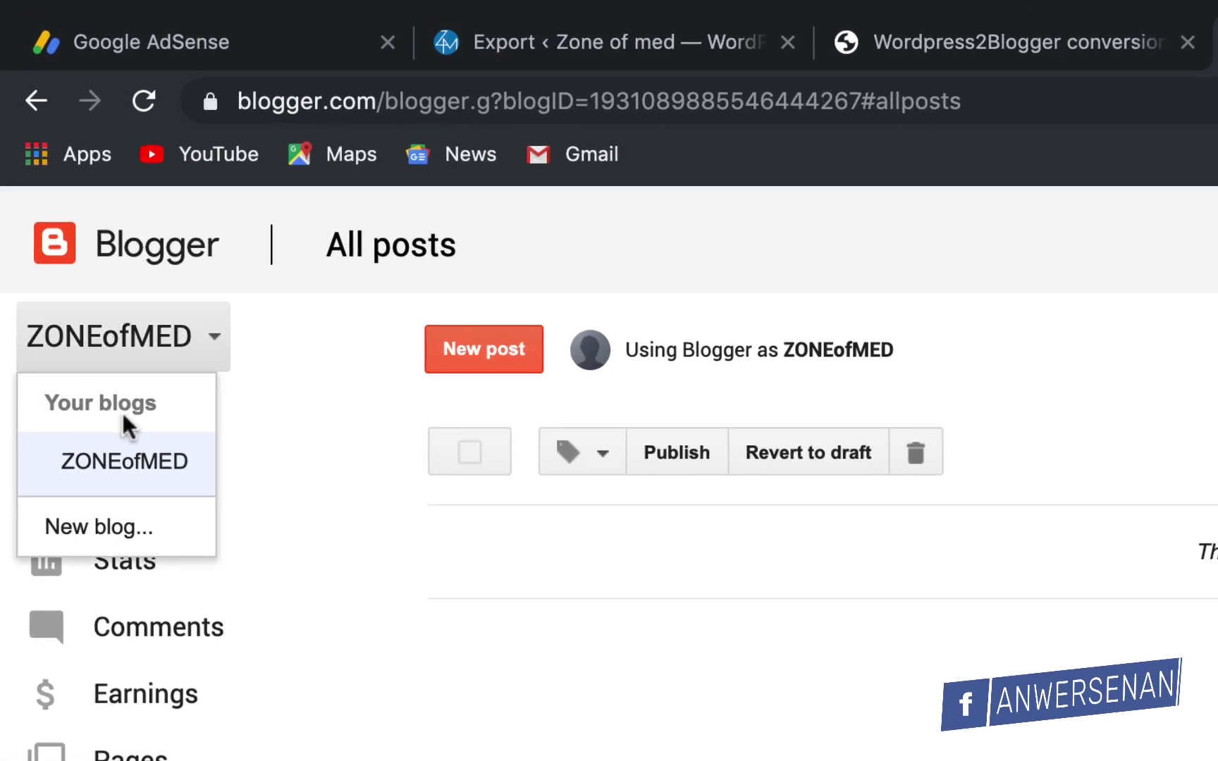
click(64, 296)
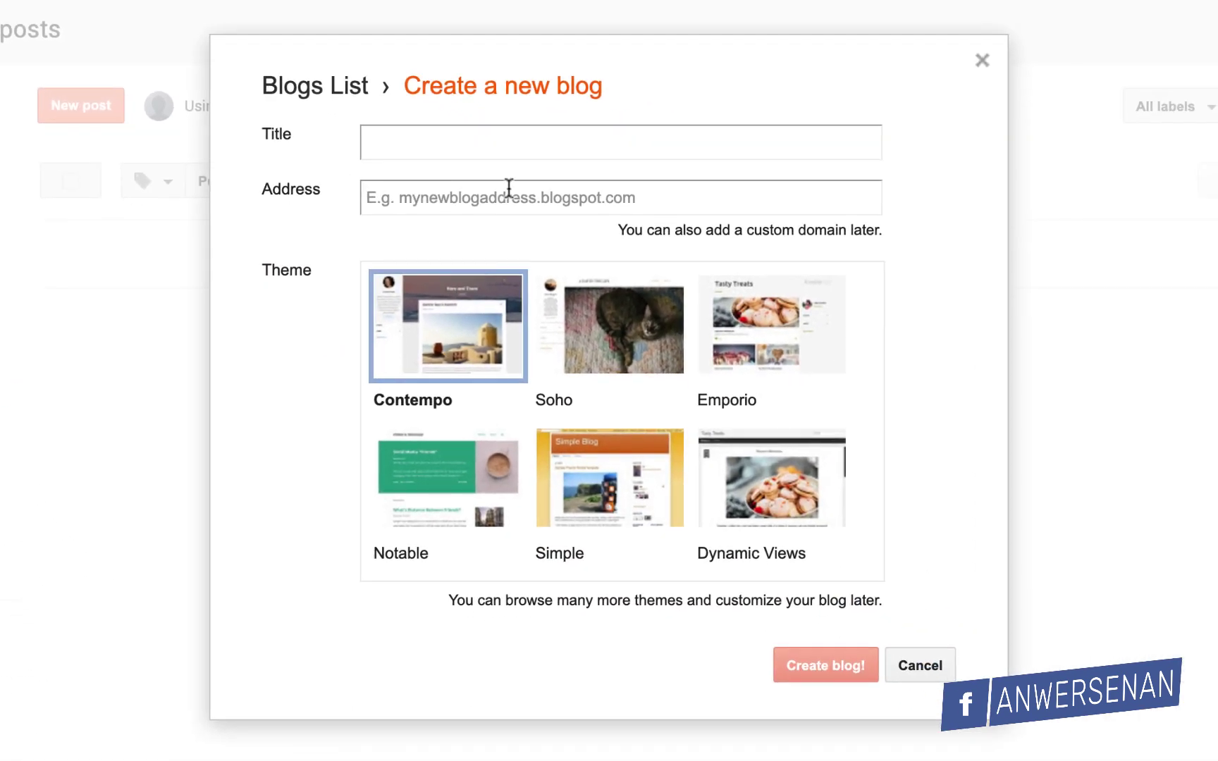
click(1029, 390)
text(demo)
click(423, 198)
text(demo)
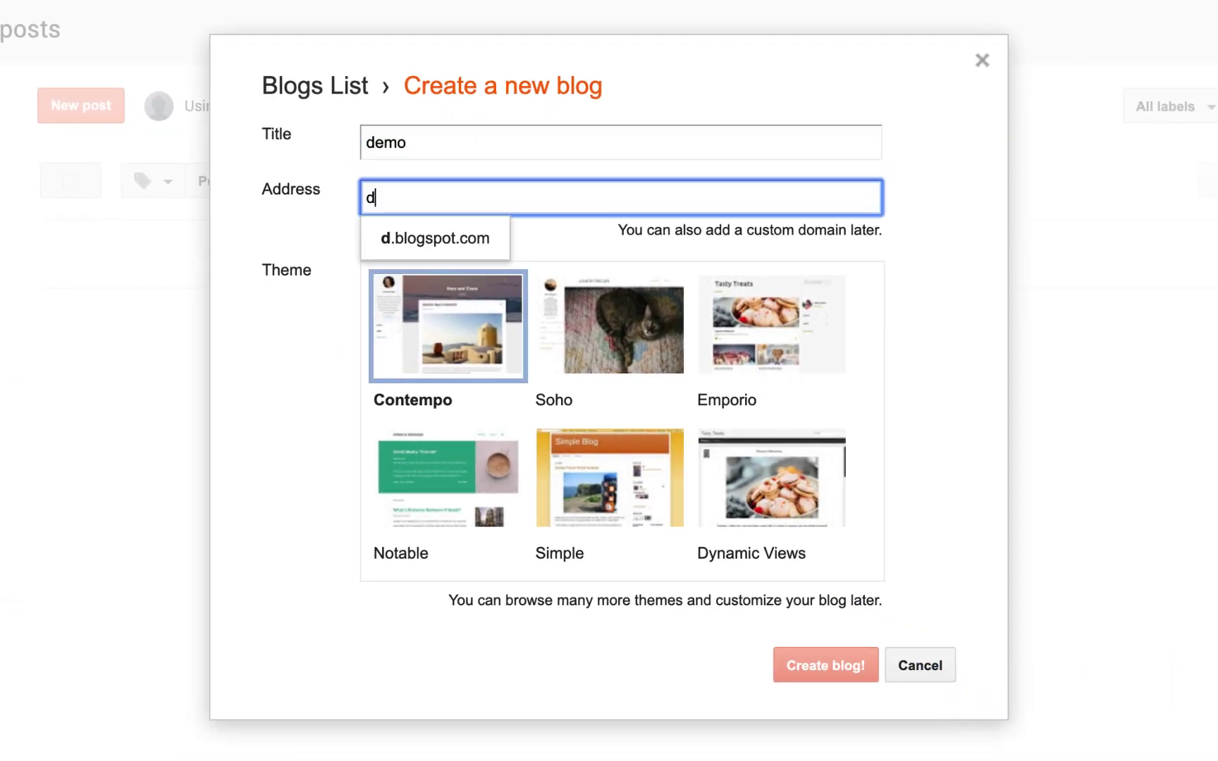
text(art)
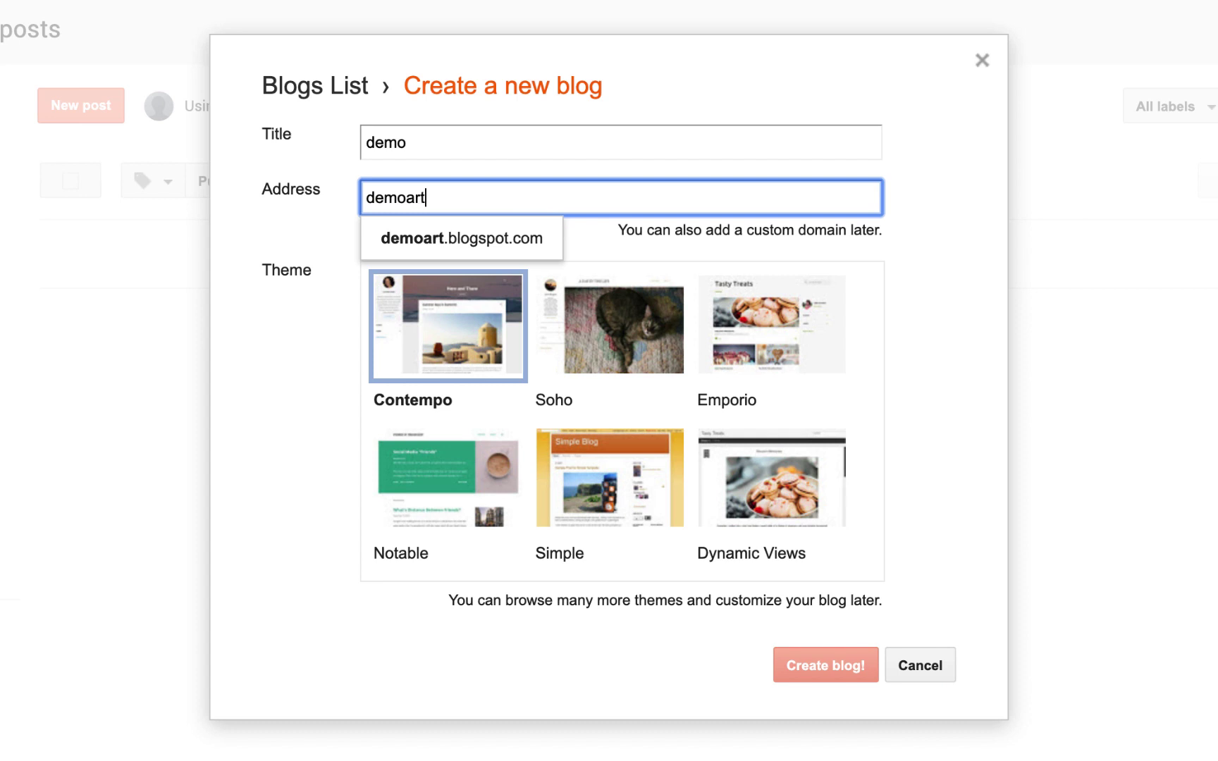
text(icles)
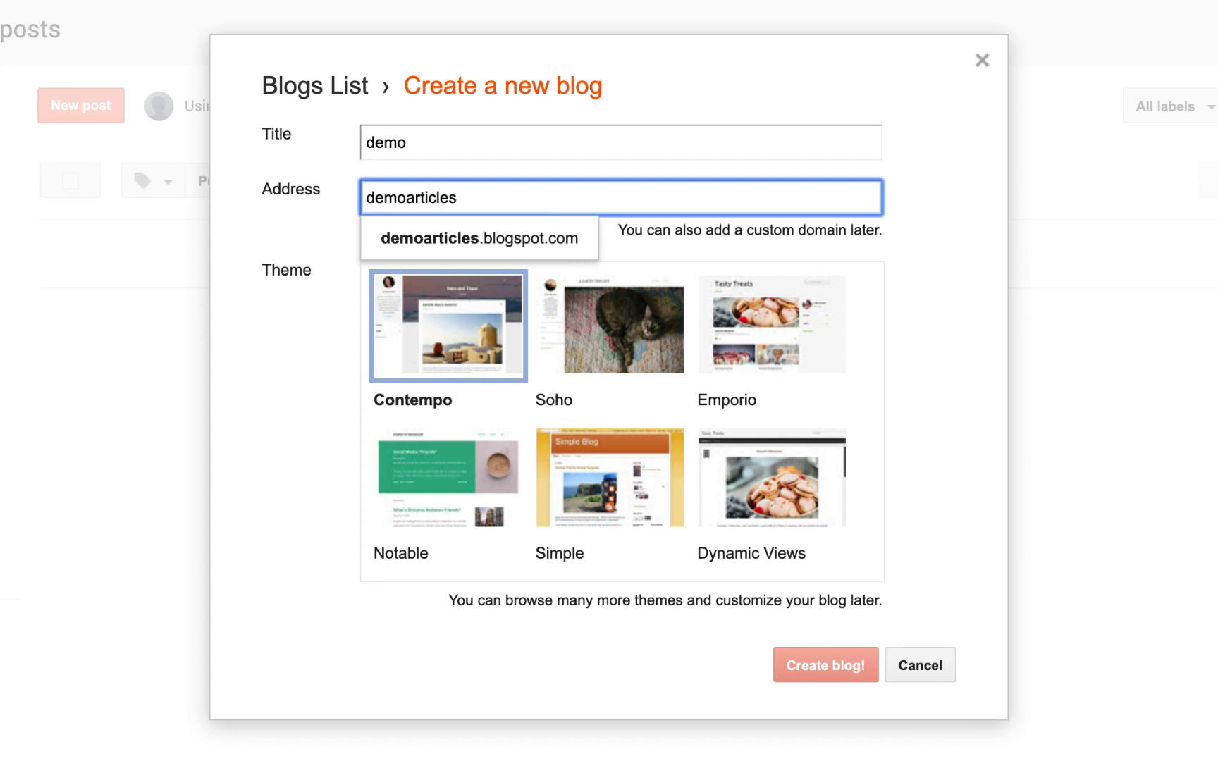
key(Tab)
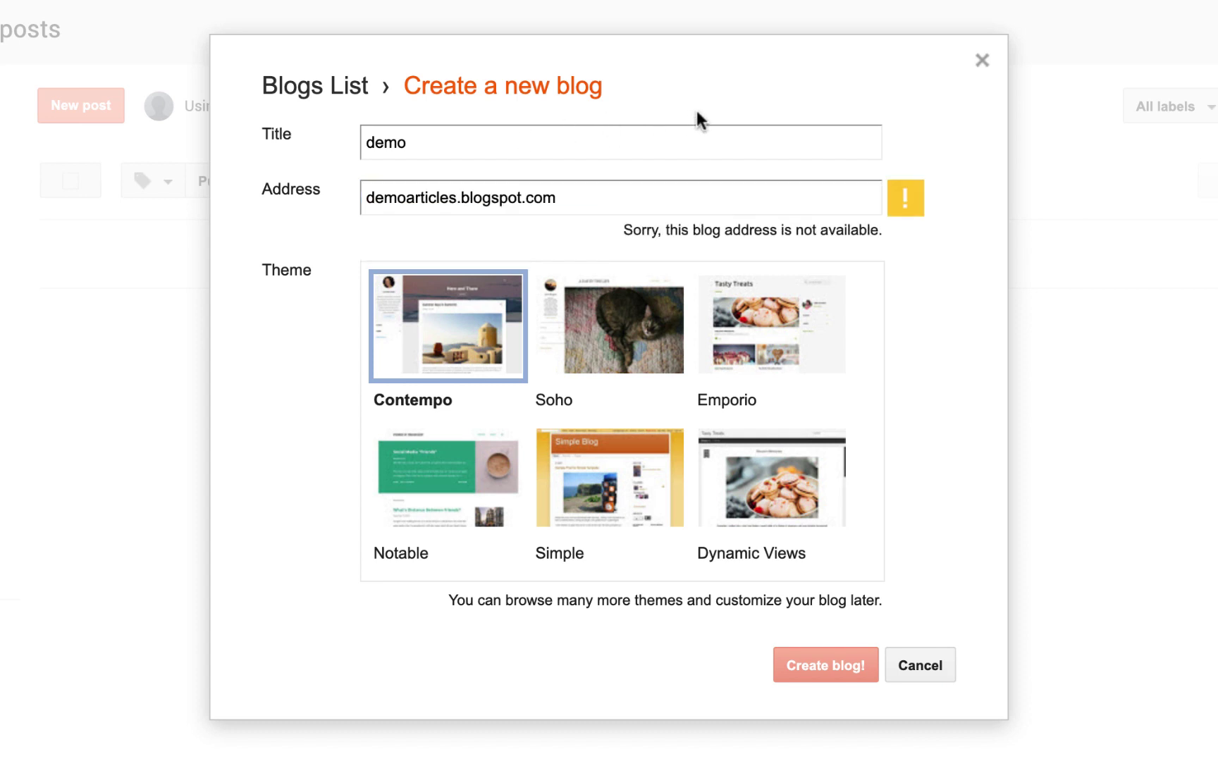
- Change the new blog's address to demoarticles00.blogspot.com and create the blog with the Contempo theme
click(458, 198)
text(00)
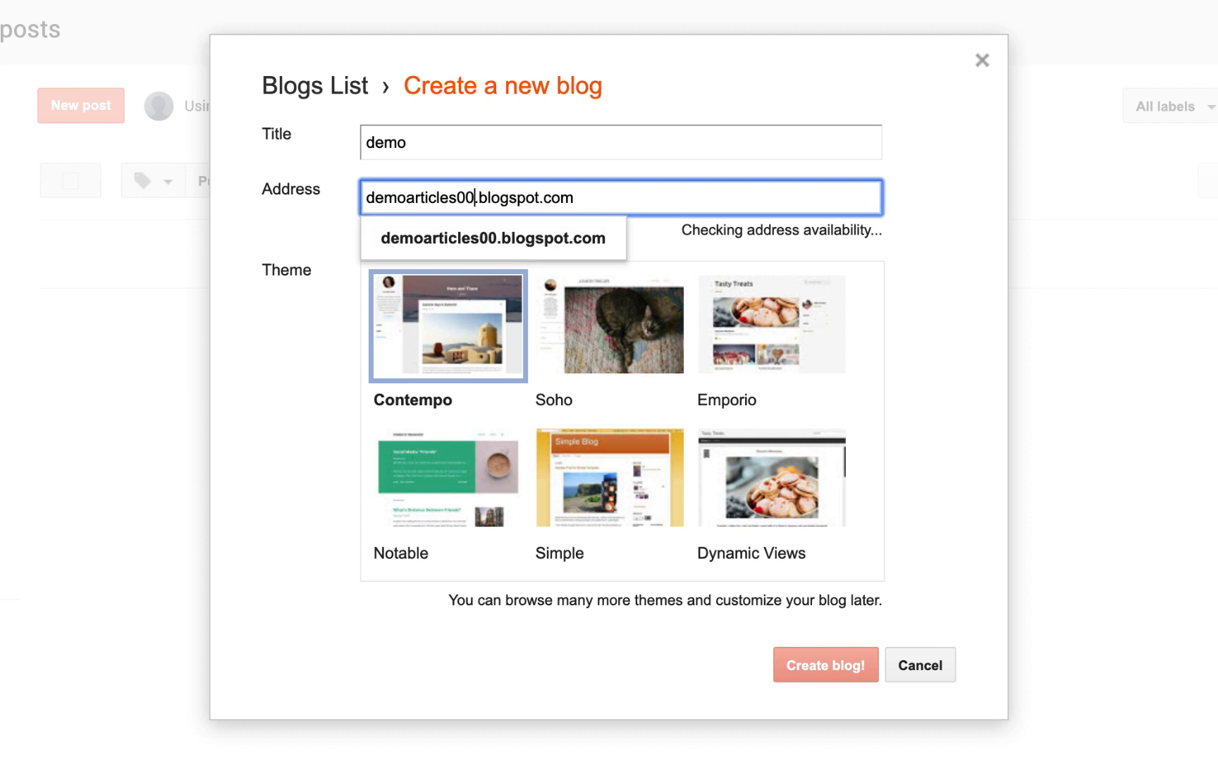
click(685, 71)
click(839, 665)
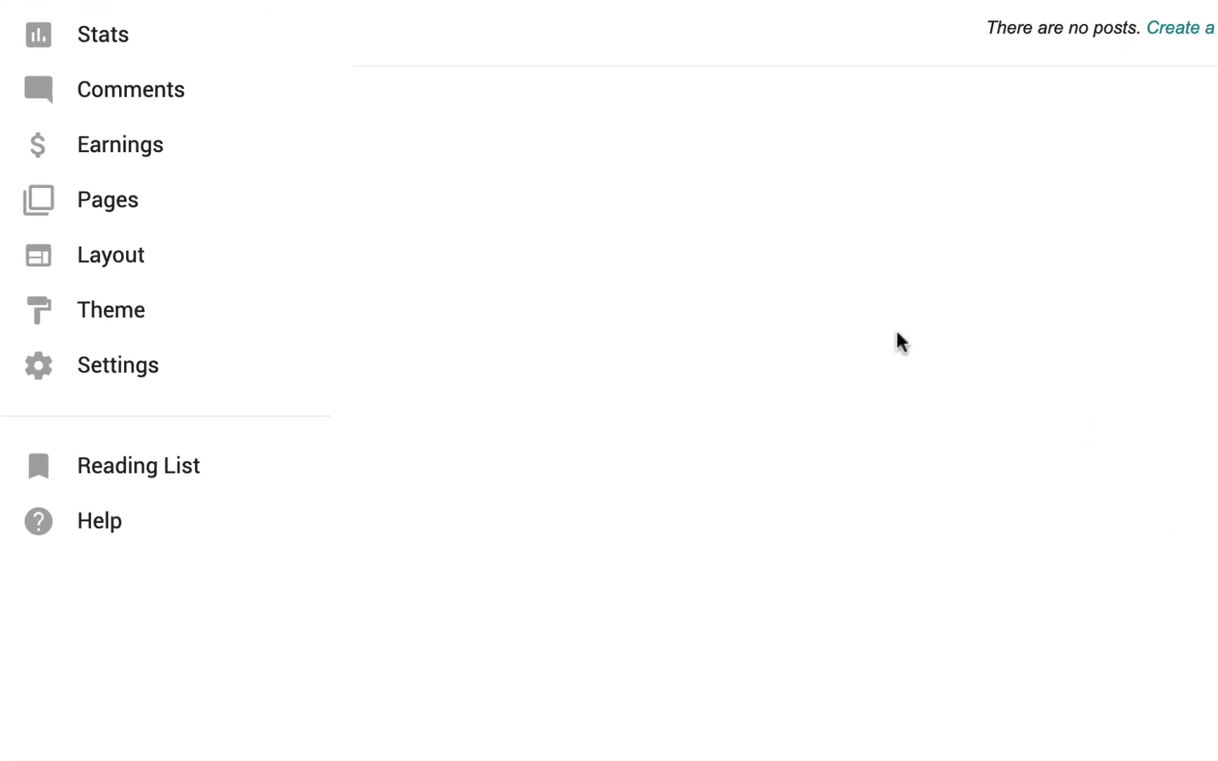
- Start a content import from the demo blog's Other settings
click(121, 381)
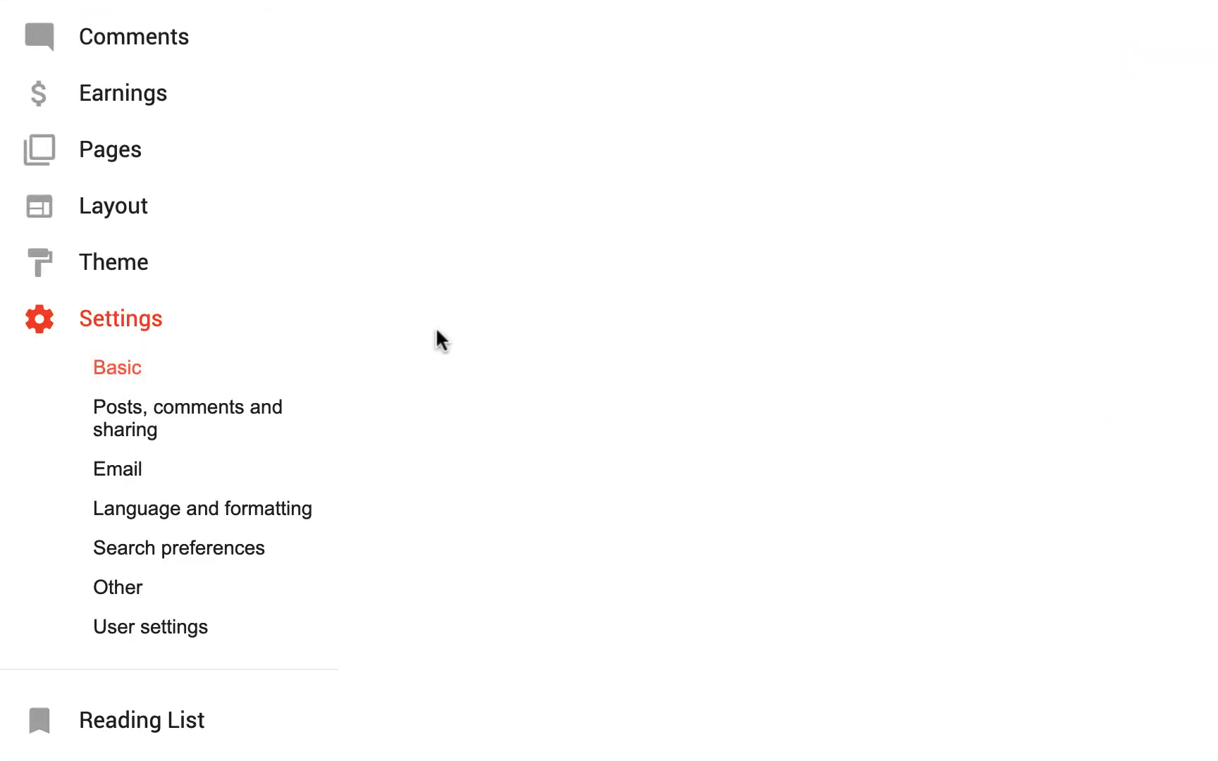
click(119, 591)
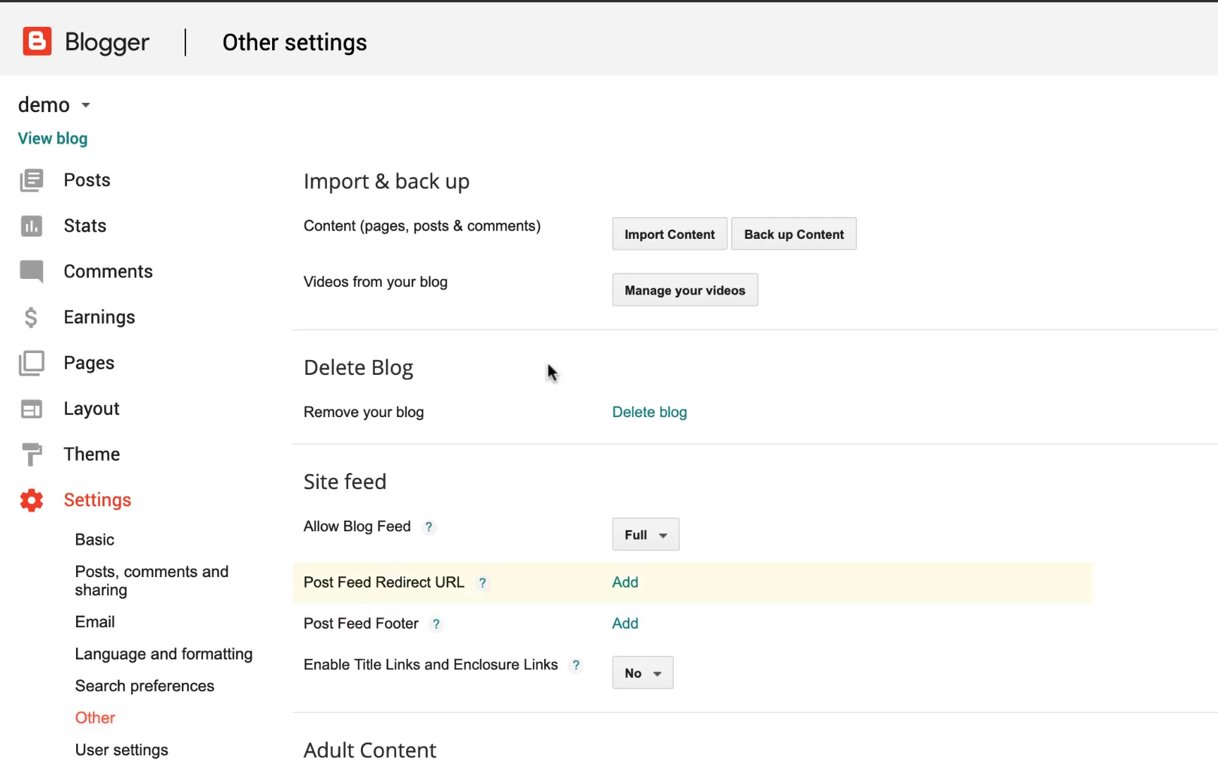
click(649, 240)
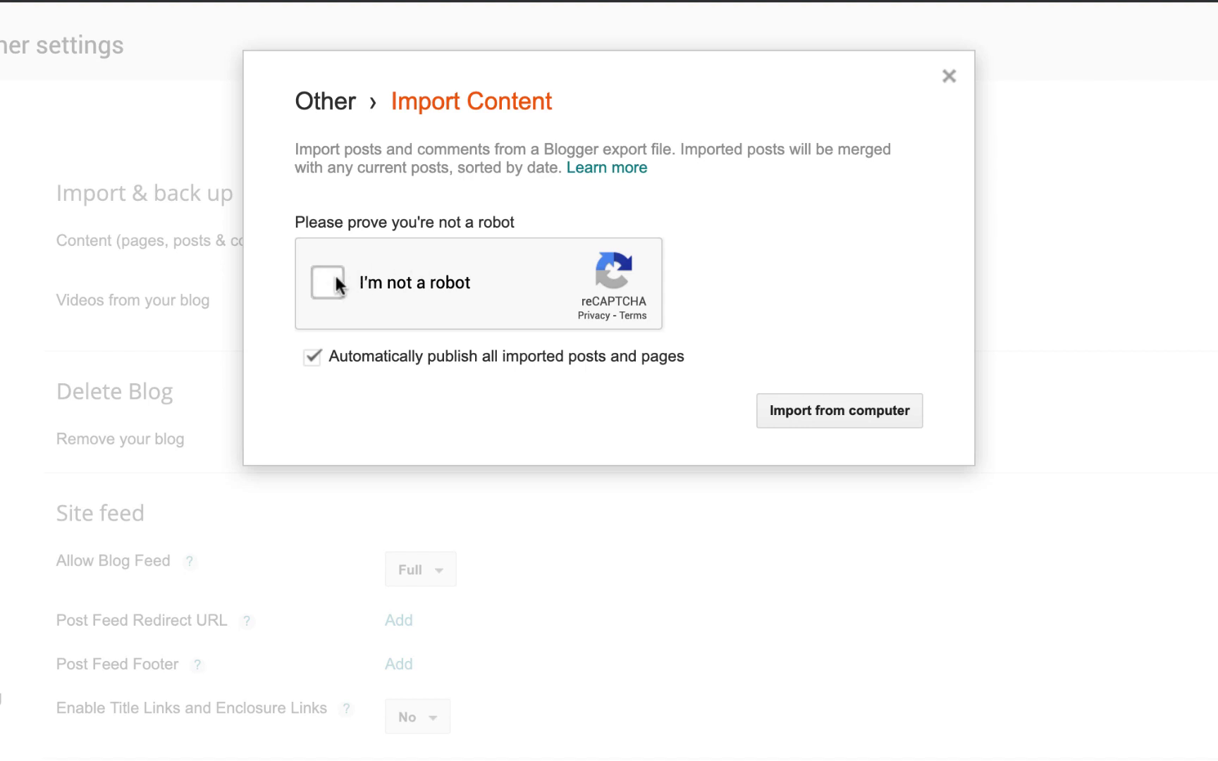
- Complete the reCAPTCHA check for the import by selecting all images with cars
click(336, 277)
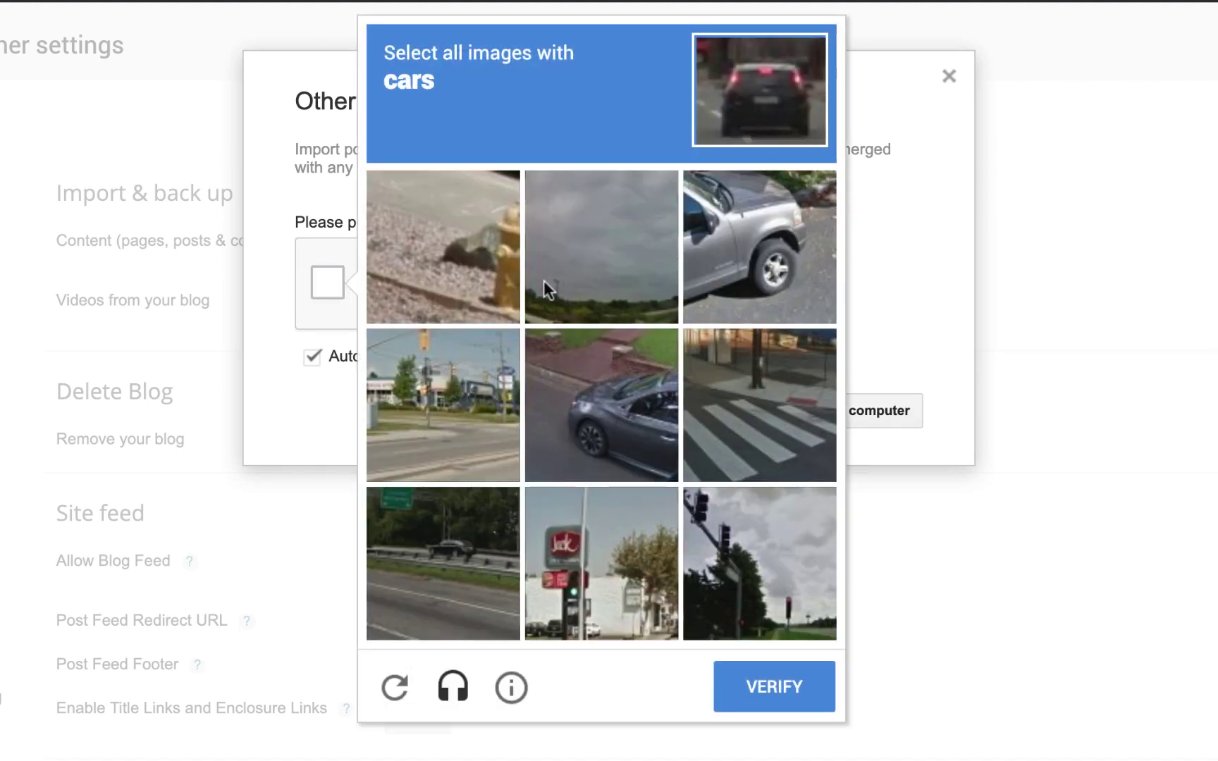
click(626, 448)
click(760, 248)
click(768, 688)
click(480, 607)
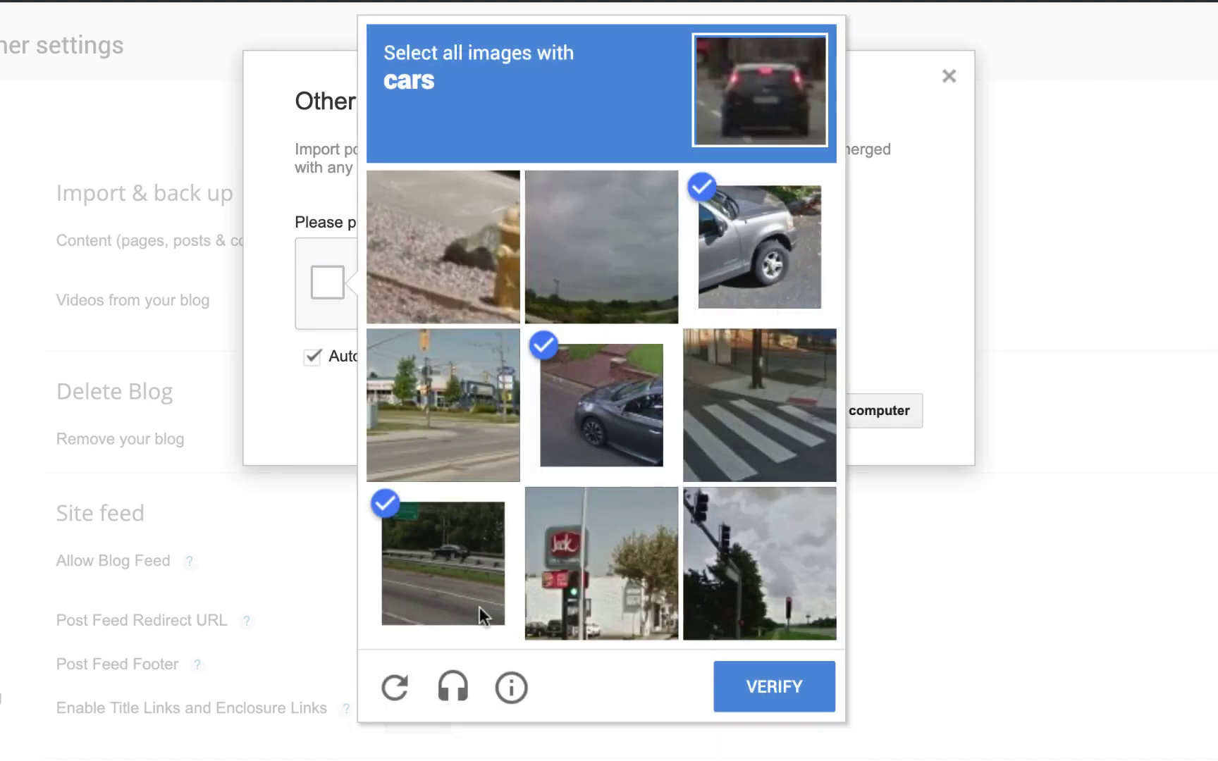
click(783, 673)
- Import blogger-export.xml from the Downloads folder into the demo blog with automatic publishing of posts and pages enabled
click(826, 406)
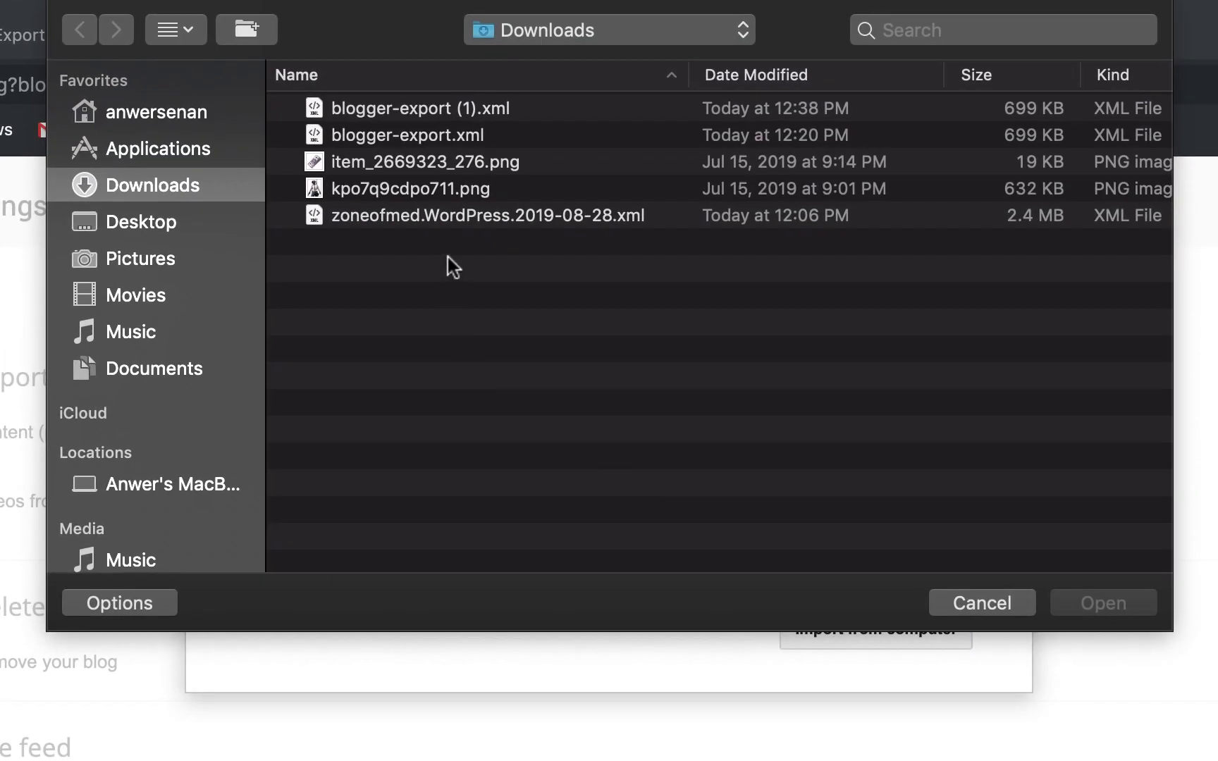
click(409, 135)
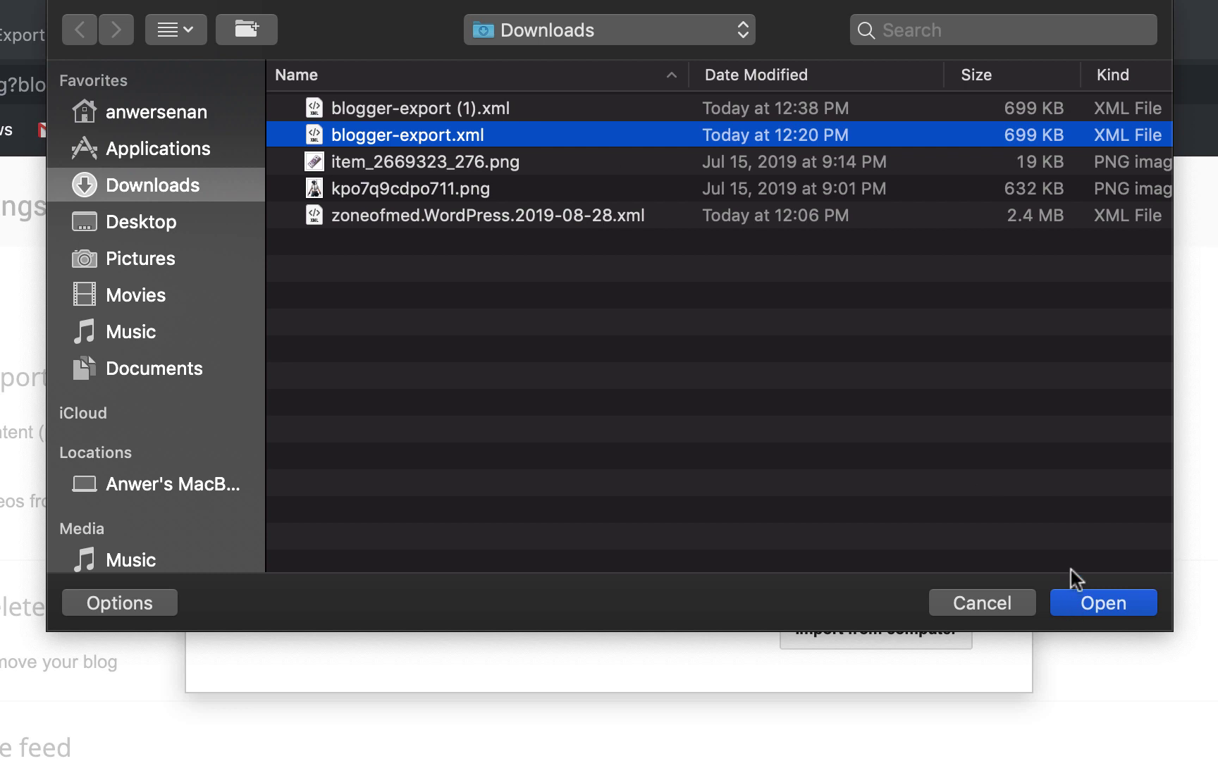
click(1100, 603)
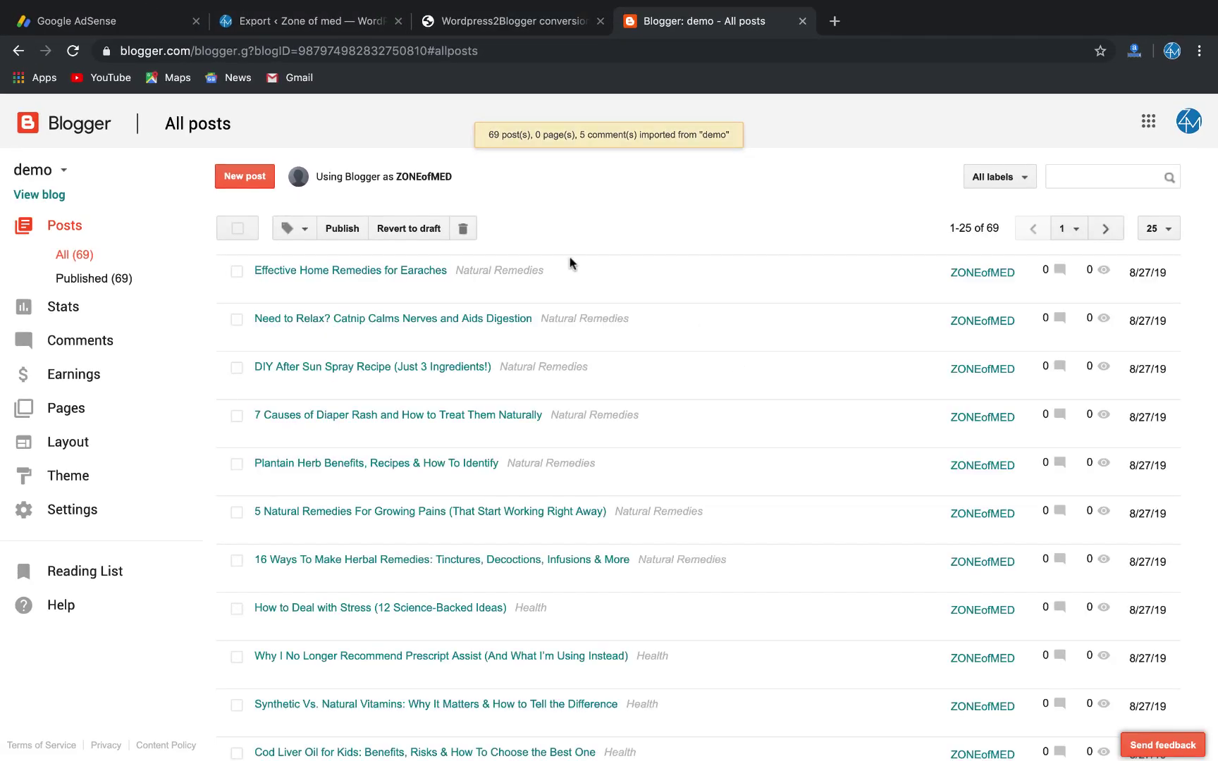
- Review the imported posts in the demo blog's post list and on its public home page
scroll(601, 560, down, 1)
scroll(602, 560, down, 10)
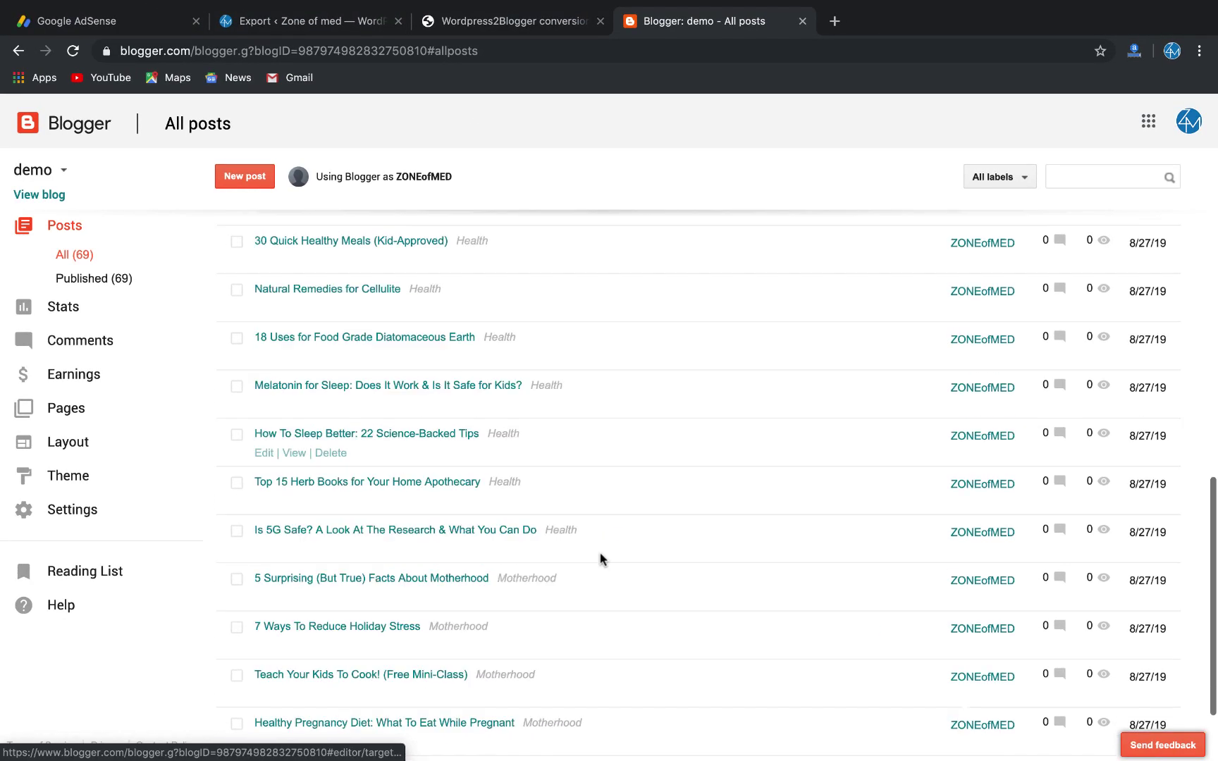
scroll(601, 560, up, 12)
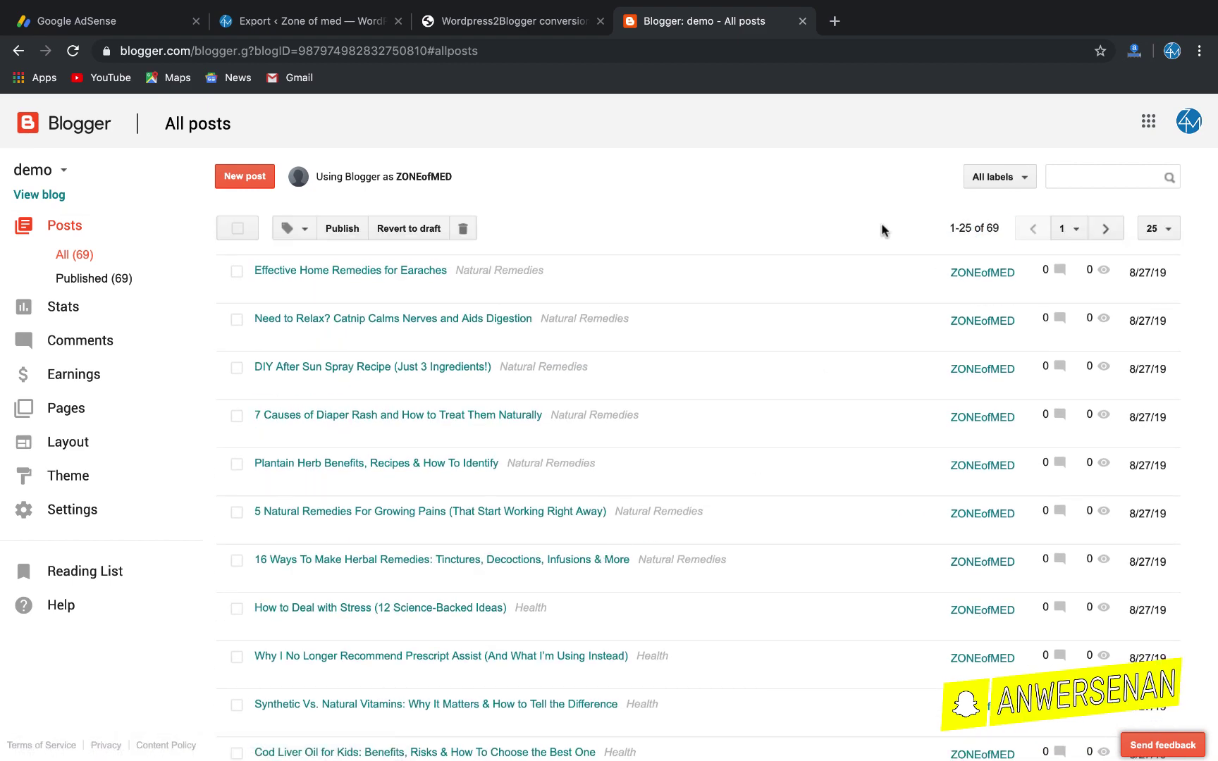
click(44, 195)
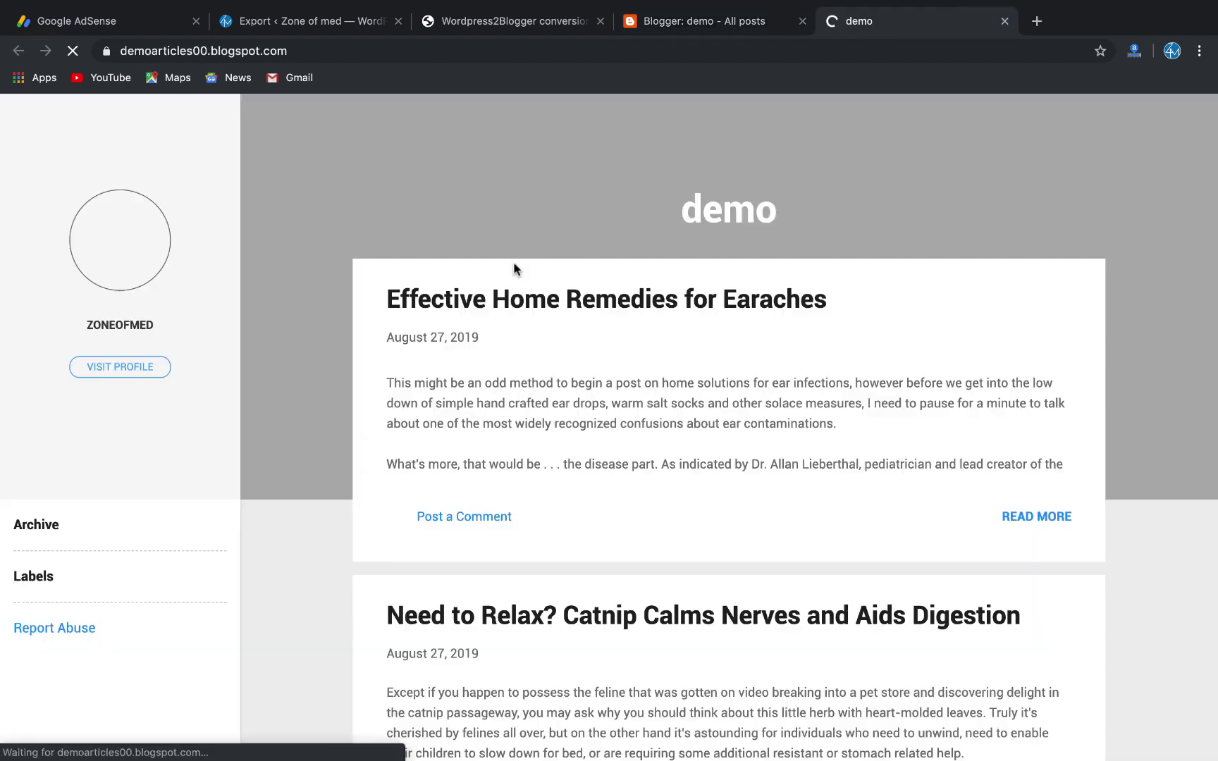
scroll(612, 479, down, 12)
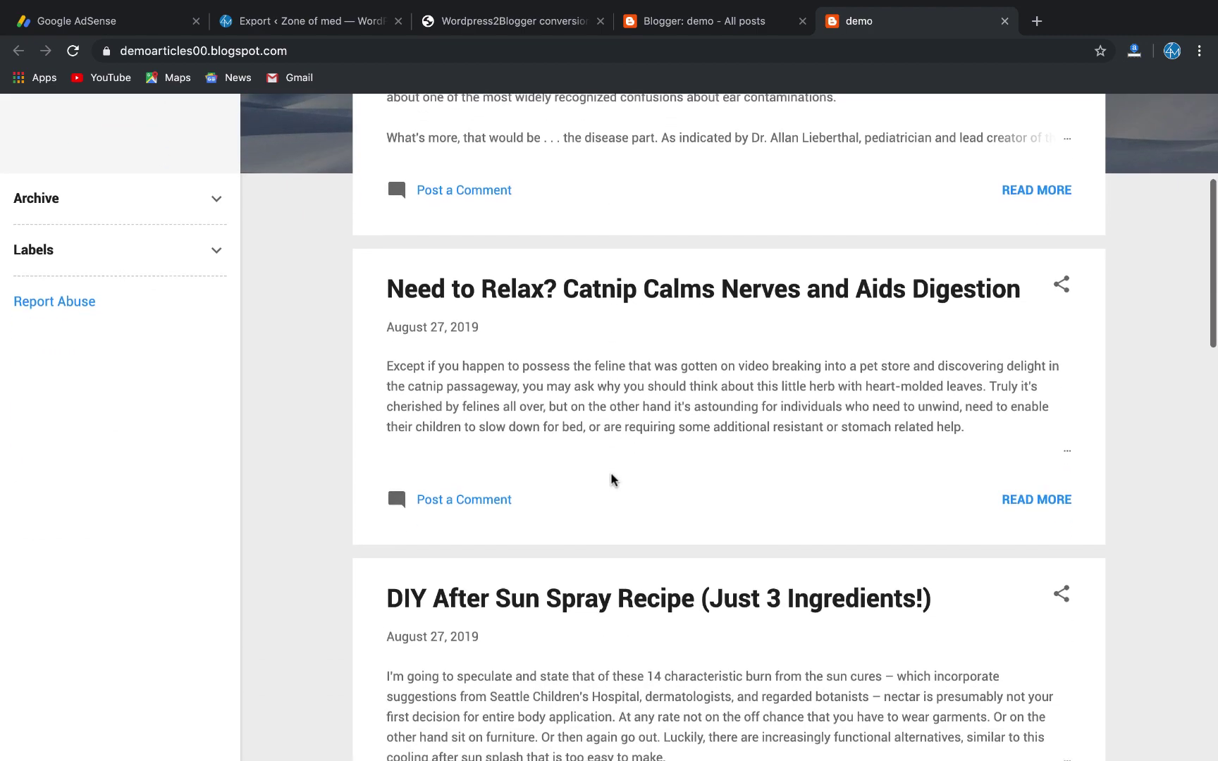
scroll(610, 479, down, 12)
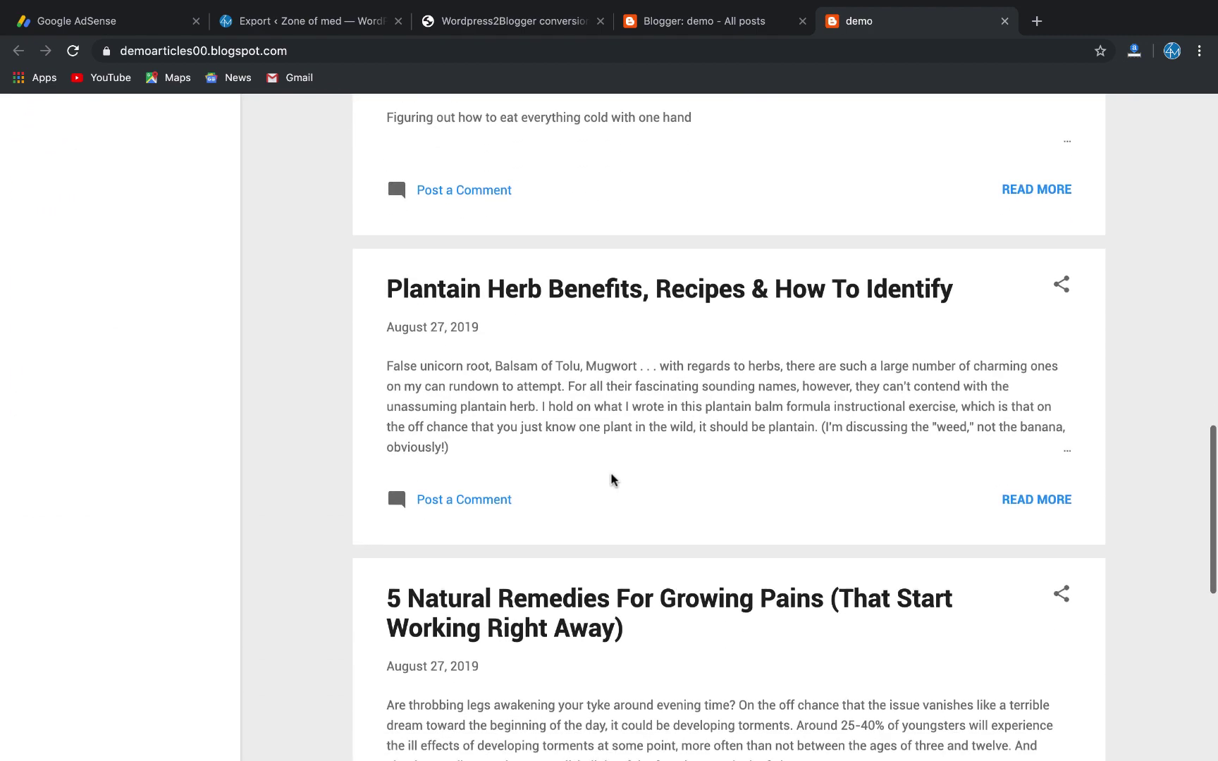
scroll(610, 479, down, 2)
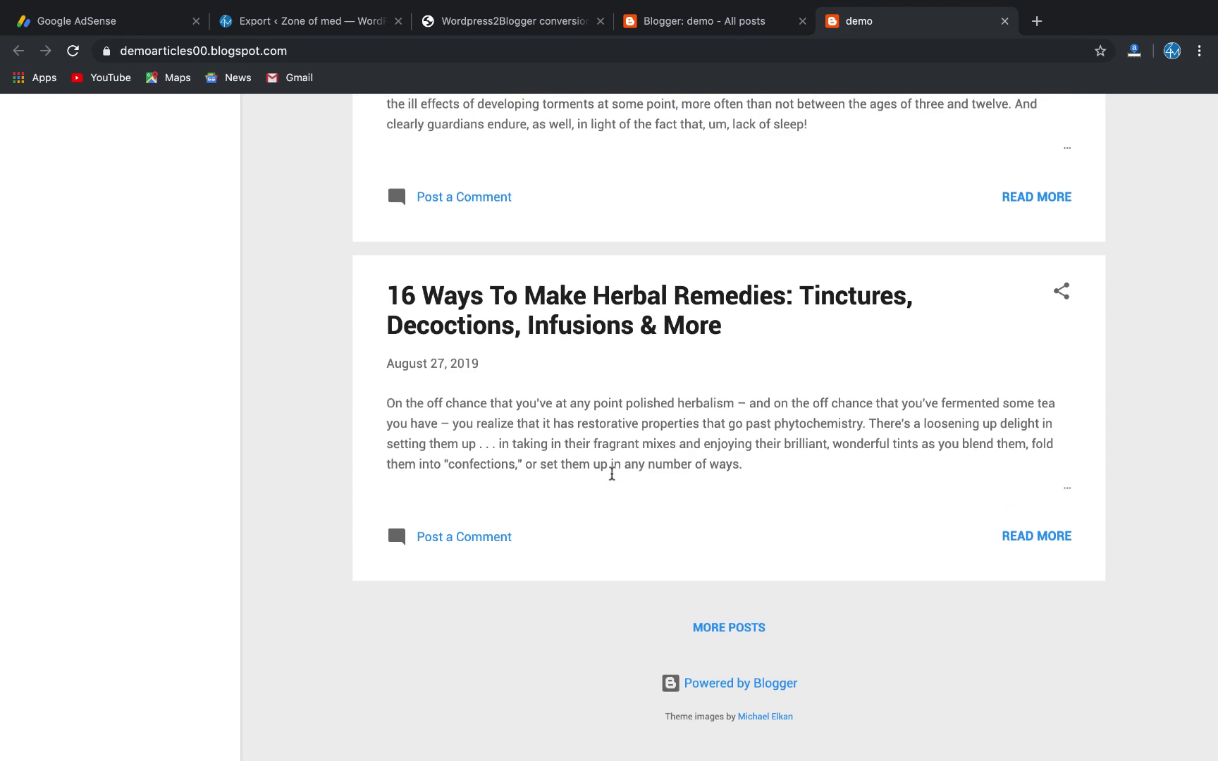
- Read through the post "16 Ways To Make Herbal Remedies: Tinctures, Decoctions, Infusions & More" and return to the blog's home page
click(632, 319)
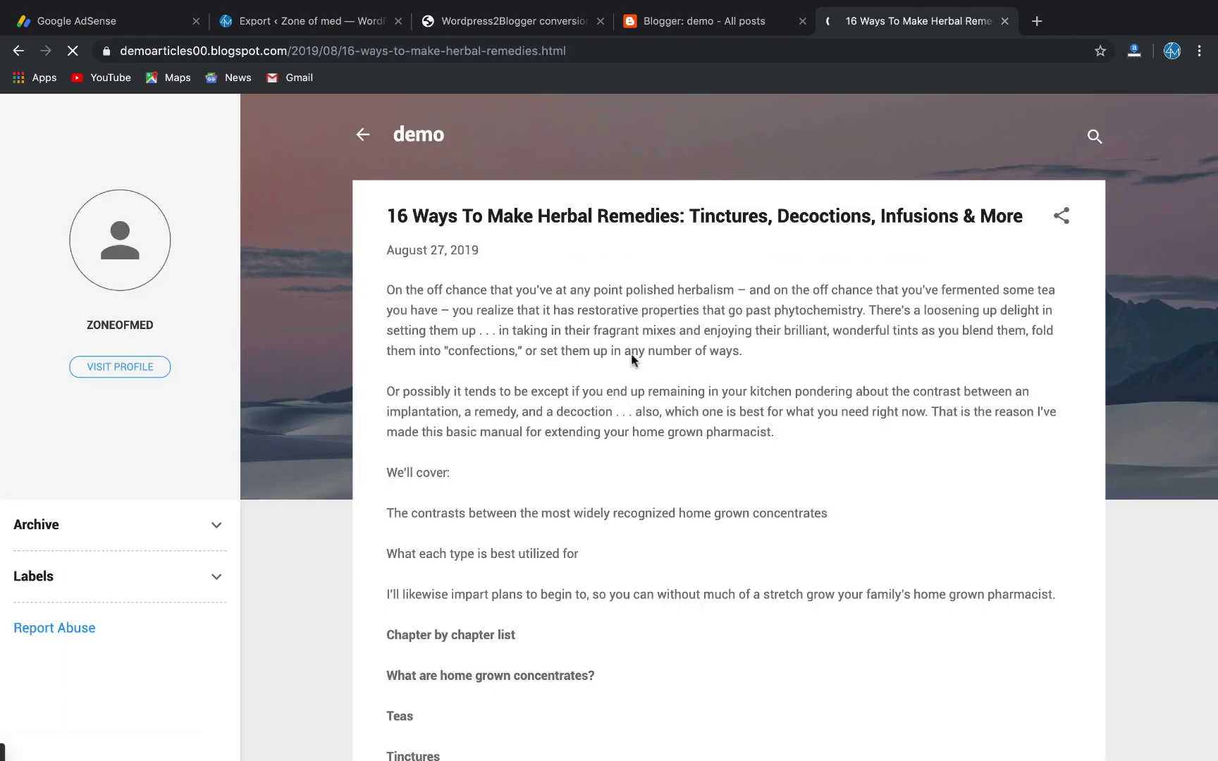
scroll(645, 468, down, 11)
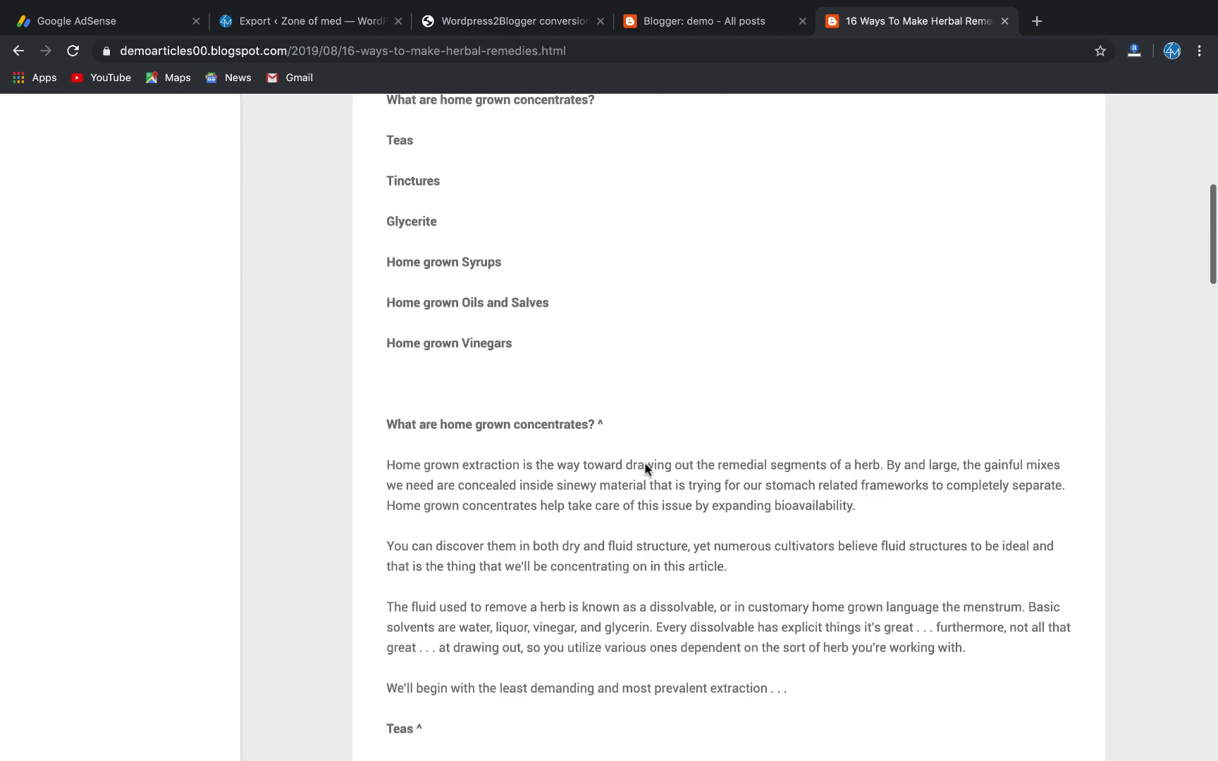
scroll(644, 469, down, 20)
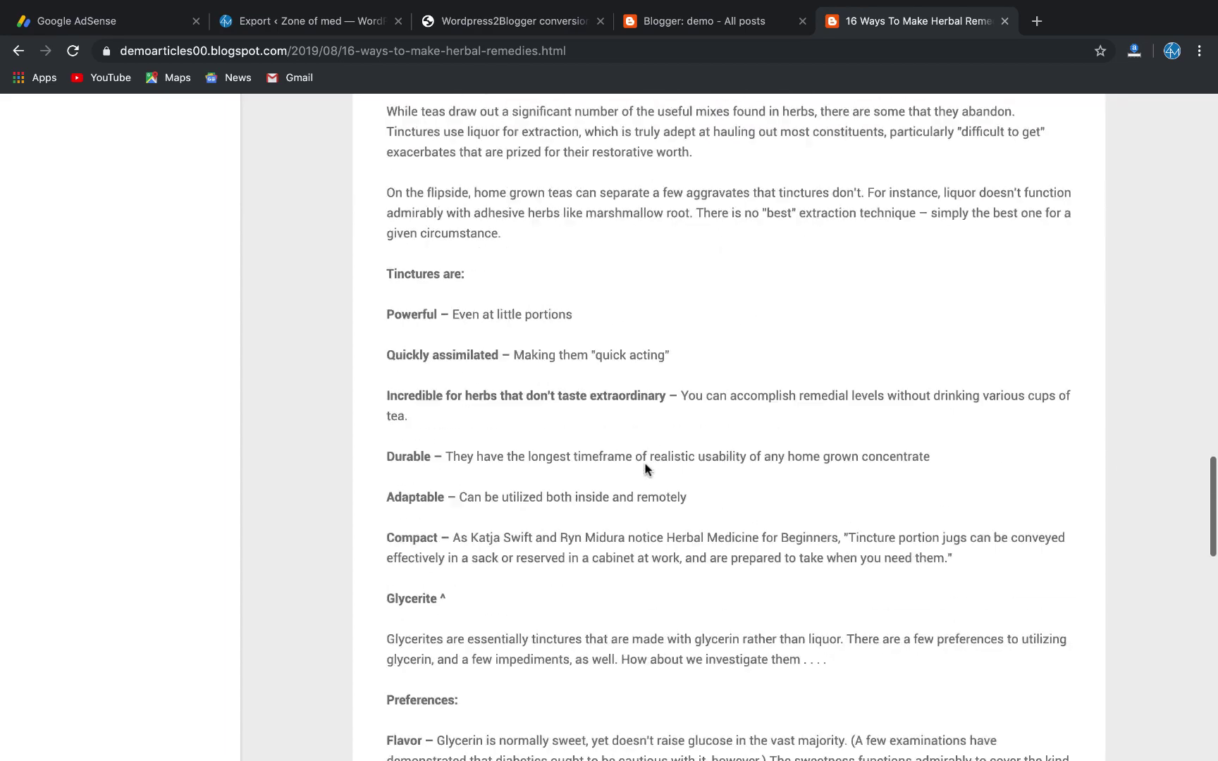
scroll(646, 469, down, 7)
scroll(646, 469, down, 3)
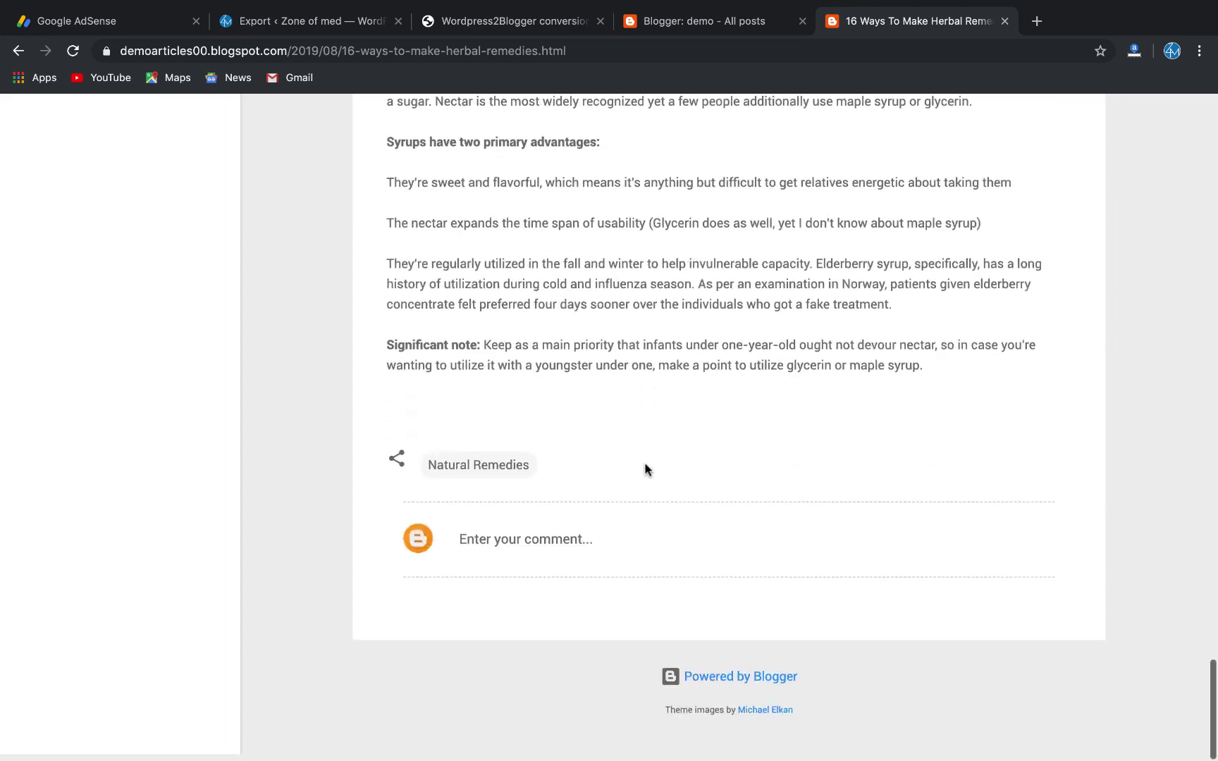
key(Home)
scroll(415, 201, down, 1)
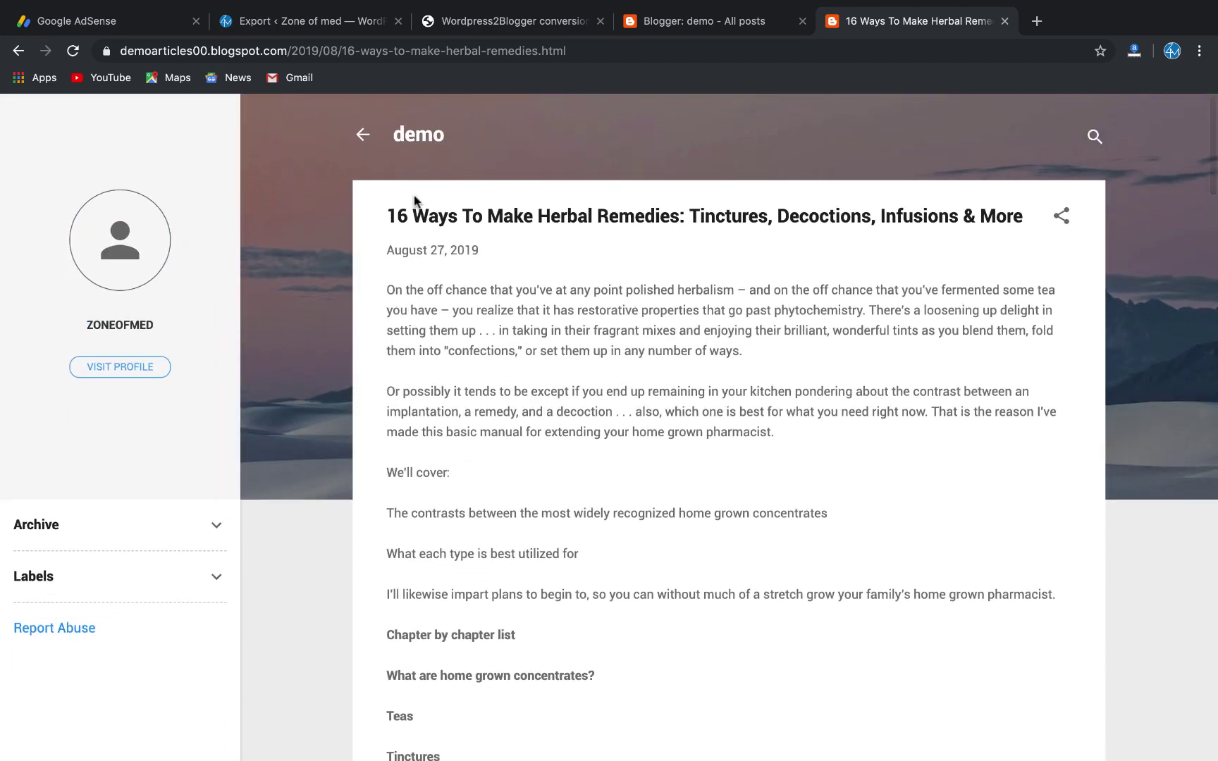
click(378, 144)
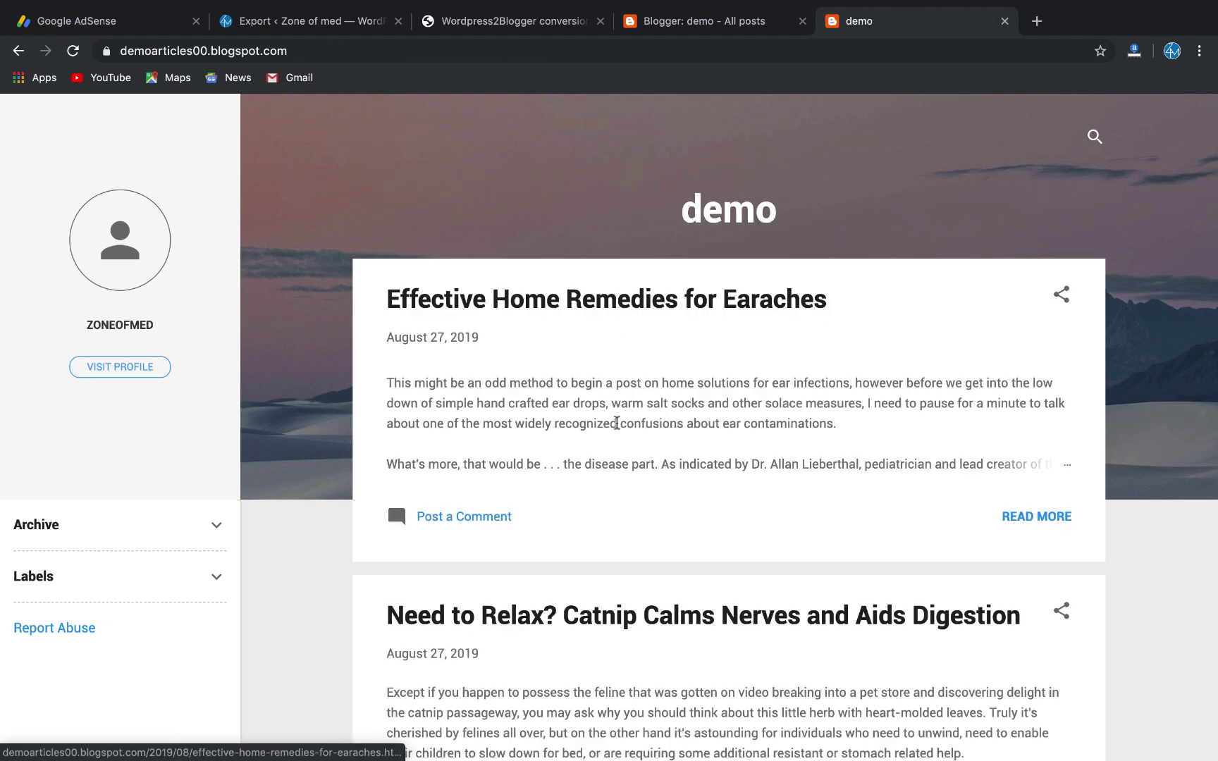
- Check the demo blog's imported pages in Blogger and examine the contact form shortcode on the published Contact Us page
click(747, 18)
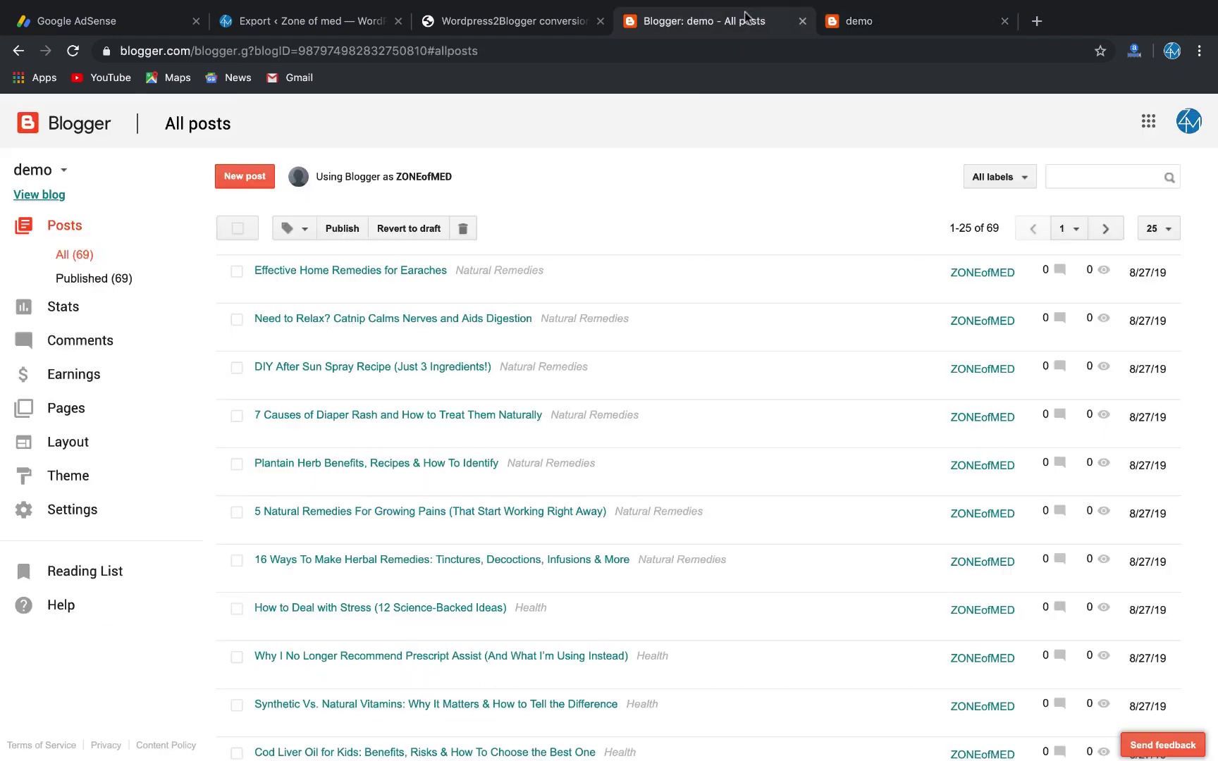
click(67, 408)
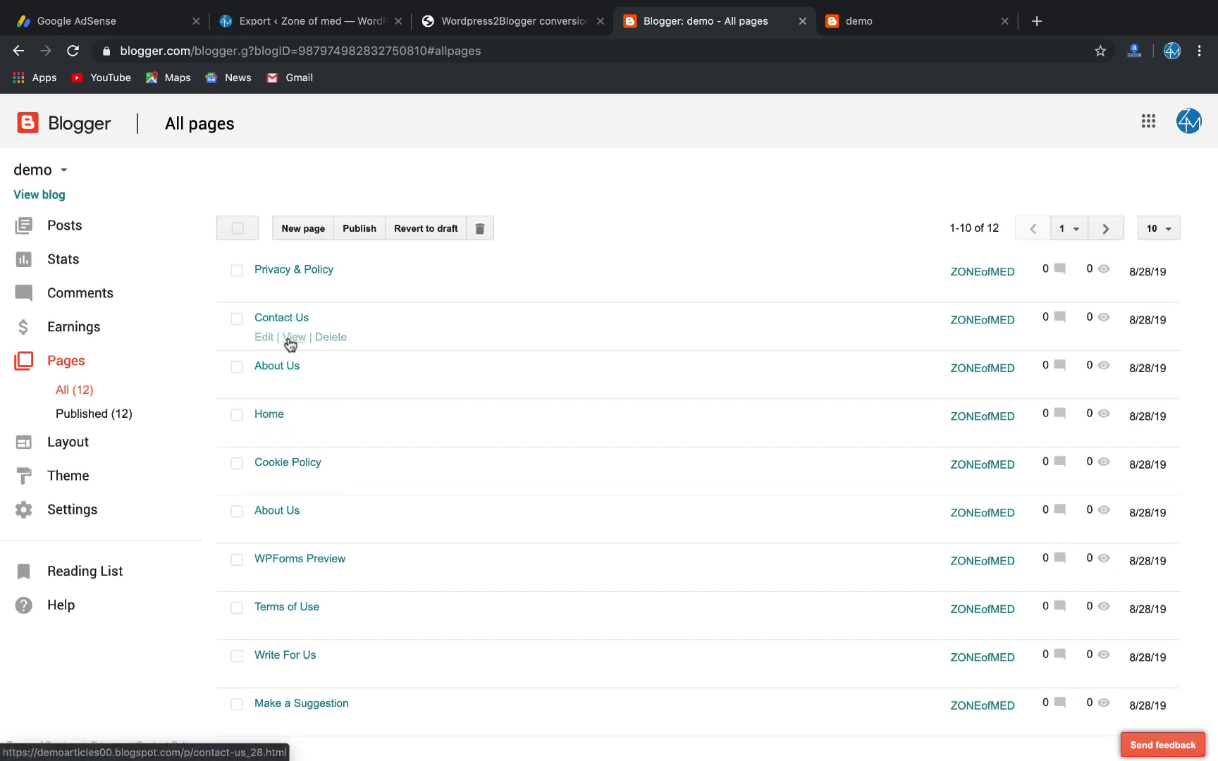
click(293, 337)
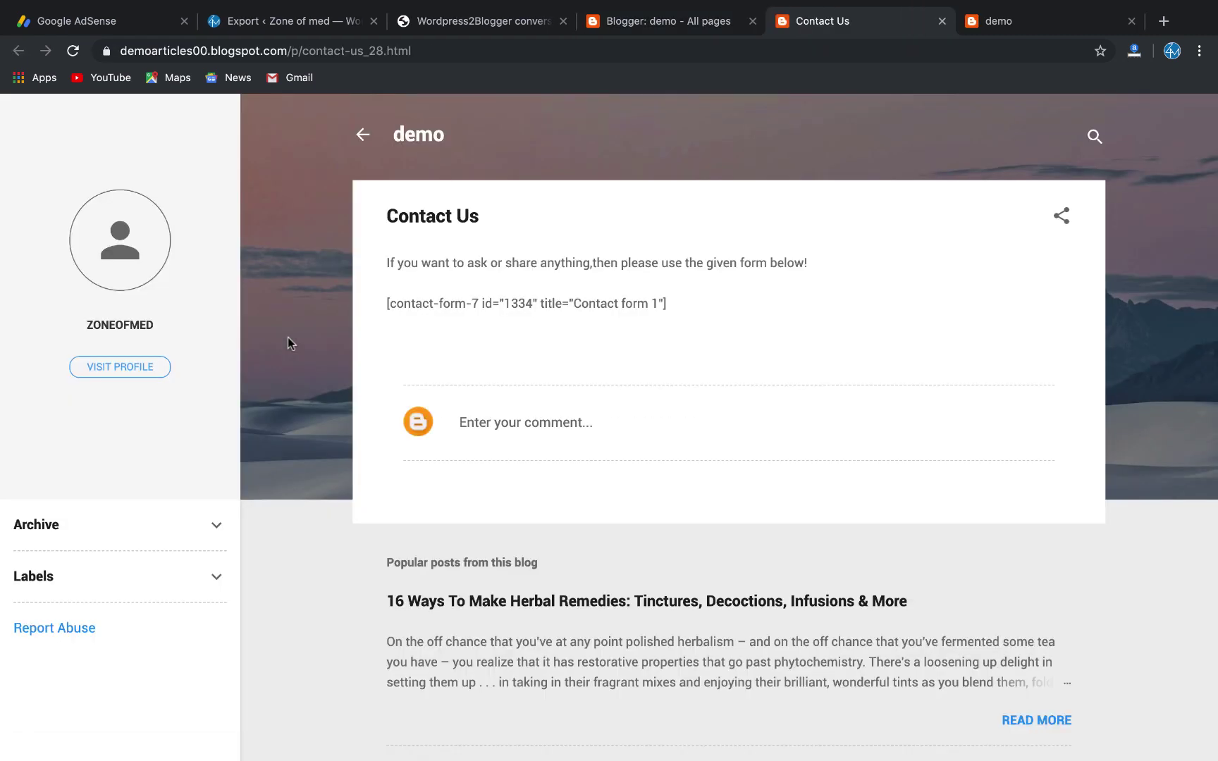
triple_click(541, 304)
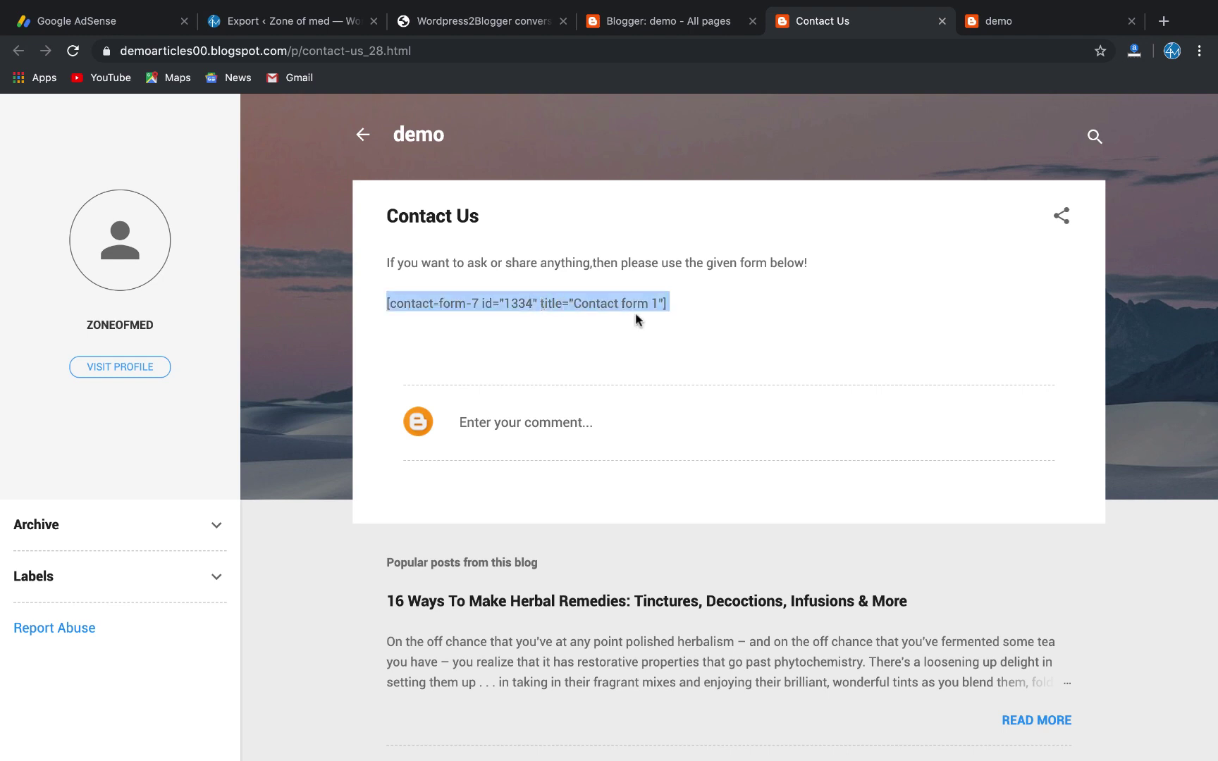
click(703, 23)
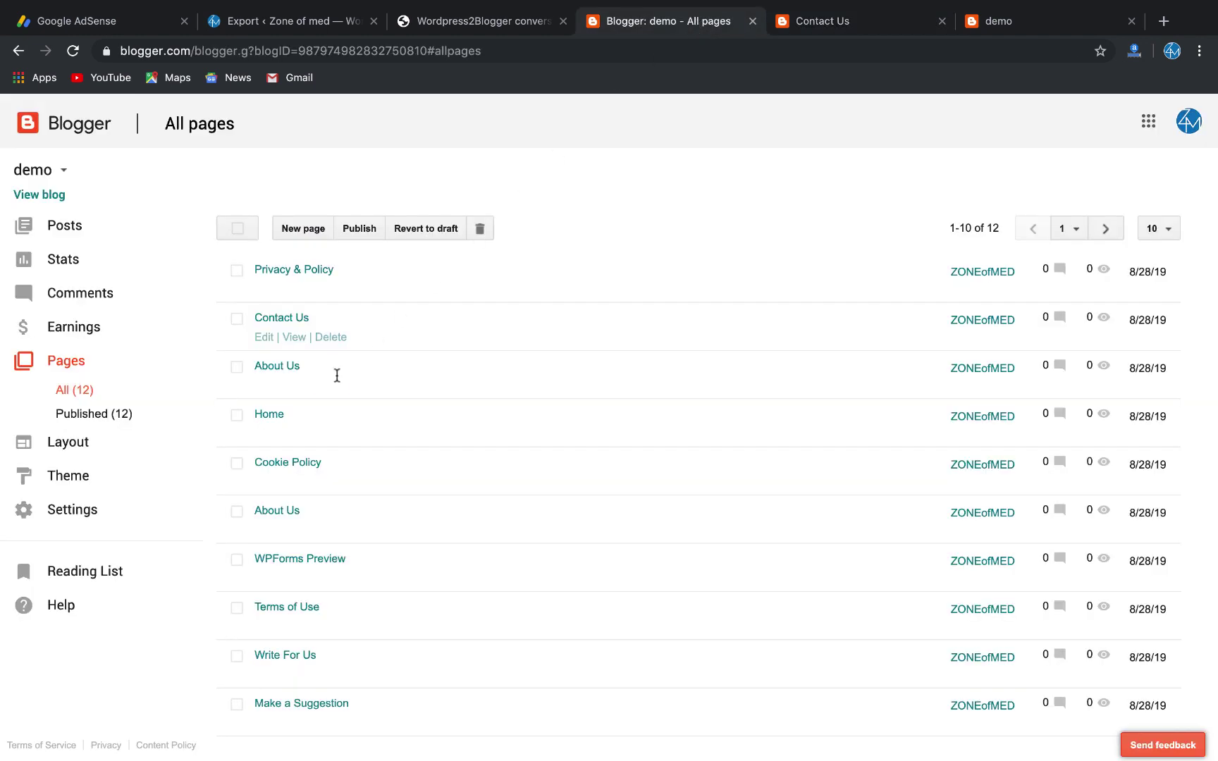
- Review the published About Us and Terms of Use pages imported into the demo blog
click(287, 385)
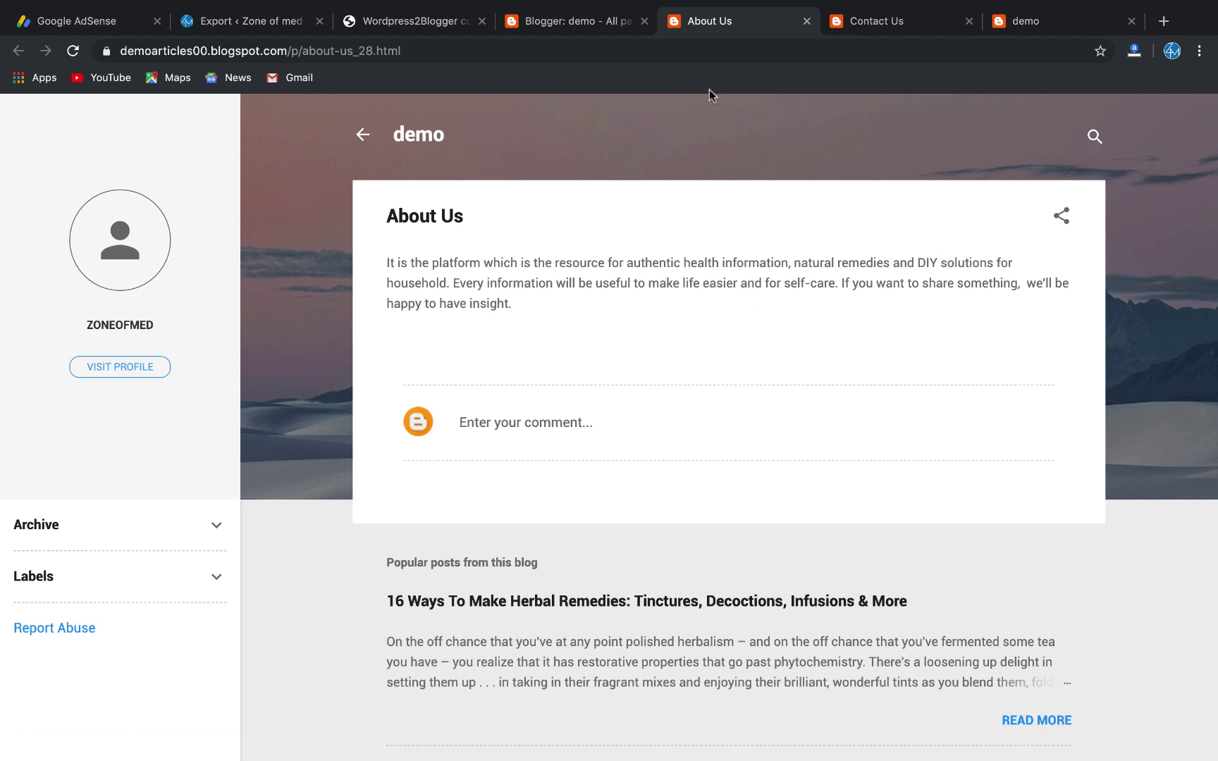
click(619, 21)
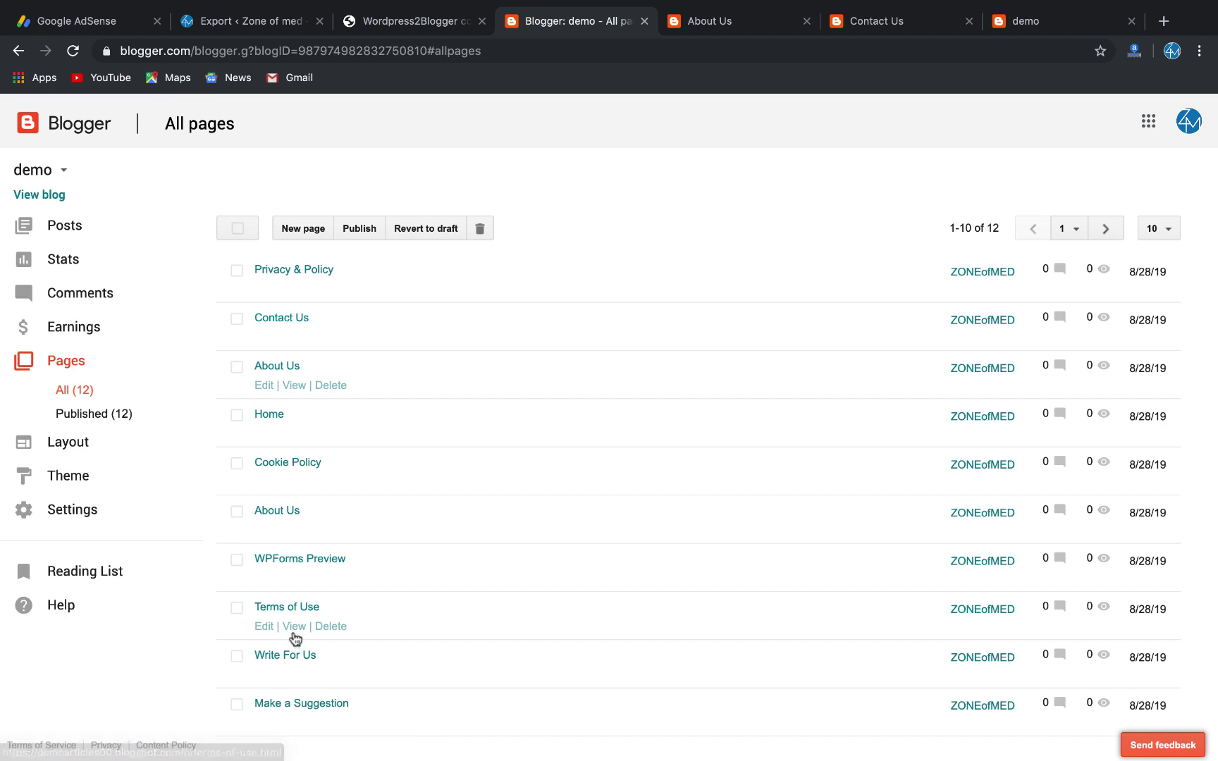
click(295, 633)
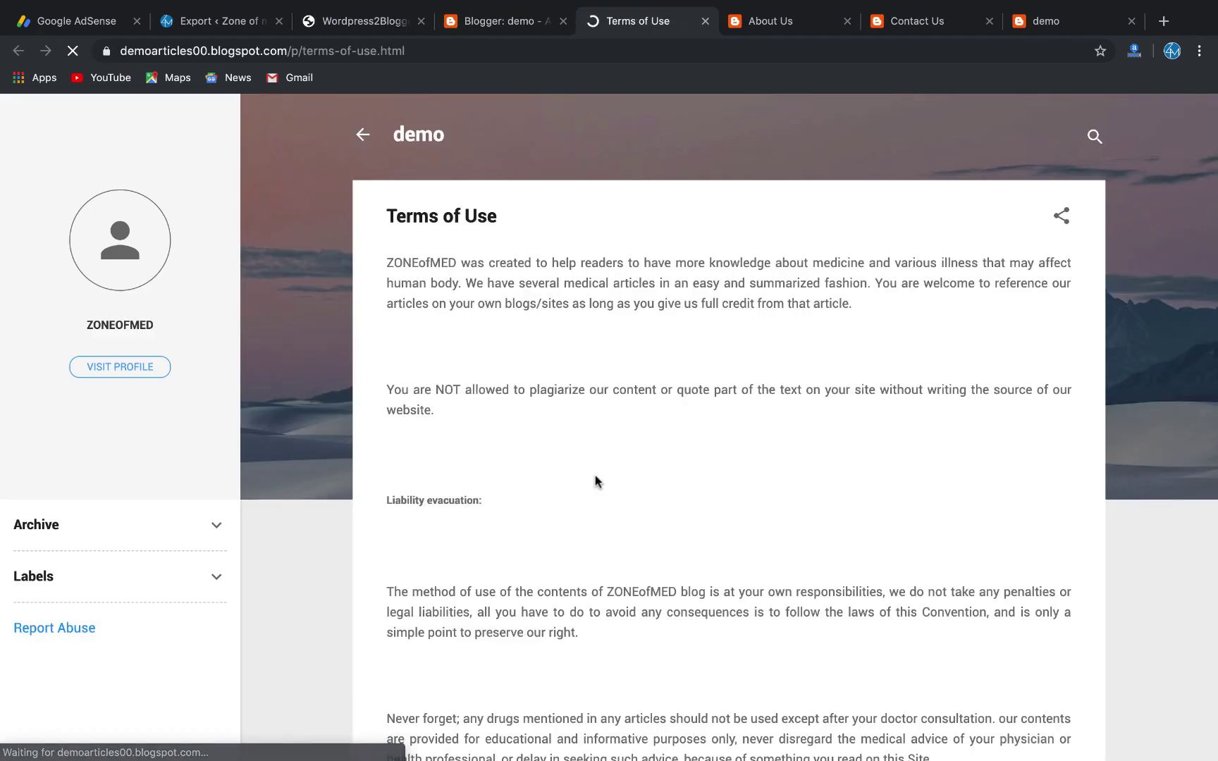
scroll(594, 482, down, 15)
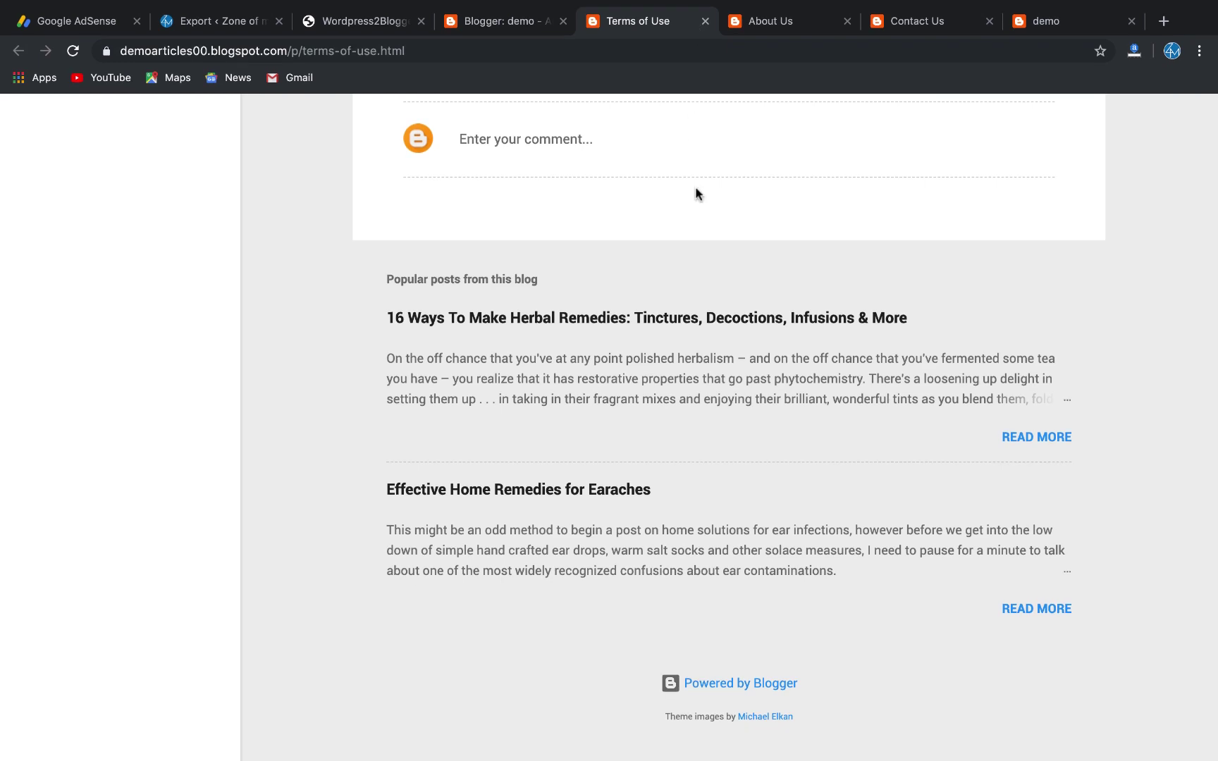
scroll(695, 141, up, 15)
- Close the published page tabs, the demo blog and the Blogger dashboard, returning to the Wordpress2Blogger converter
click(705, 21)
click(704, 21)
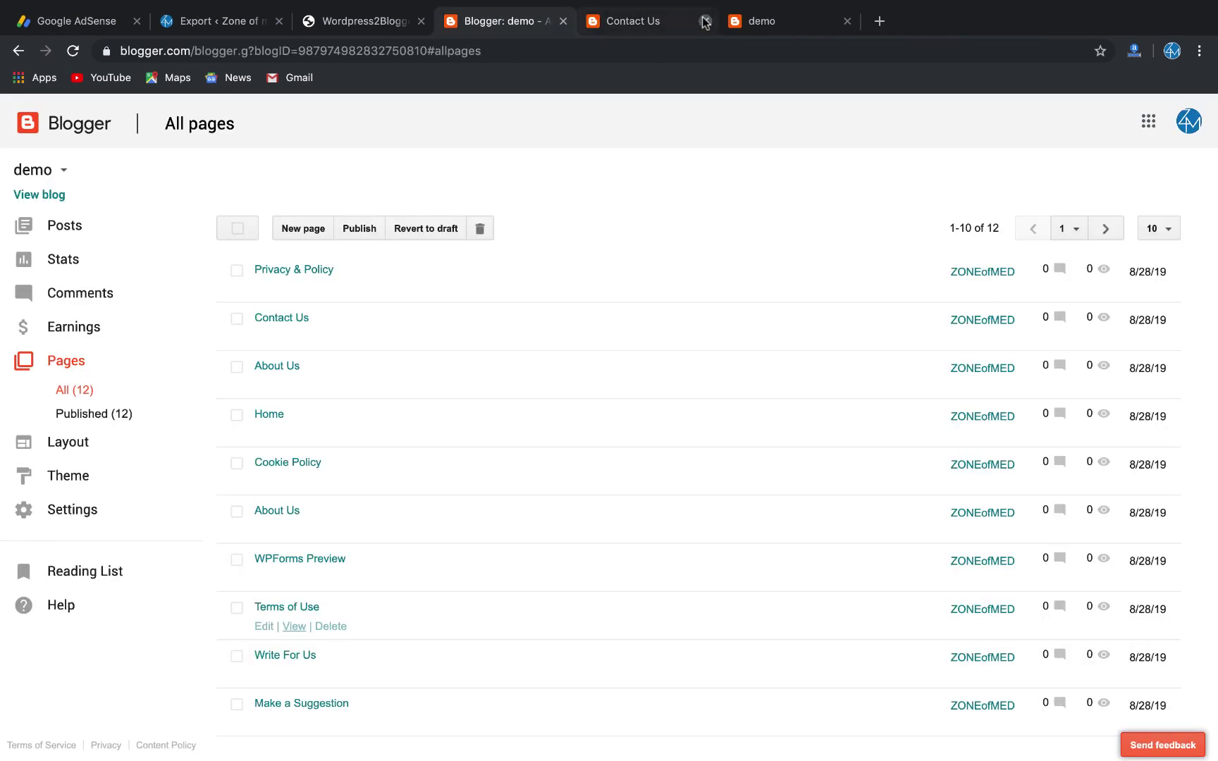
click(705, 21)
click(705, 21)
click(705, 22)
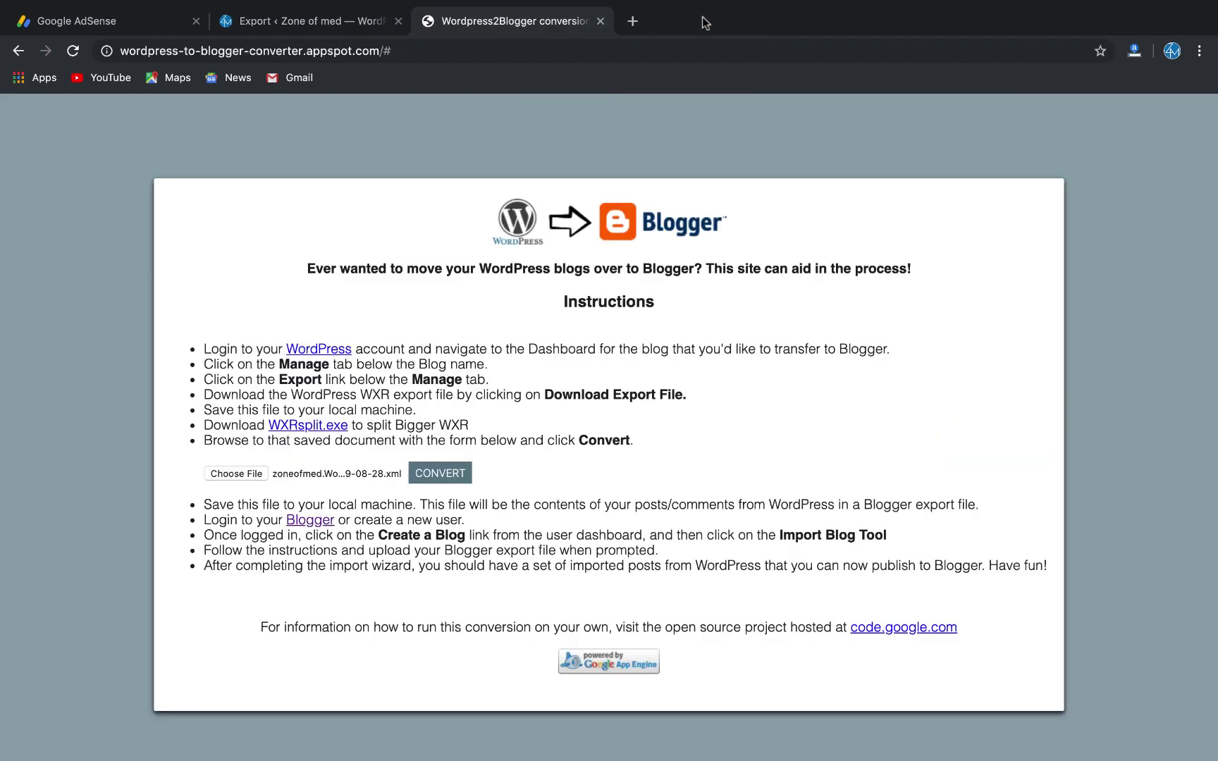
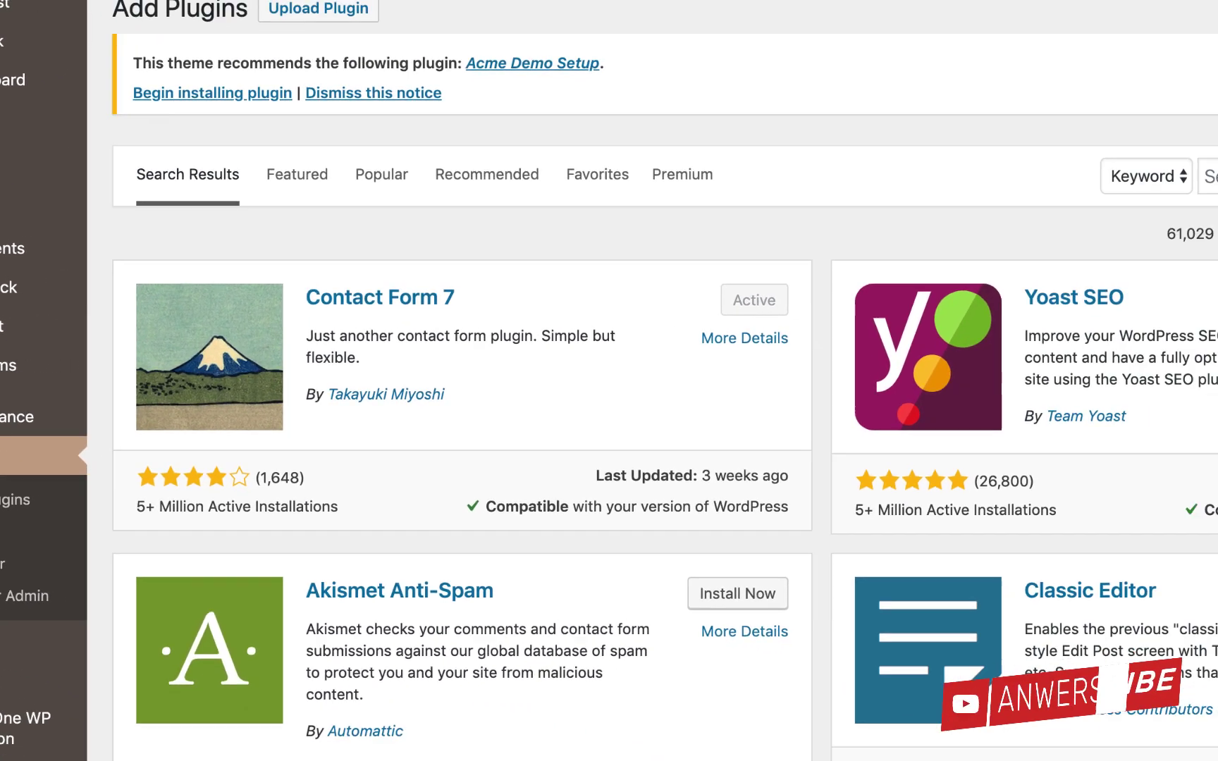
- Find the Export Media Library plugin by Mass Edge Inc. in the WordPress plugin directory, then install and activate it
click(966, 208)
text(Export Media Library)
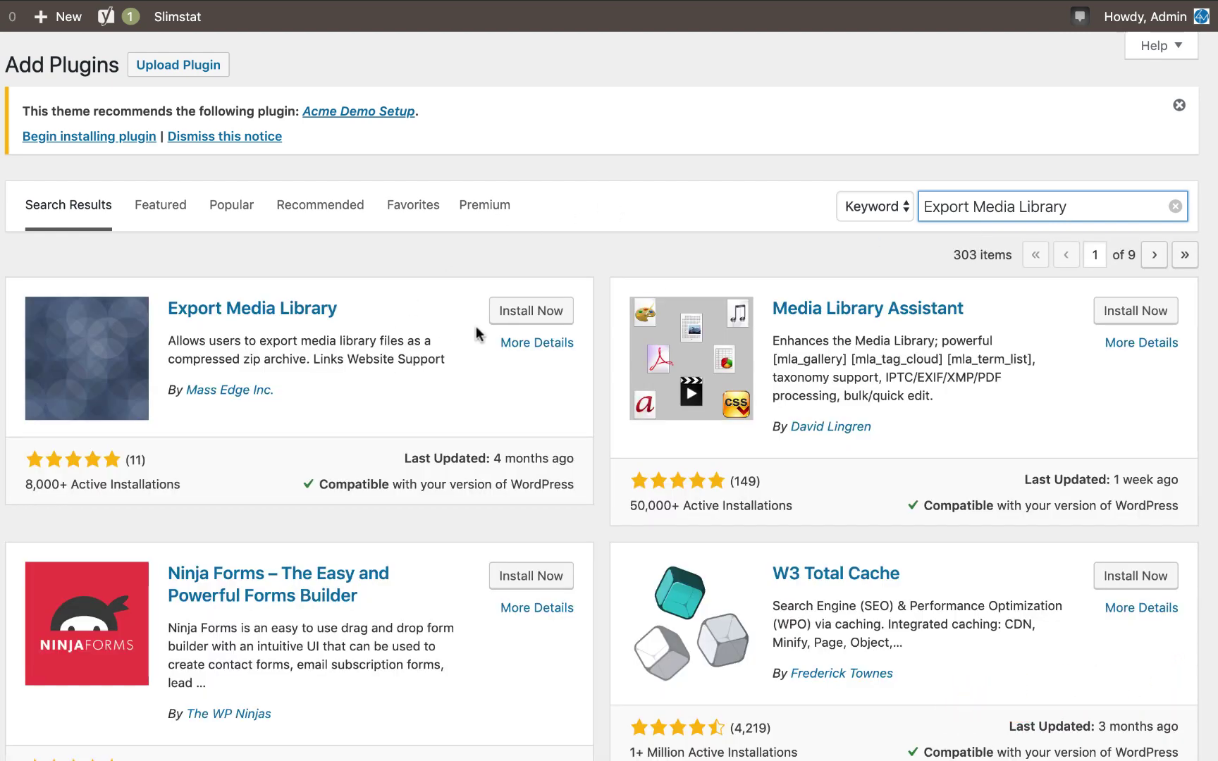
click(502, 315)
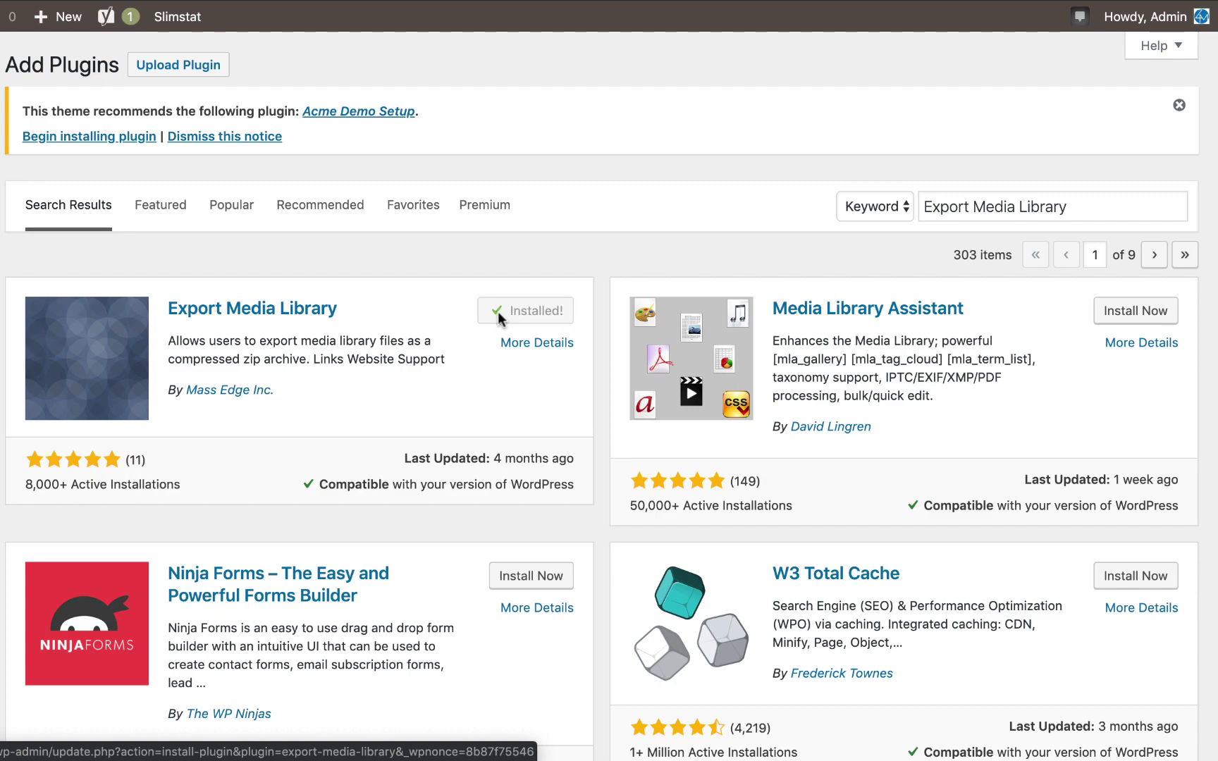
click(530, 310)
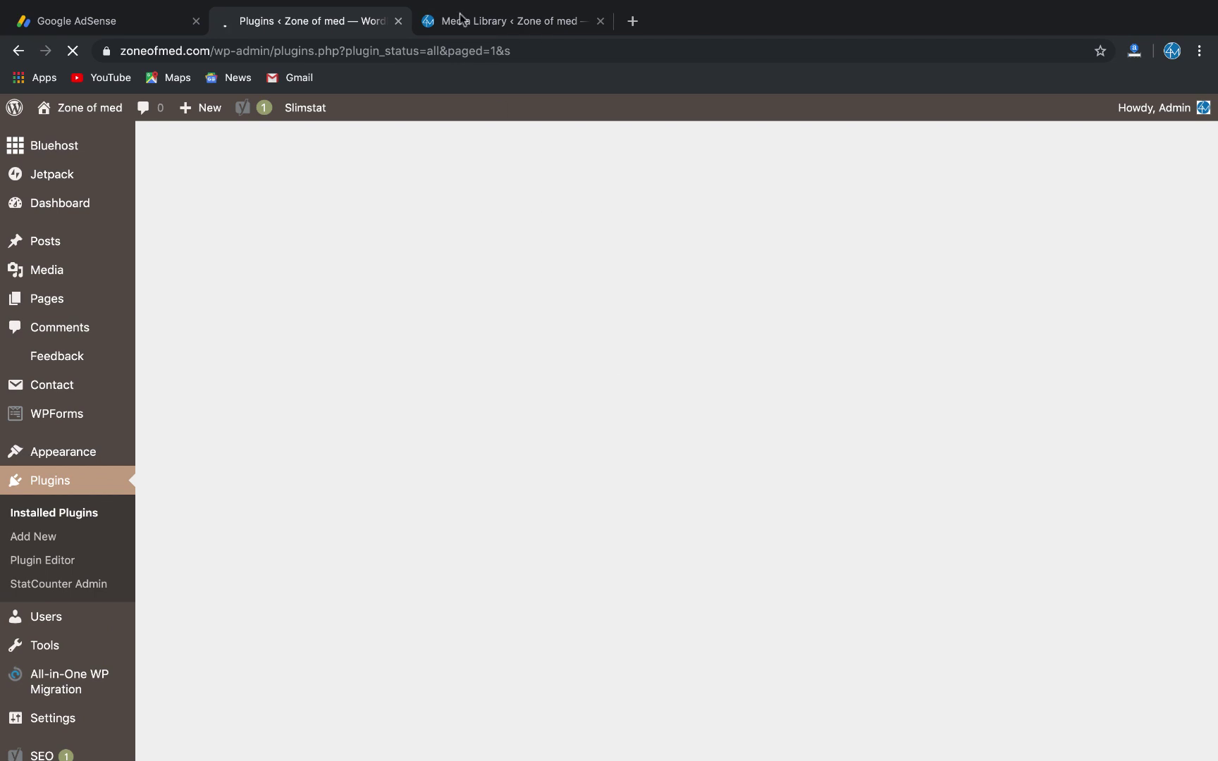
- Export the WordPress media library as an uncompressed zip with nested folders and check its download progress
click(465, 22)
click(85, 272)
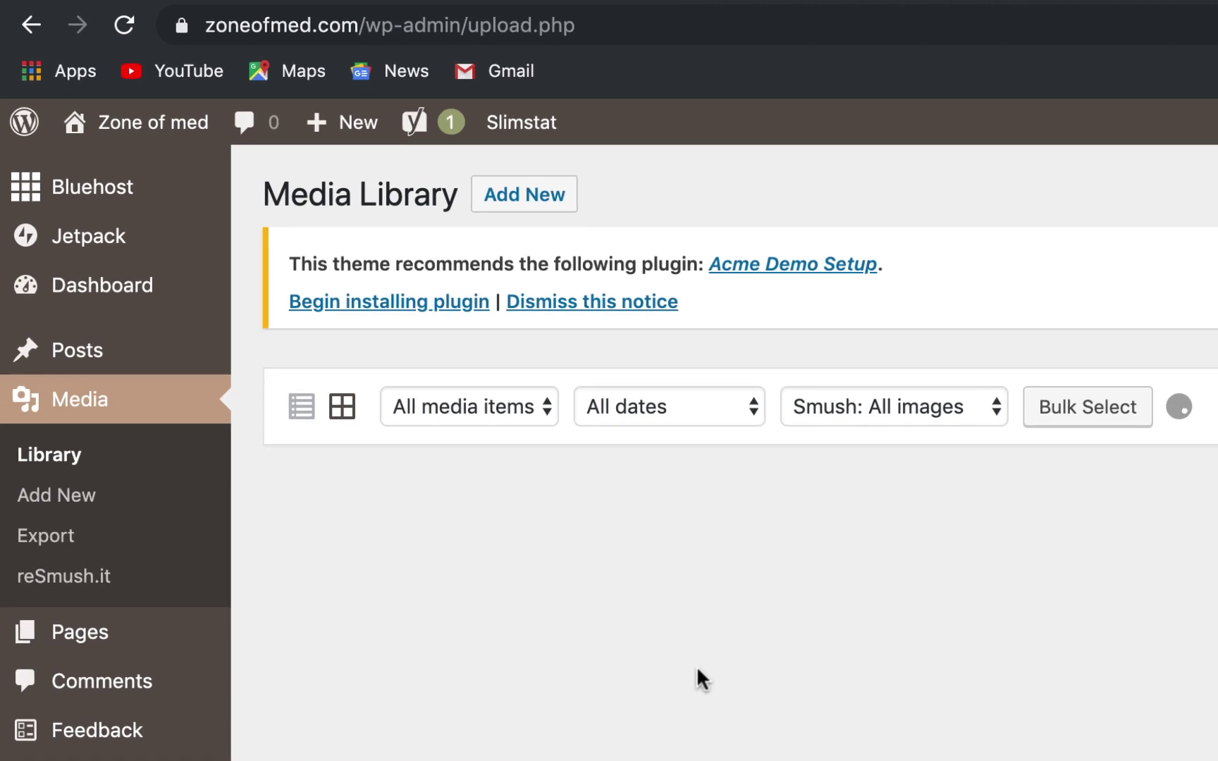
click(83, 539)
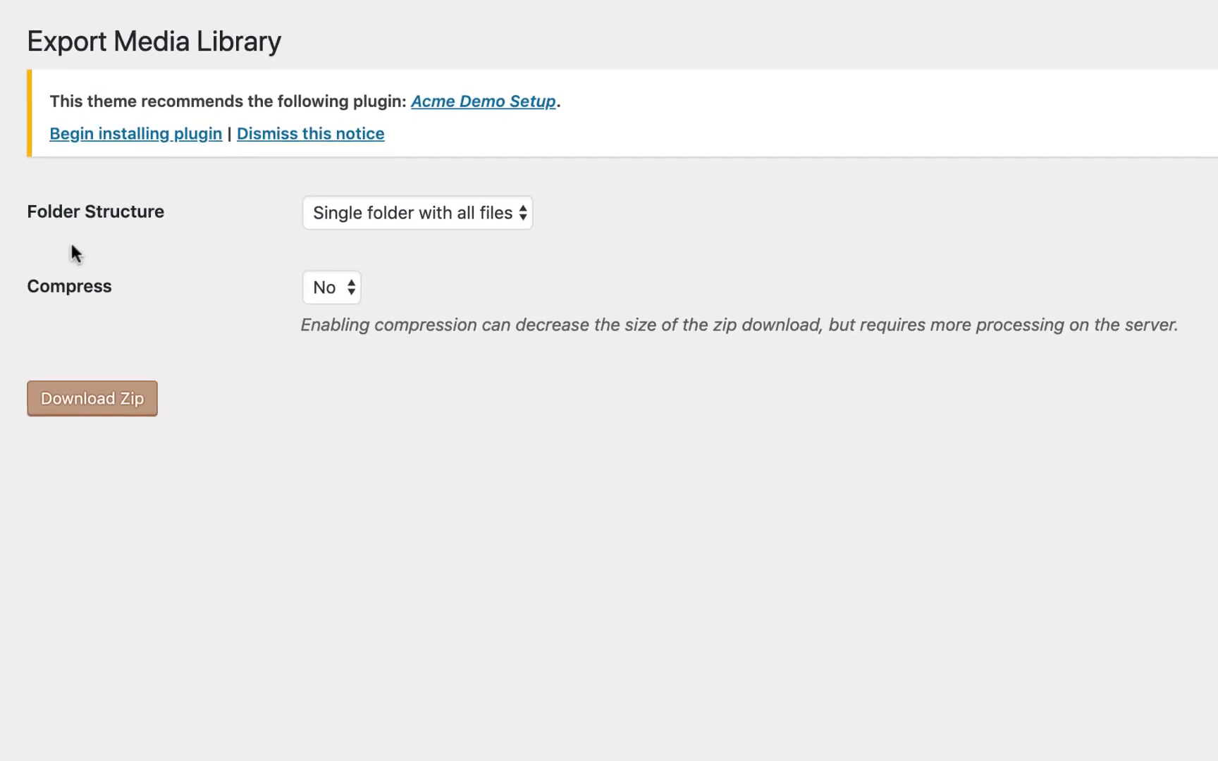
click(395, 224)
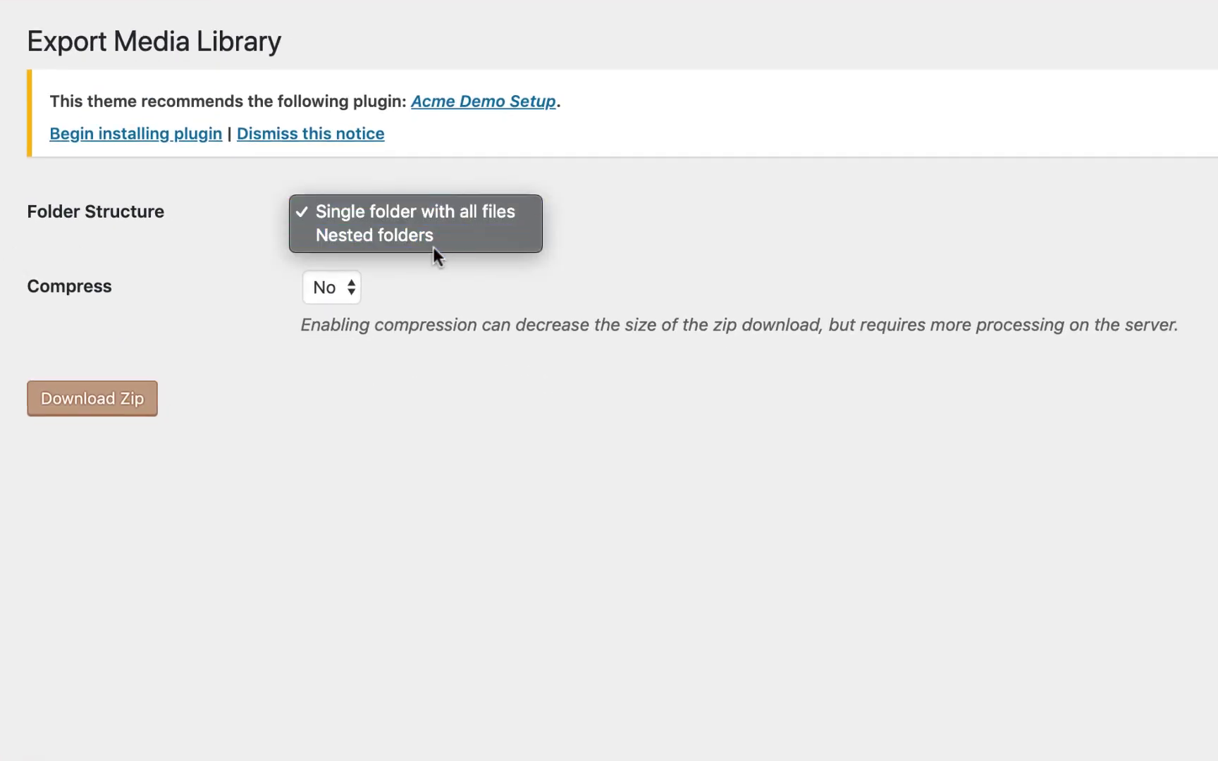
click(511, 237)
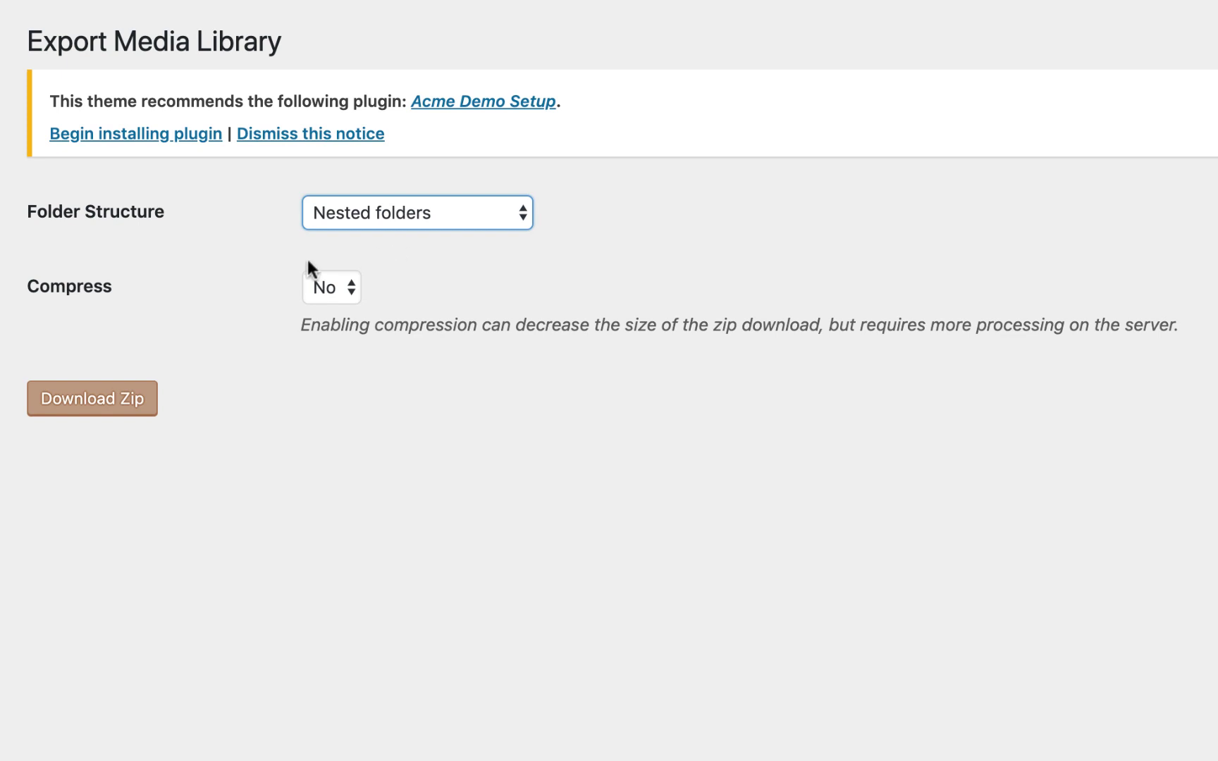
click(131, 398)
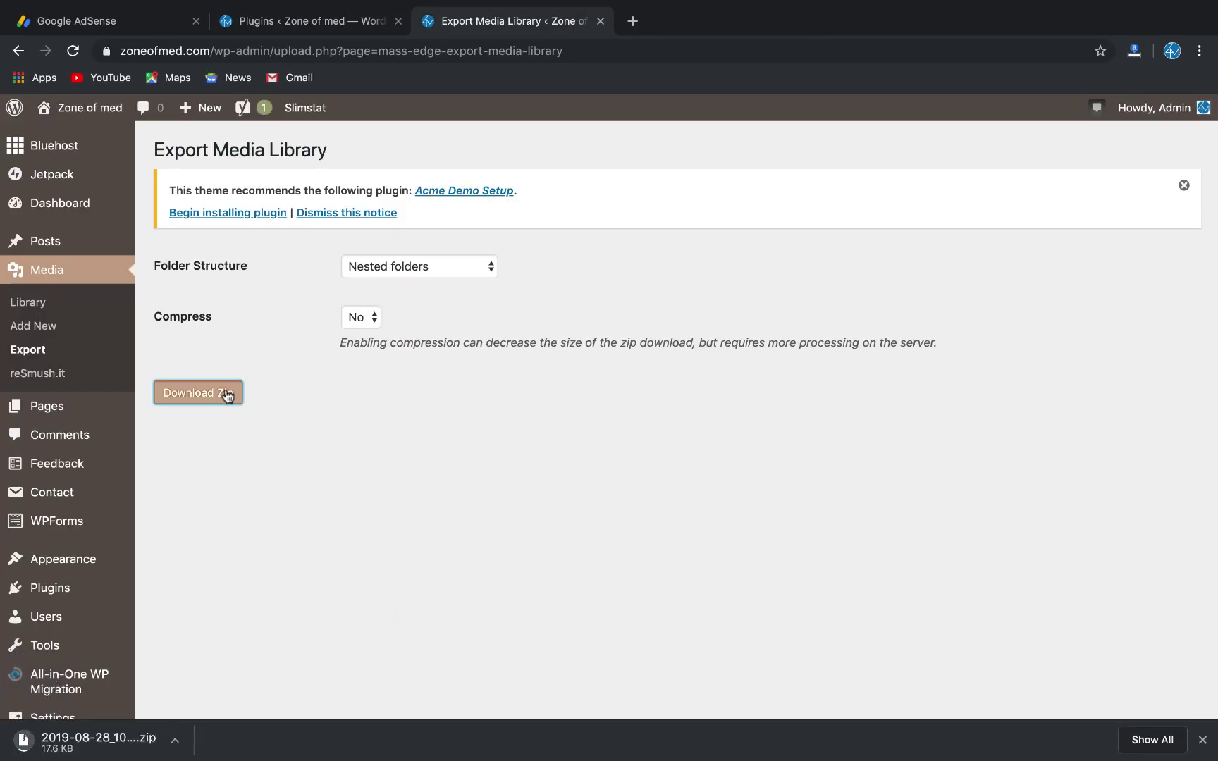
click(1127, 739)
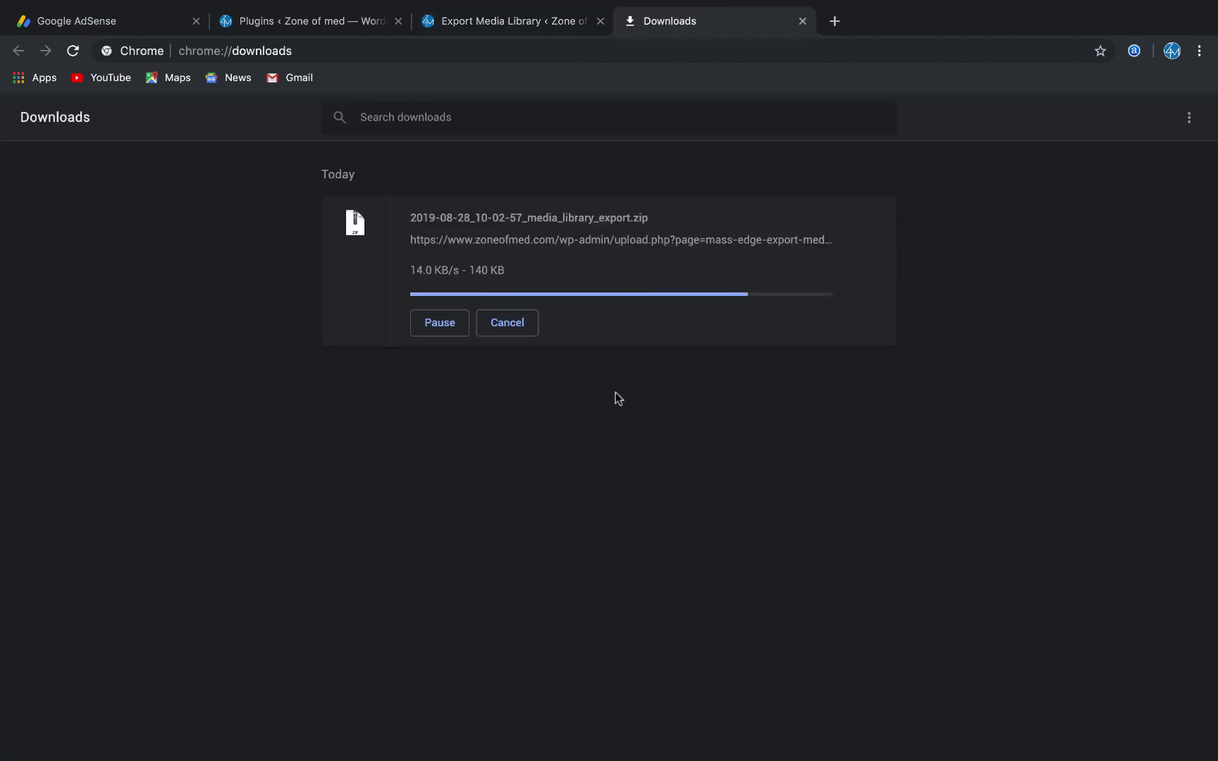
- Open the post "Effective Home Remedies for Earaches" in Blogger's editor, examine its content and media insertion options, and close it
key(ctrl+t)
text(bl)
key(Return)
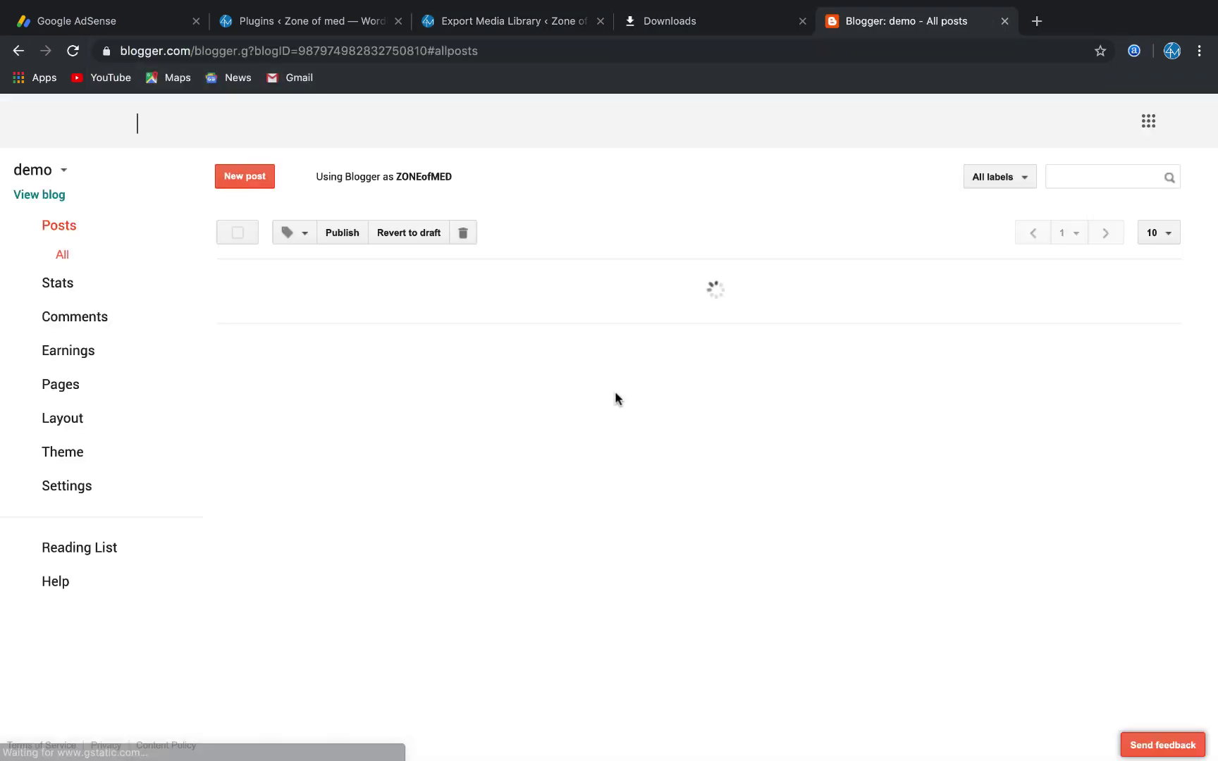
click(268, 291)
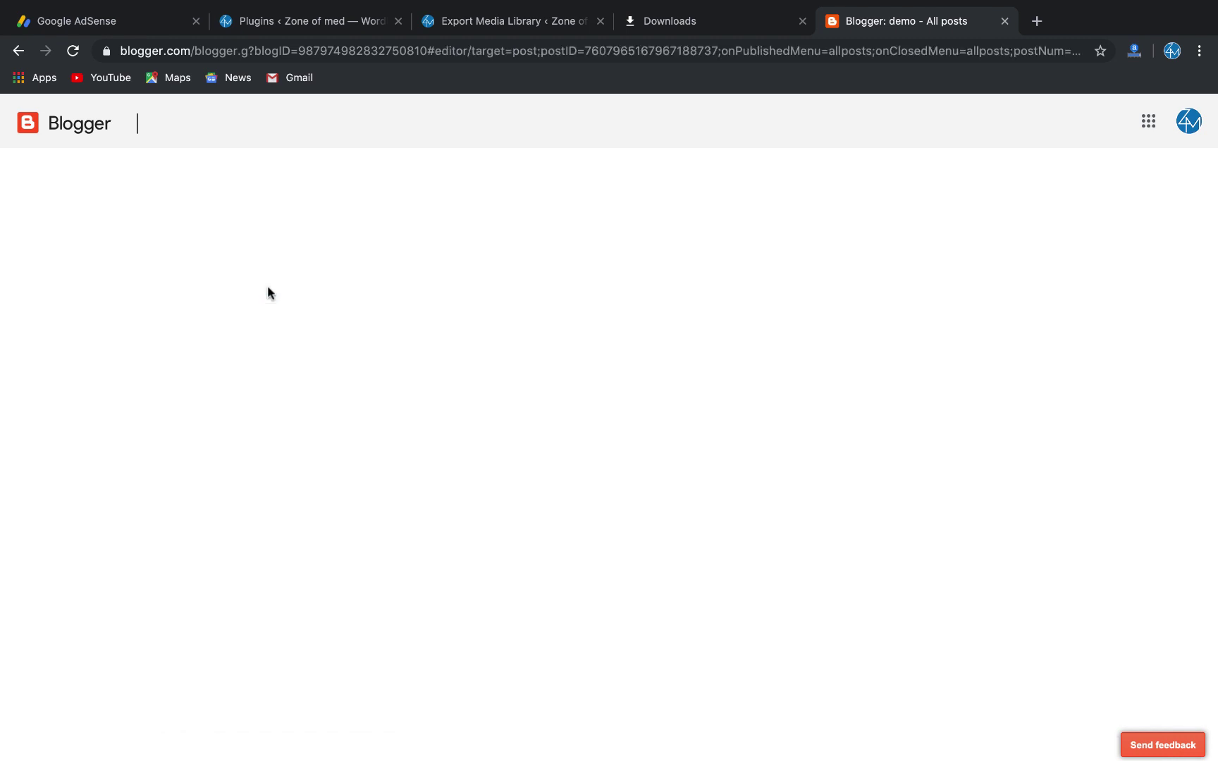
scroll(246, 311, down, 10)
scroll(245, 311, down, 15)
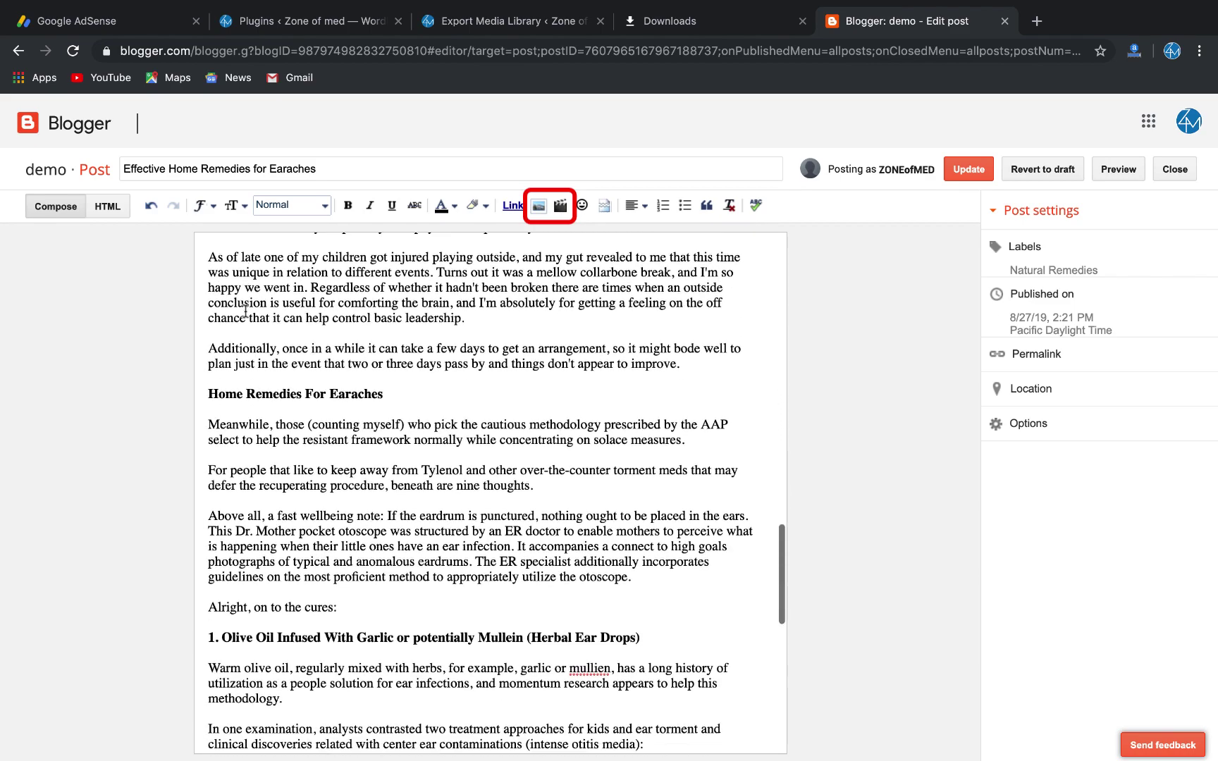
scroll(245, 311, up, 1)
scroll(245, 311, down, 5)
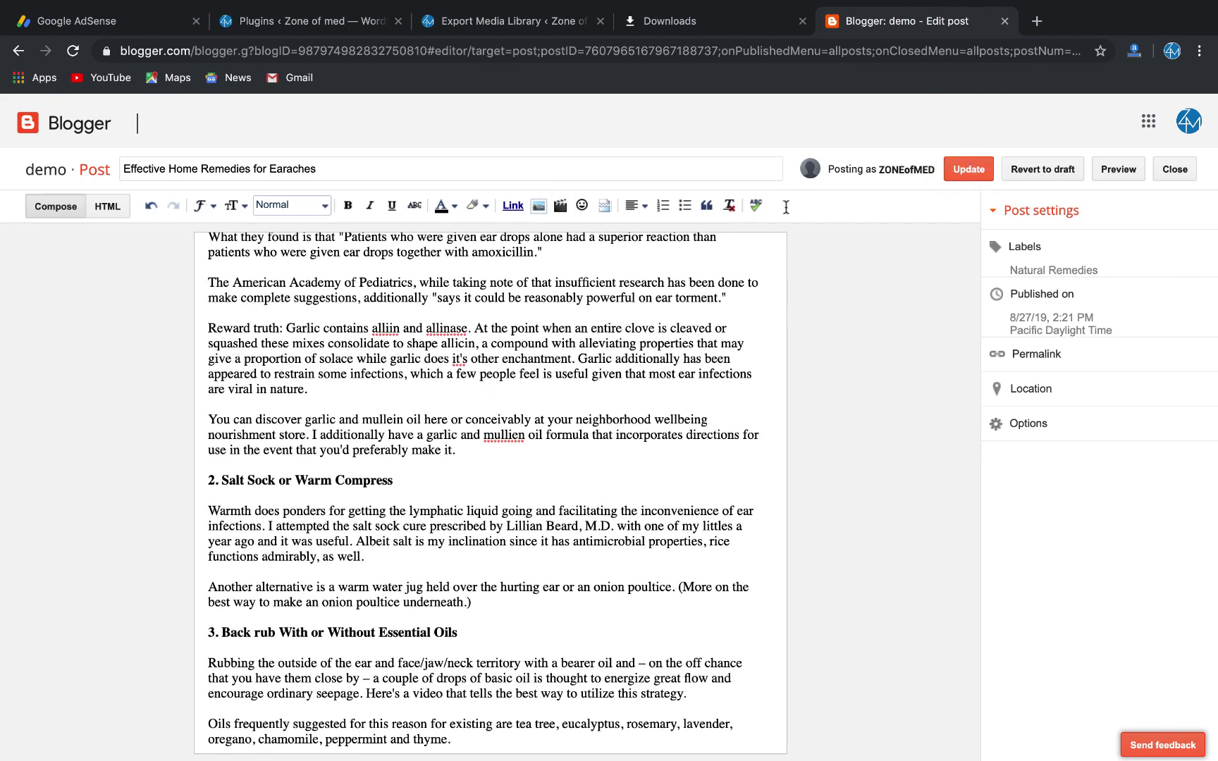
scroll(575, 389, up, 20)
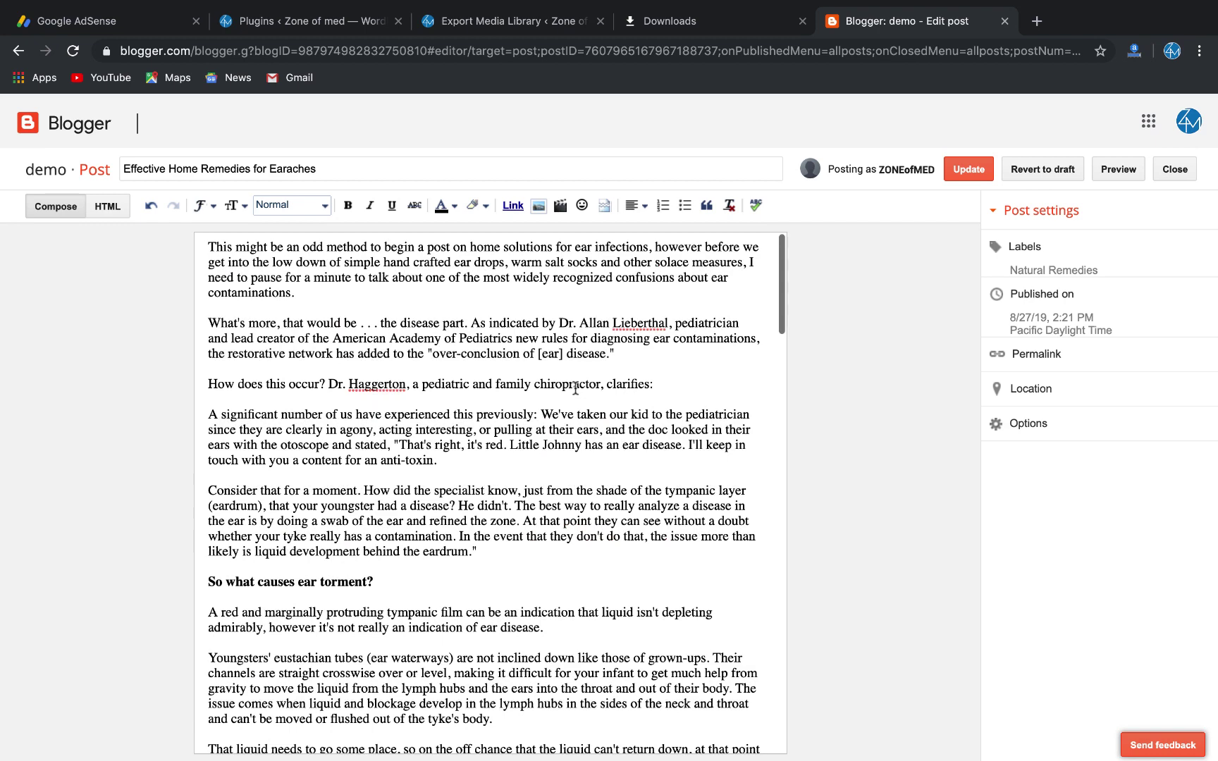
click(1172, 171)
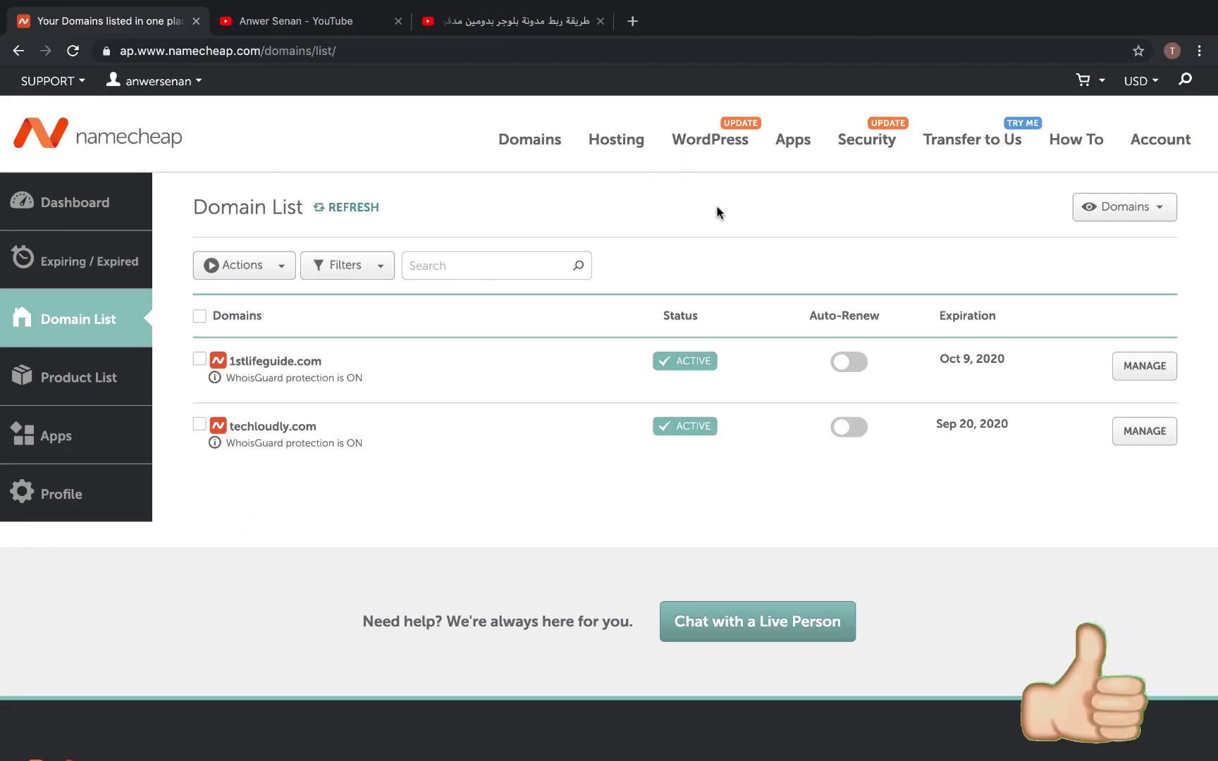
- Set the nameservers of the techloudly.com domain in Namecheap to Namecheap BasicDNS
click(1111, 434)
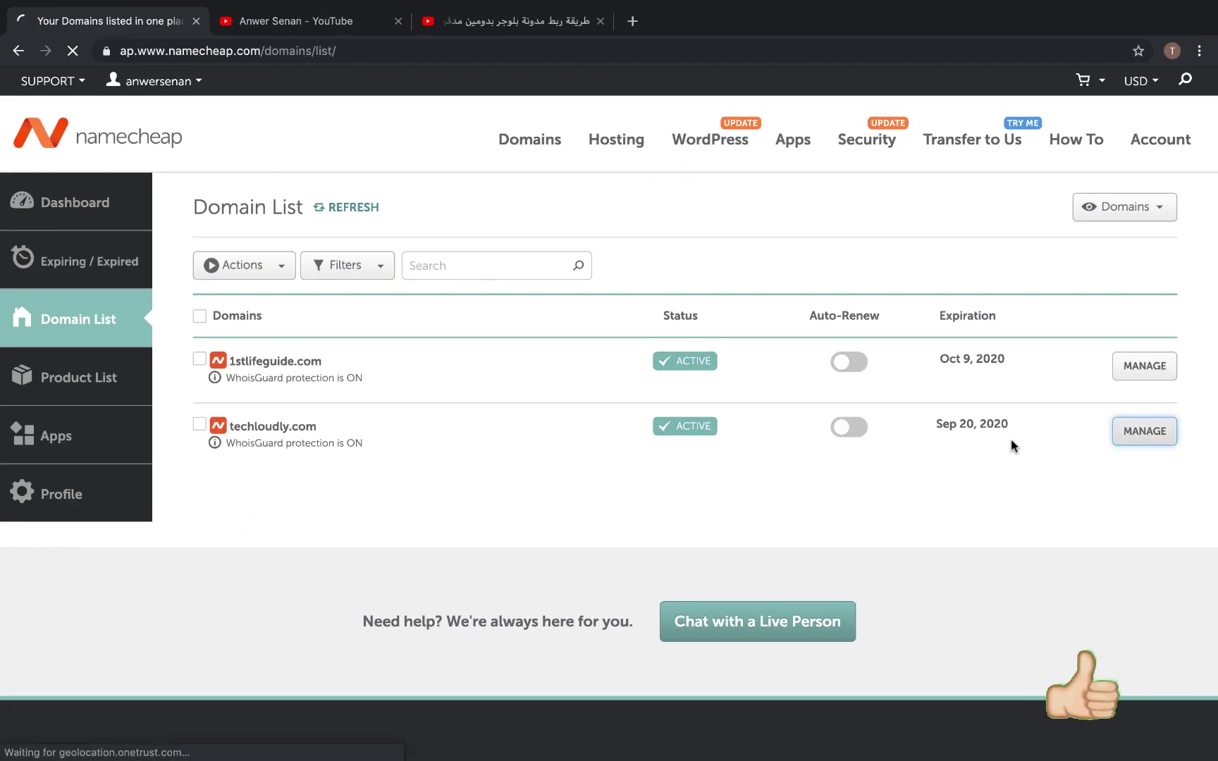
scroll(1004, 441, down, 3)
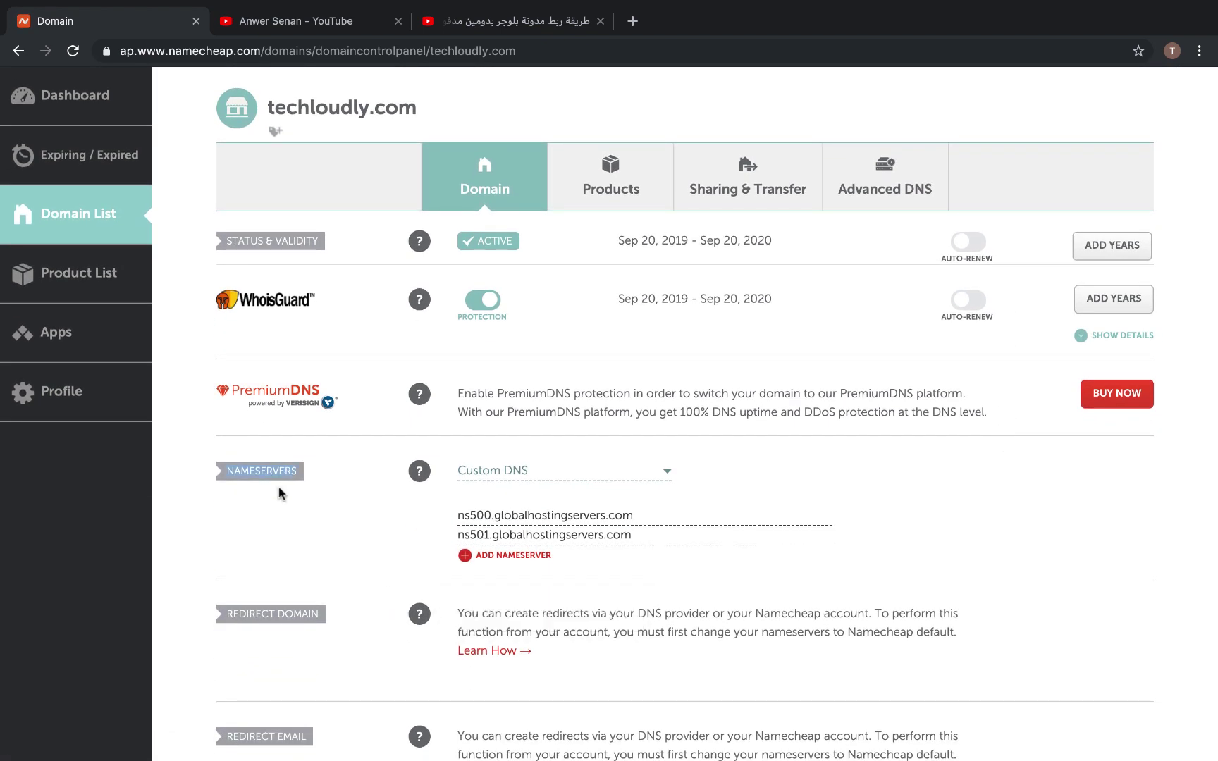
click(542, 475)
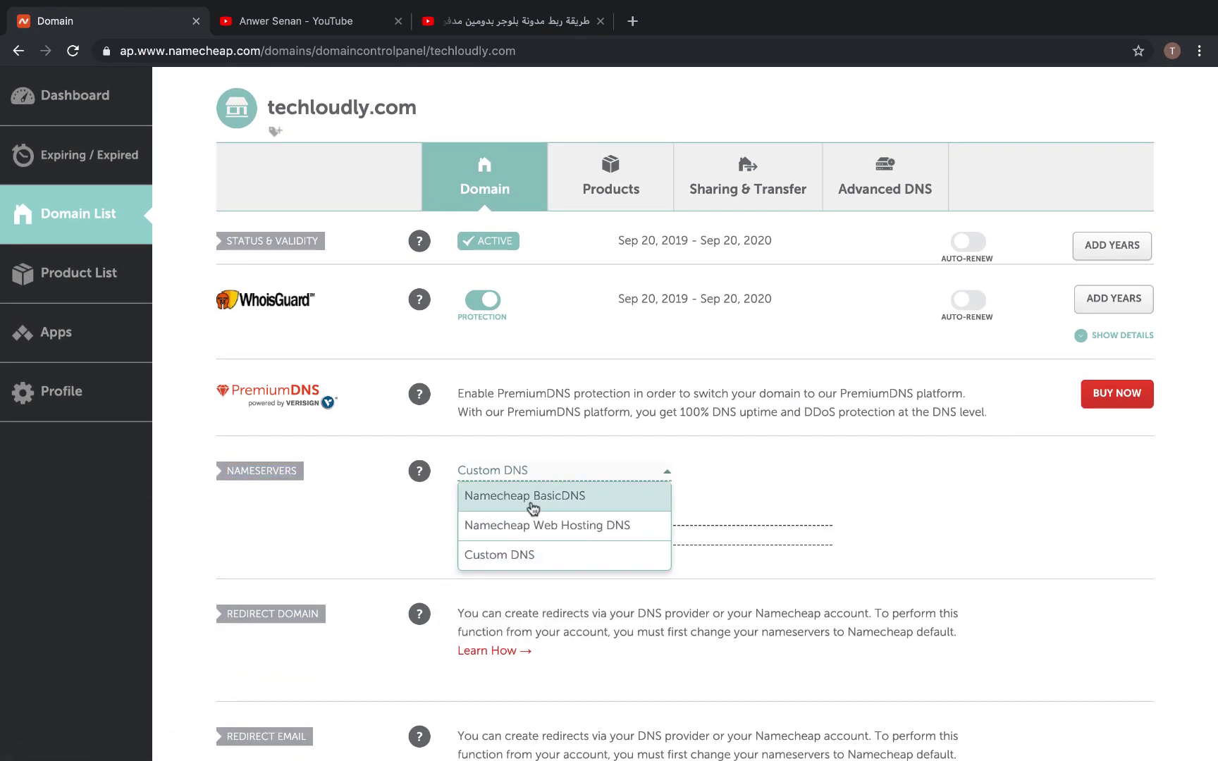
click(555, 501)
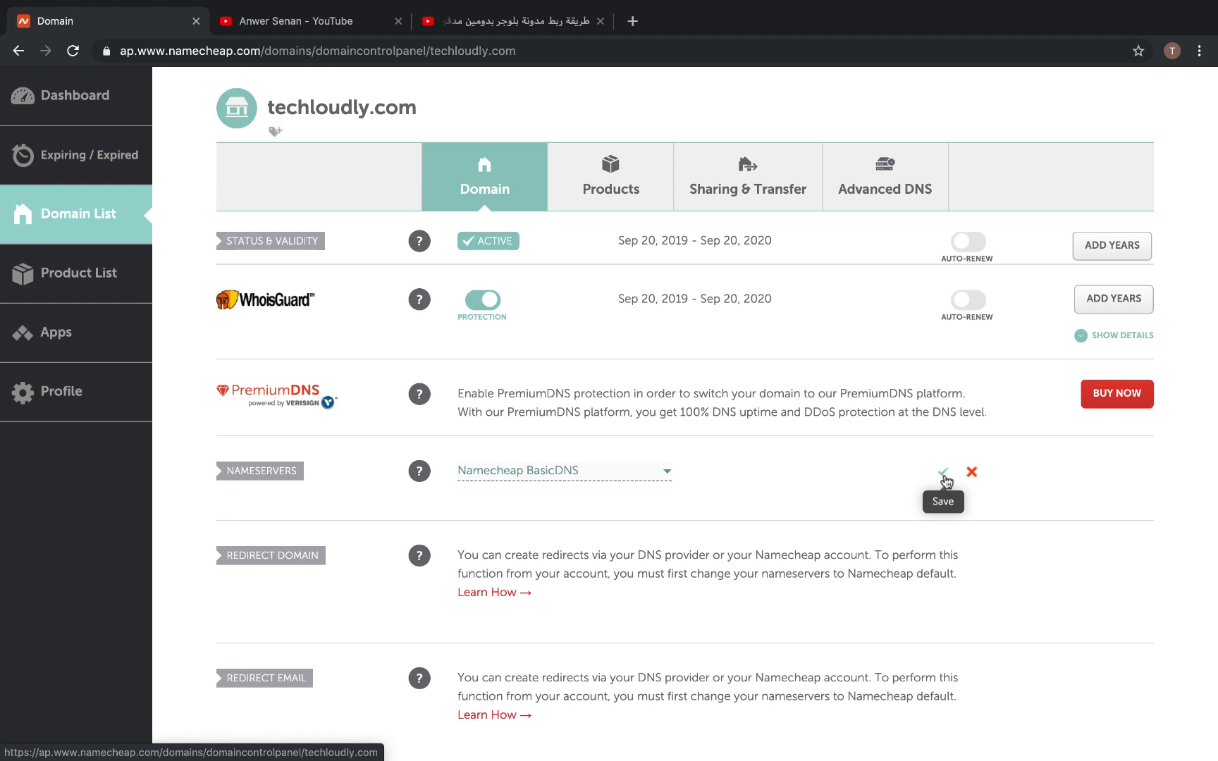
- Find the YouTube channel's tutorial on linking a Blogger blog to a paid domain, watch its DNS settings part and pause it
click(358, 32)
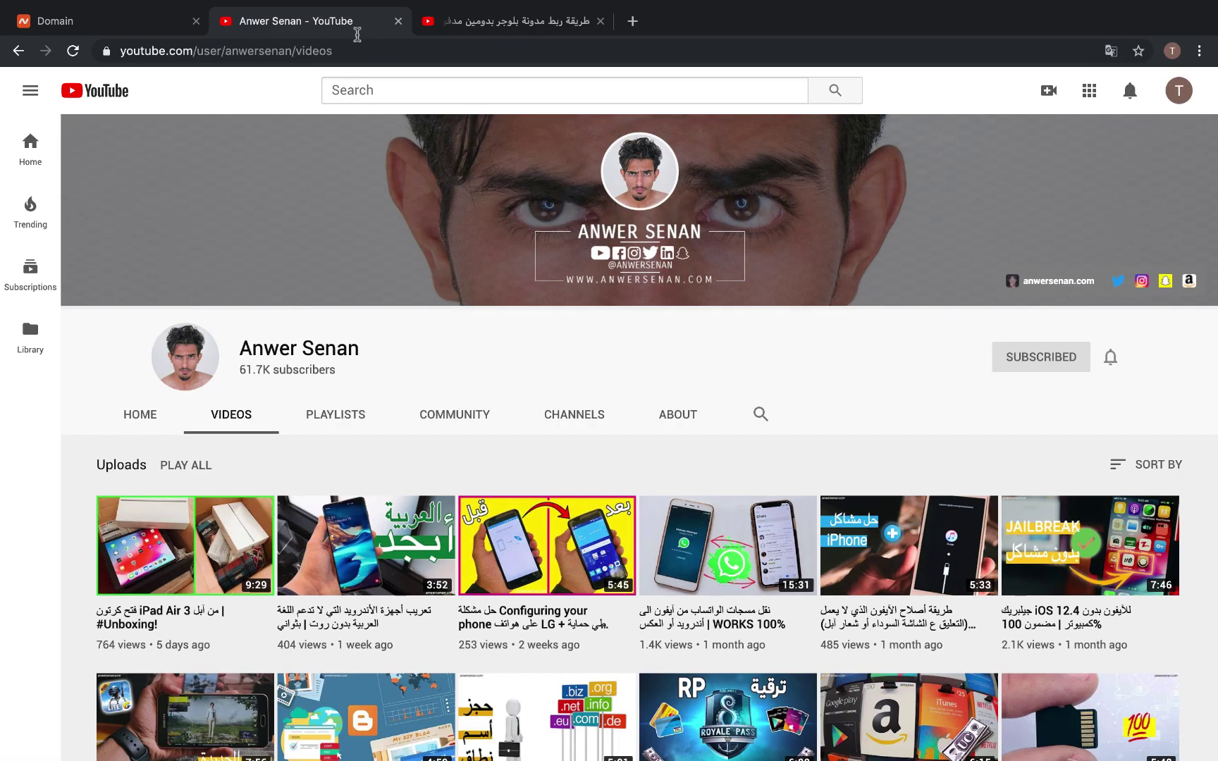
scroll(623, 336, down, 3)
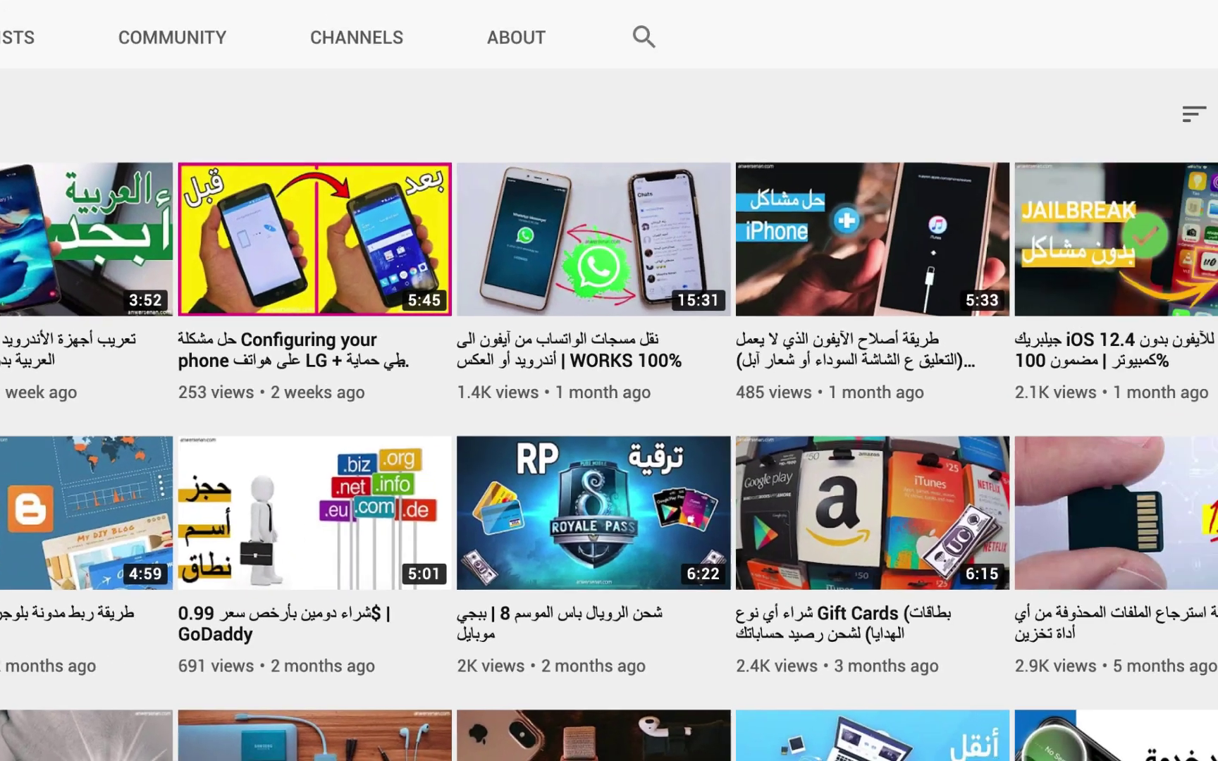
click(355, 455)
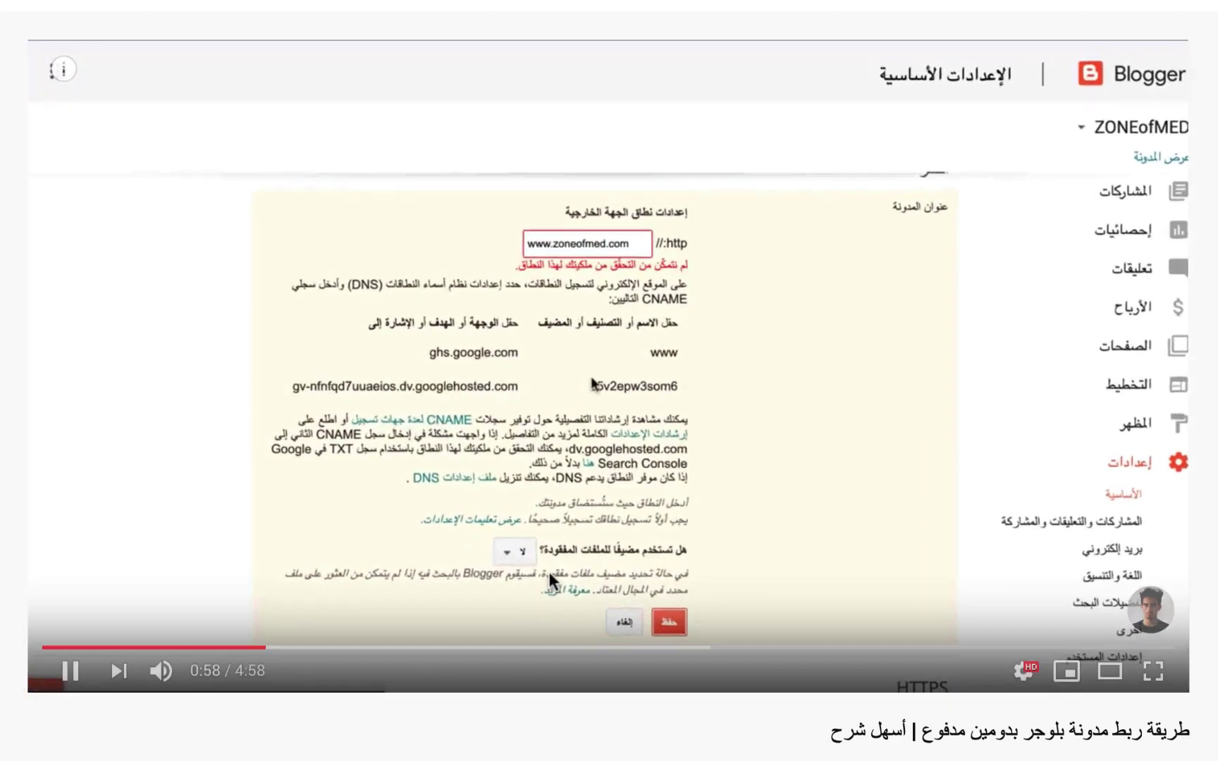
click(387, 421)
key(Escape)
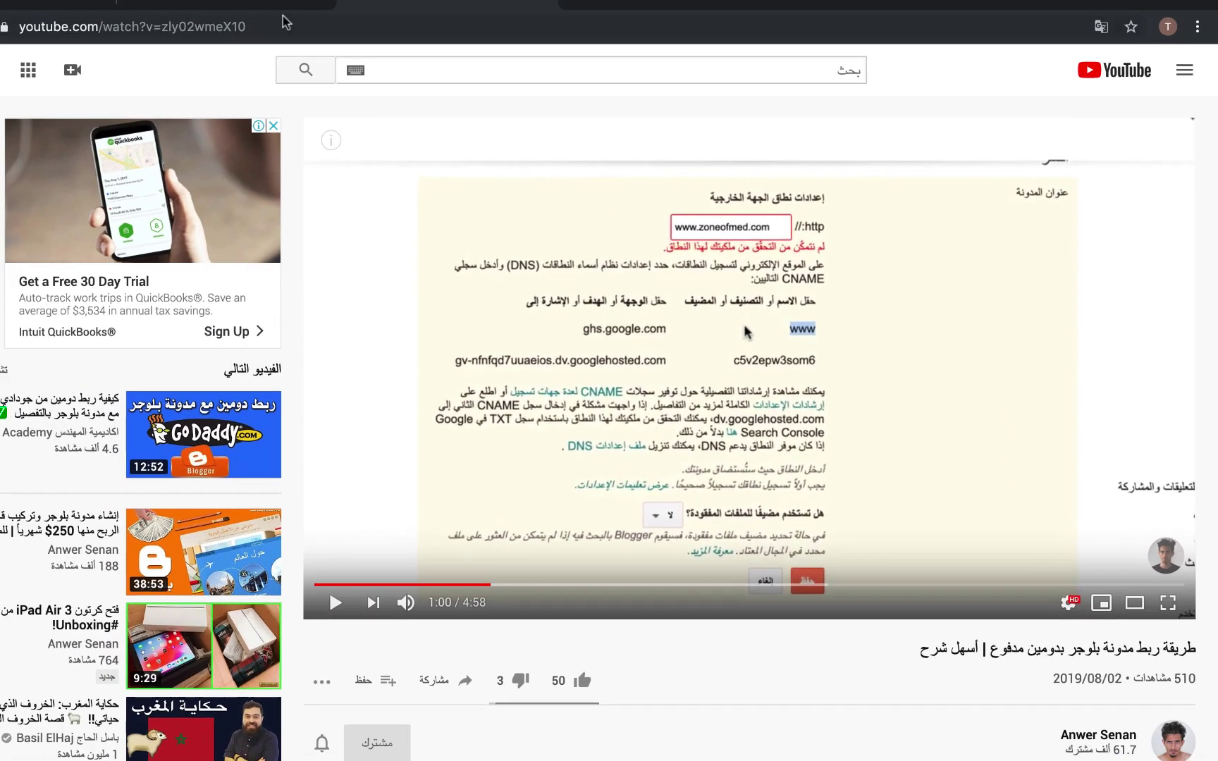
- Open the channel's 38:53 tutorial on creating a Blogger blog, decline the YouTube Premium trial and skip to about 4:56
key(ctrl+shift+Tab)
scroll(721, 542, down, 20)
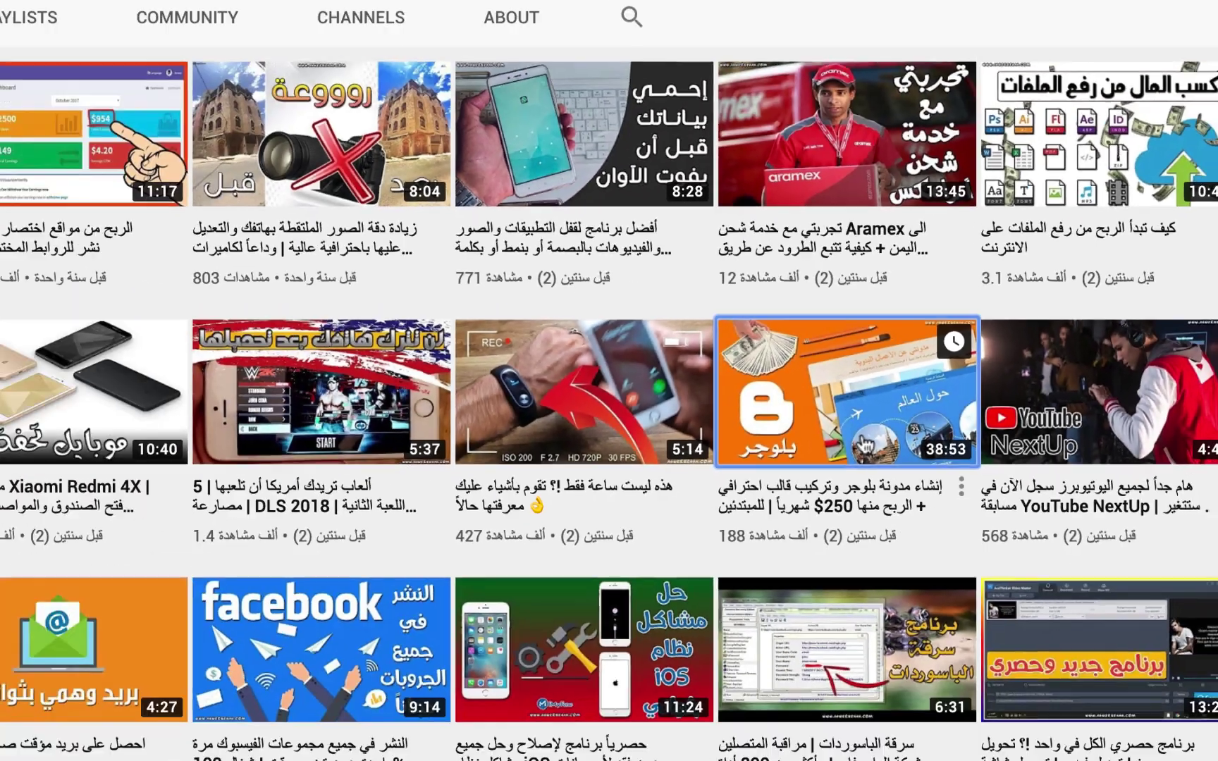
click(655, 281)
click(781, 578)
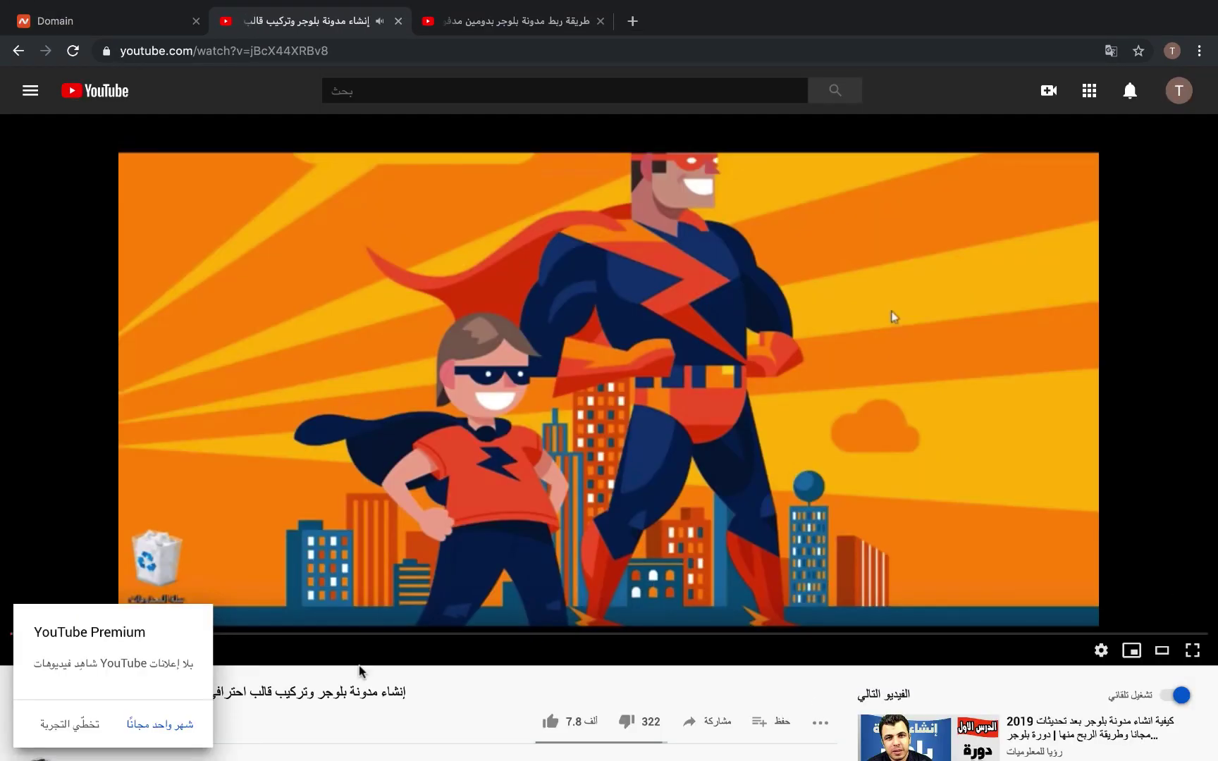
click(88, 727)
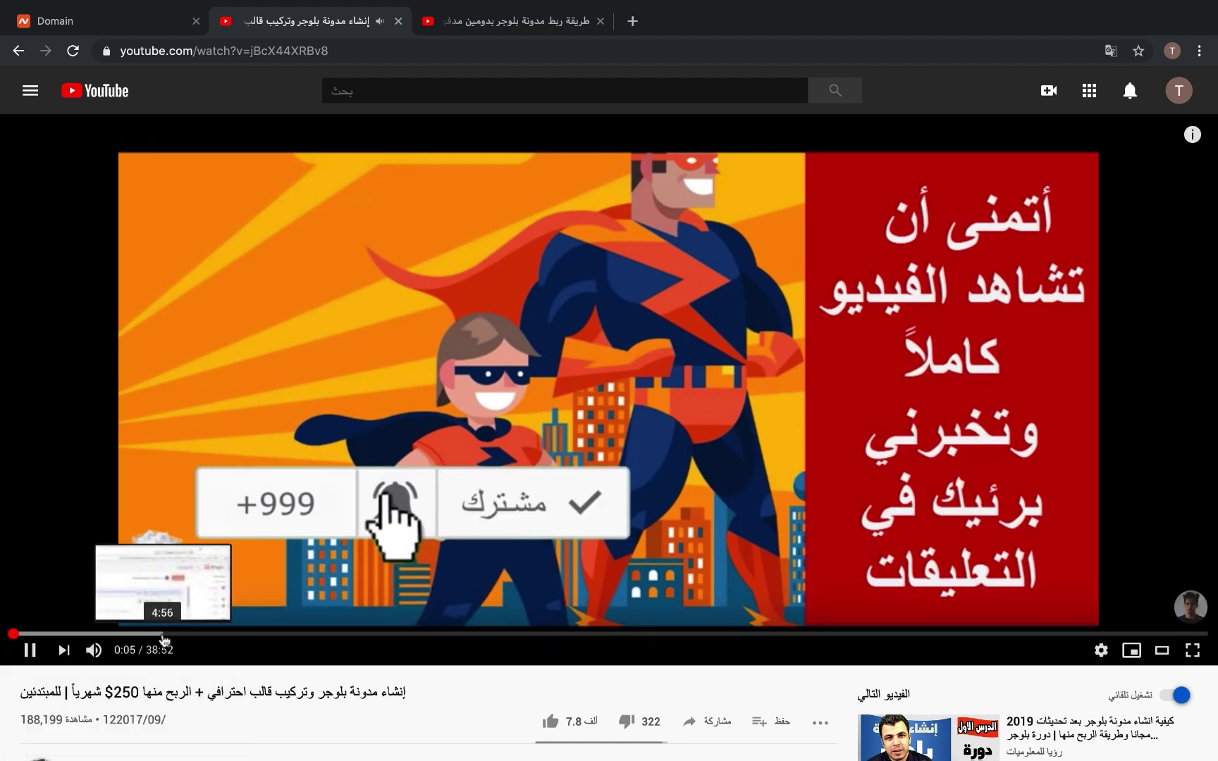
click(163, 634)
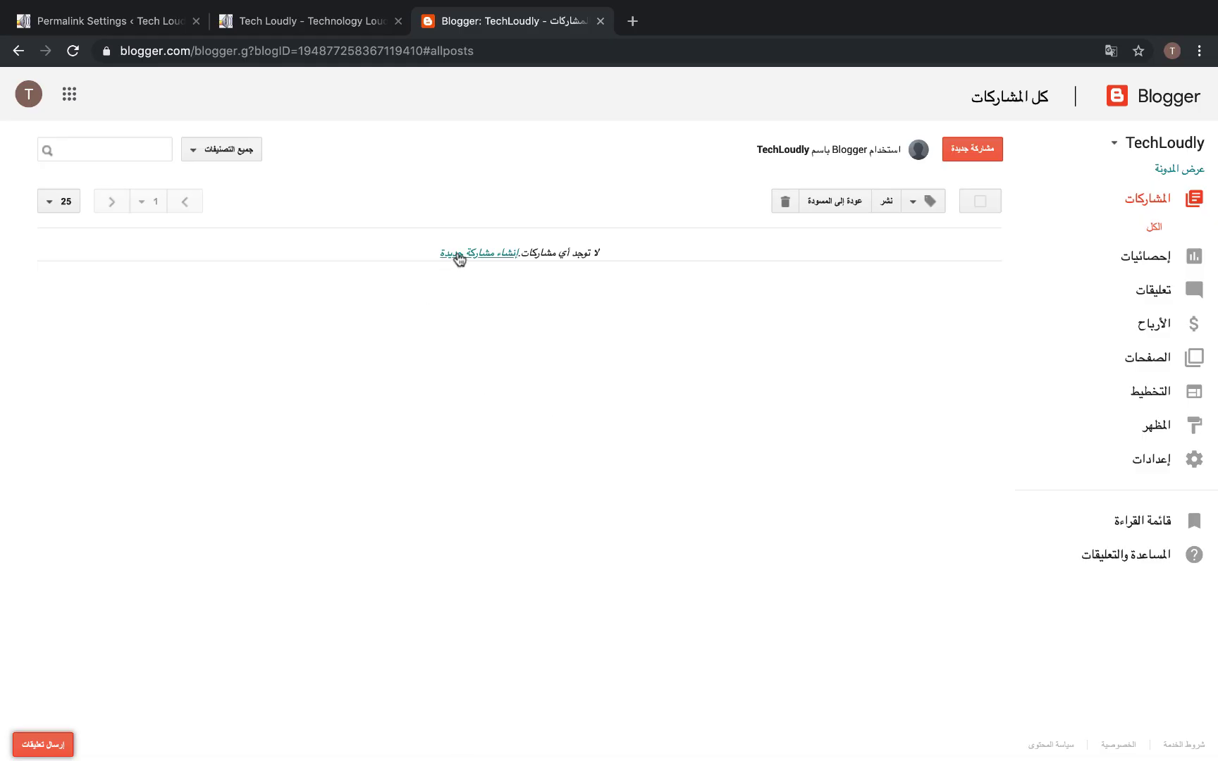
- Create a blank untitled post in Blogger, show its permalink setting, publish it and view the published post
click(456, 253)
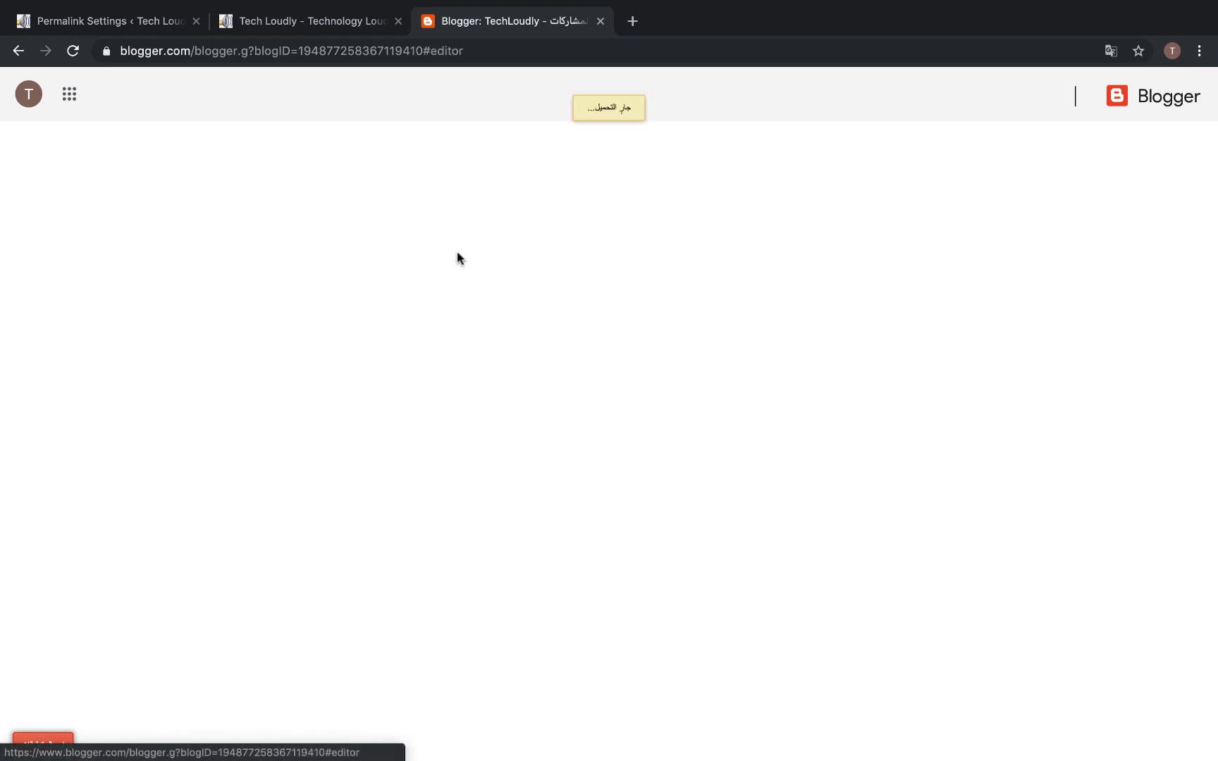
click(201, 295)
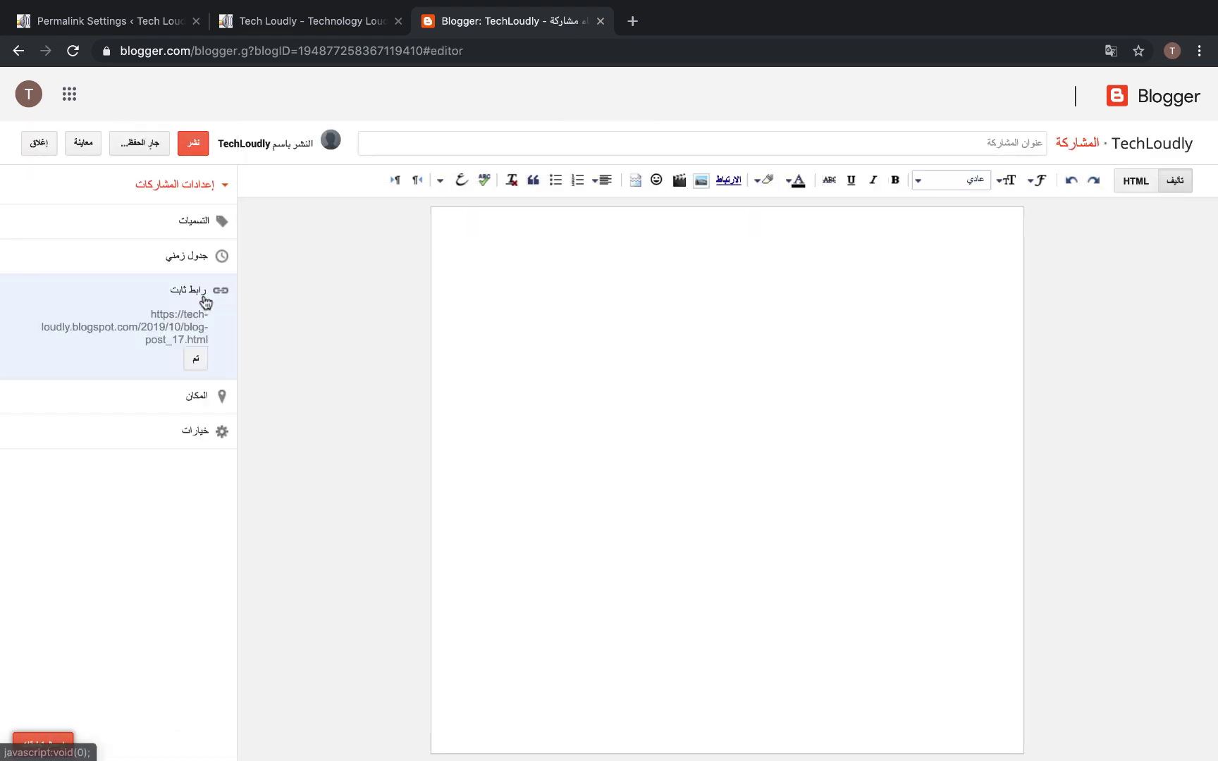
click(194, 149)
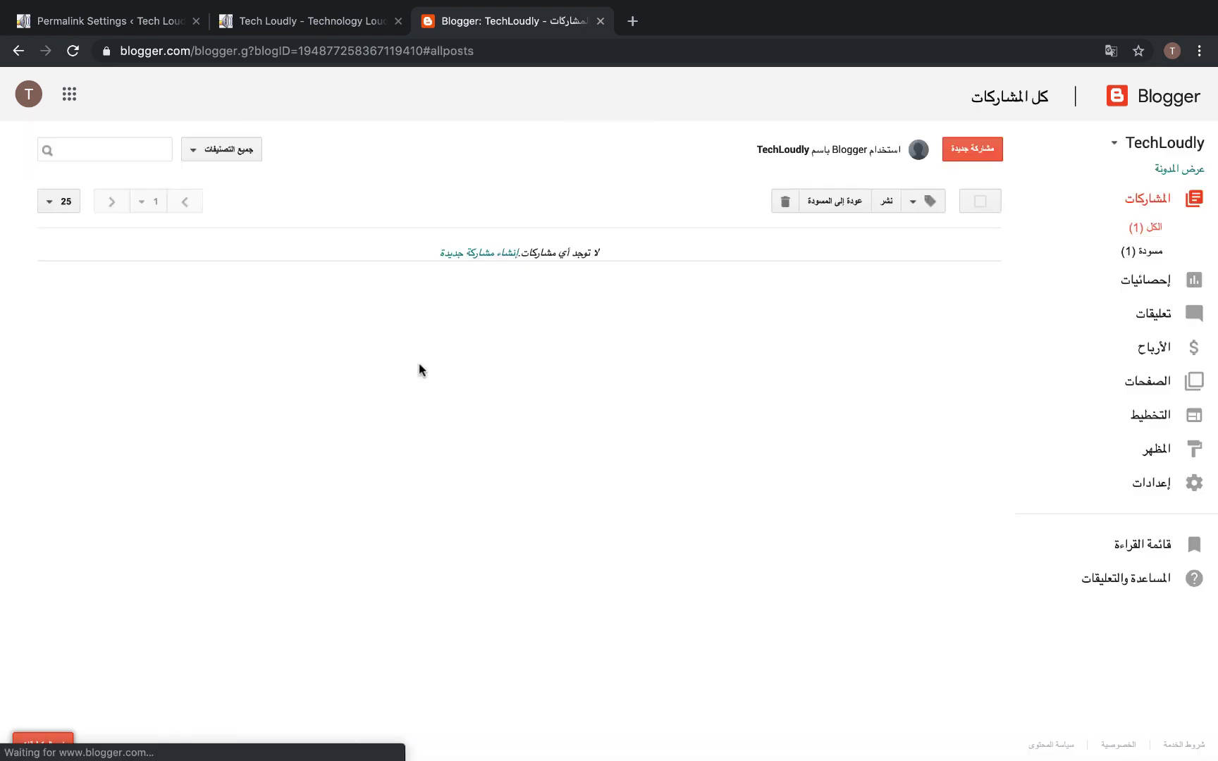
mouse_move(879, 267)
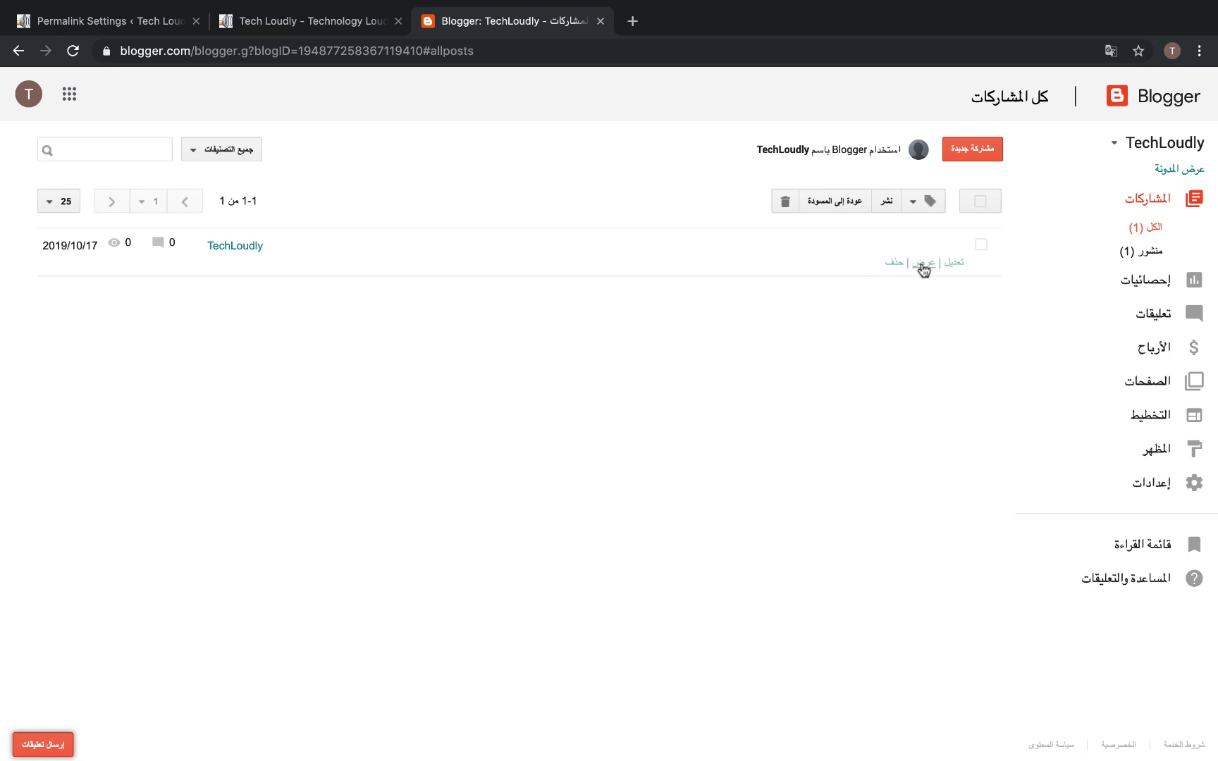
click(923, 266)
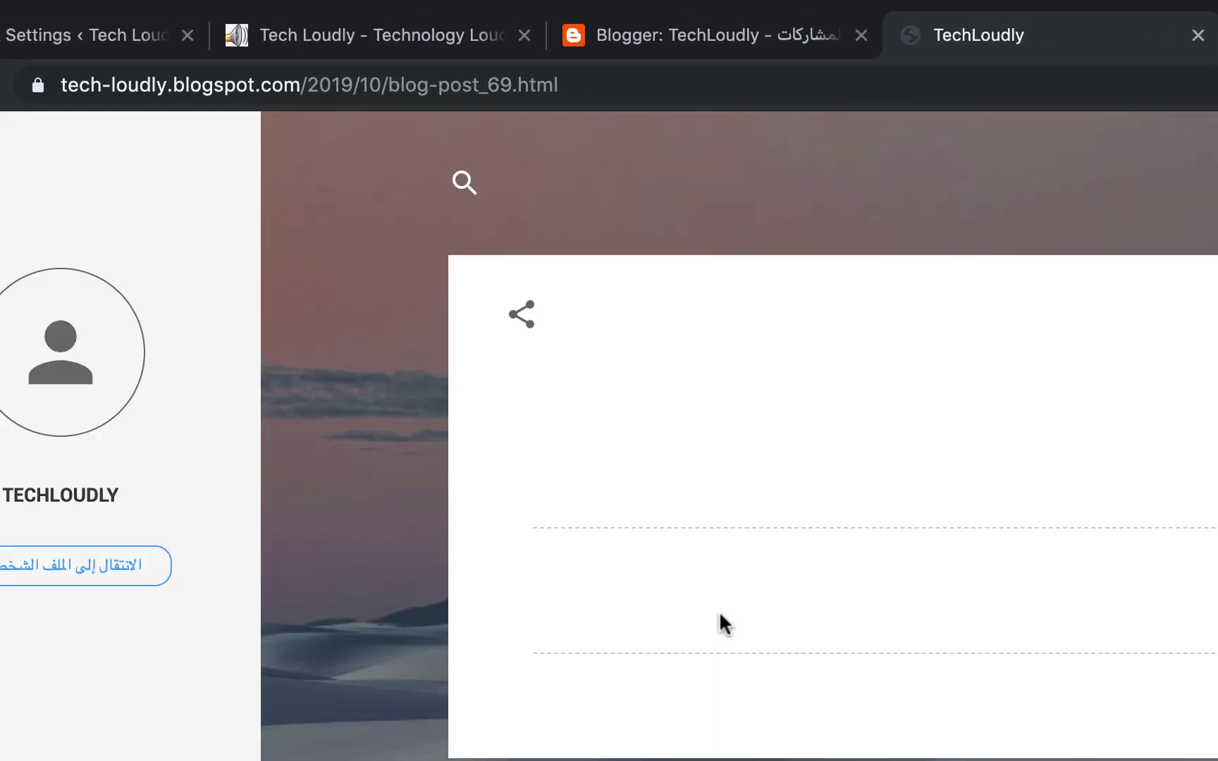
- Examine the published Blogger post's URL part by part: domain, year, month, post slug and html extension
drag(301, 84, 42, 82)
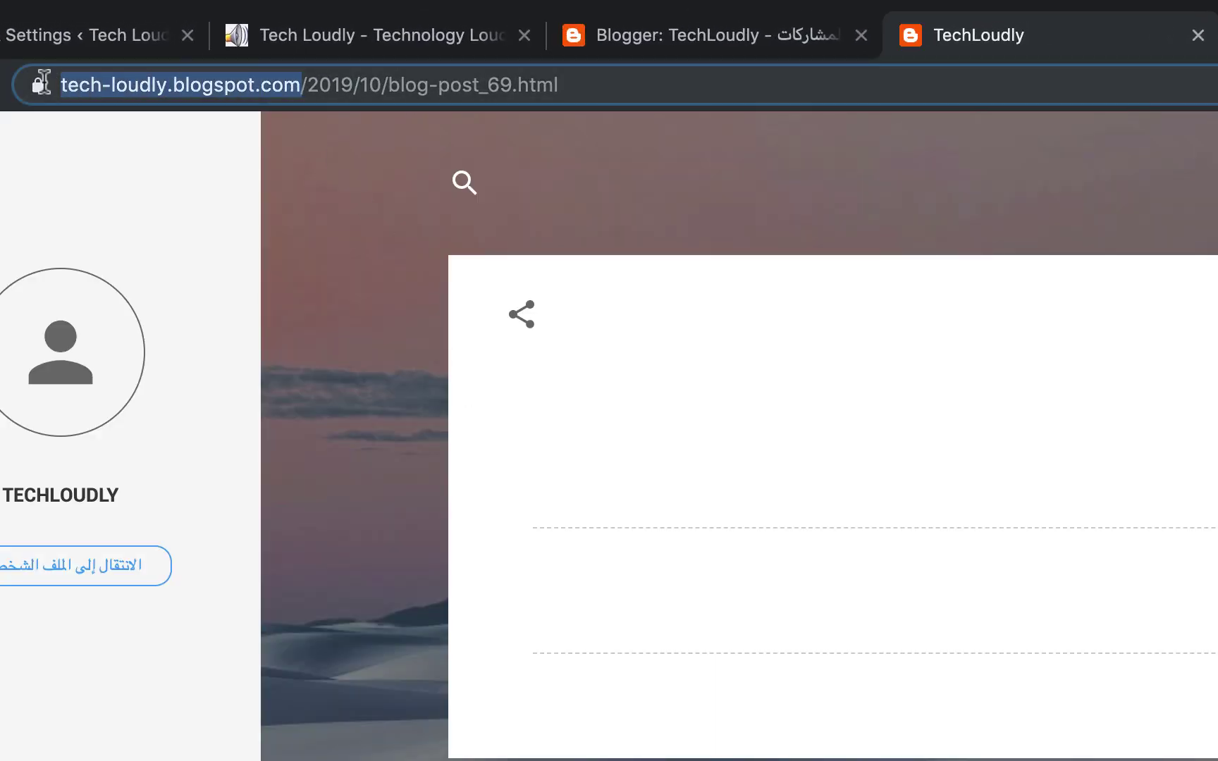
double_click(415, 87)
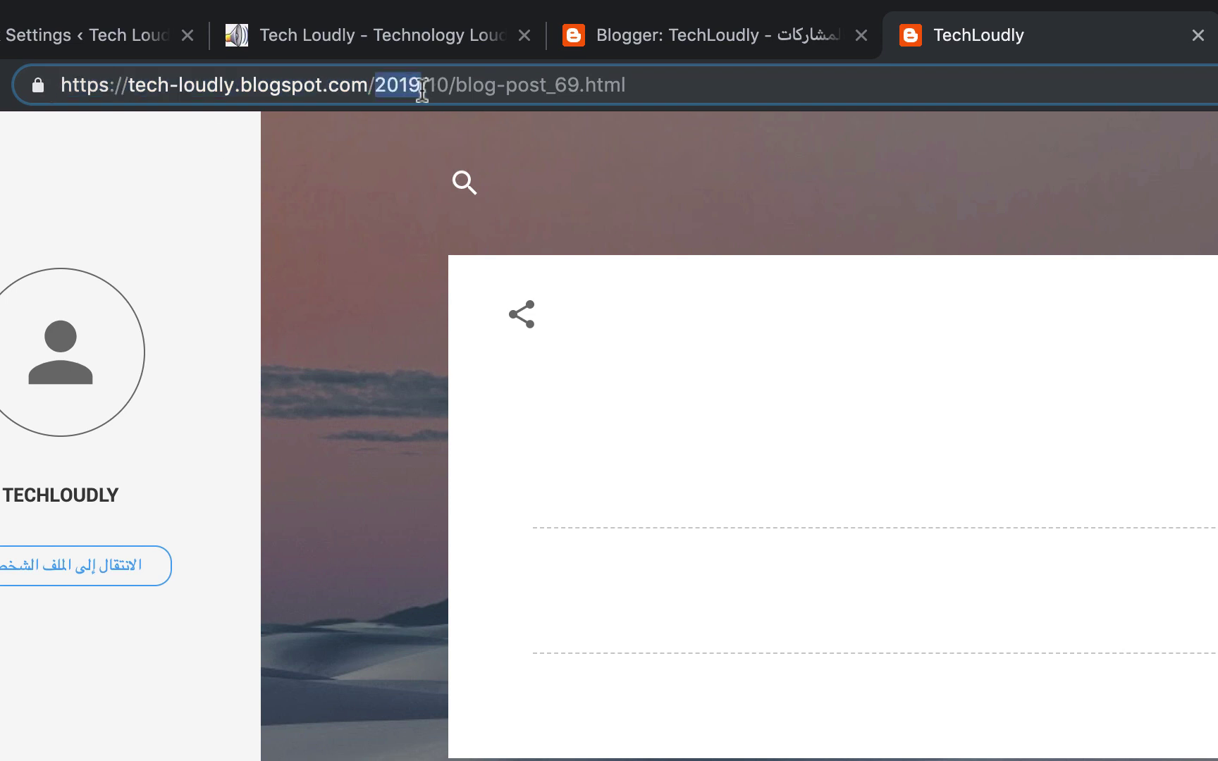
double_click(438, 86)
click(458, 86)
drag(458, 86, 576, 94)
double_click(614, 86)
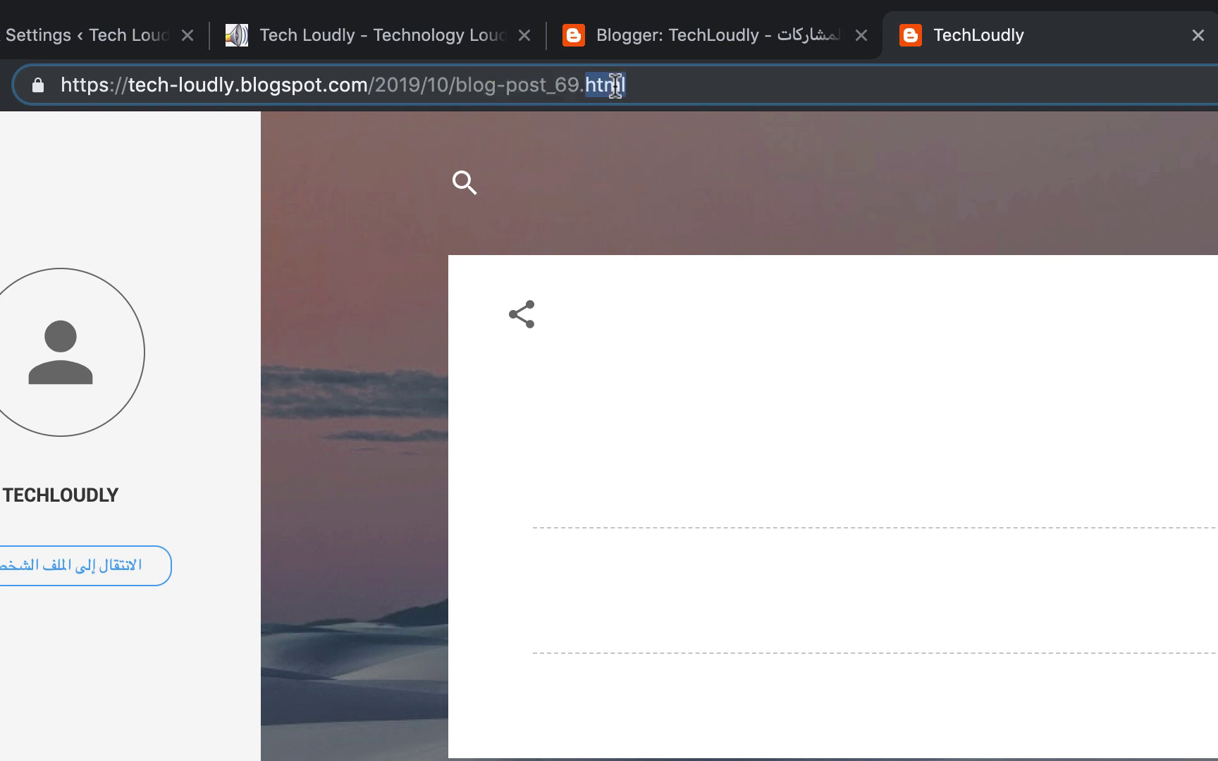
click(774, 135)
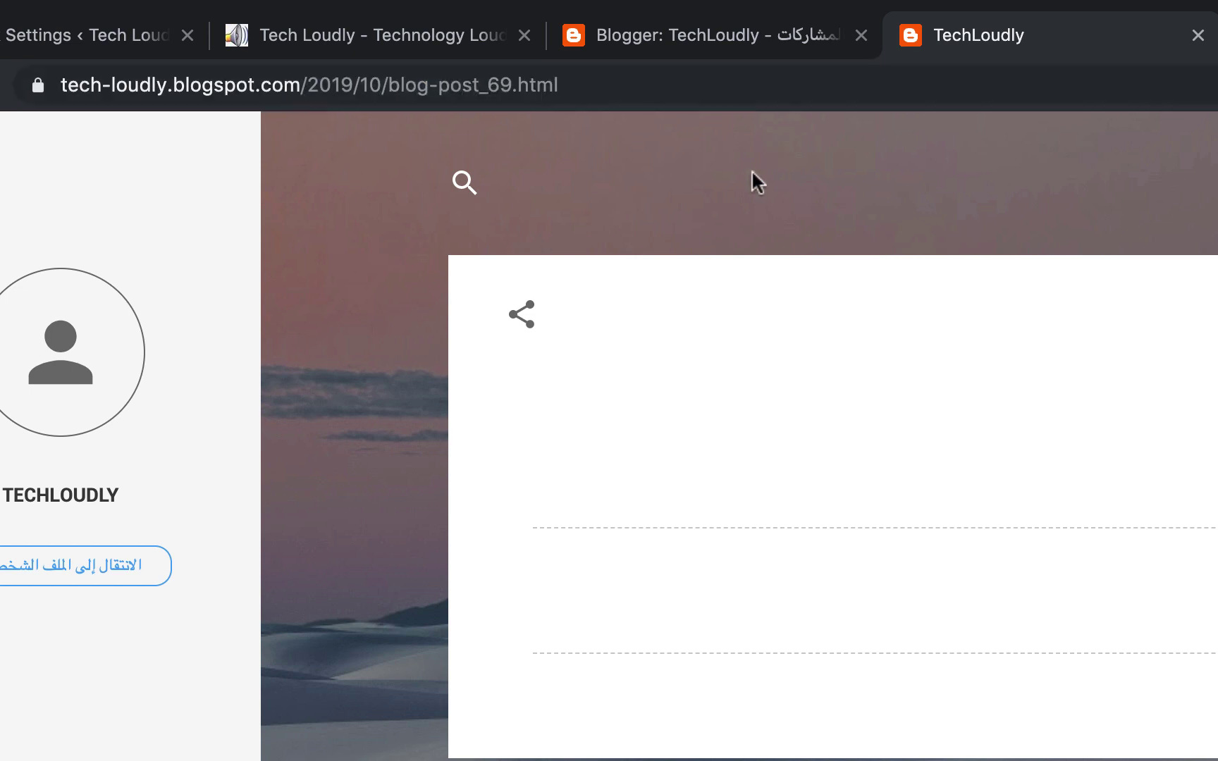
- Open the WordPress post "How to Make & Use Castor Oil Packs" and compare its domain and slug with the Blogger post's URL
click(424, 39)
drag(333, 85, 149, 87)
drag(339, 78, 664, 86)
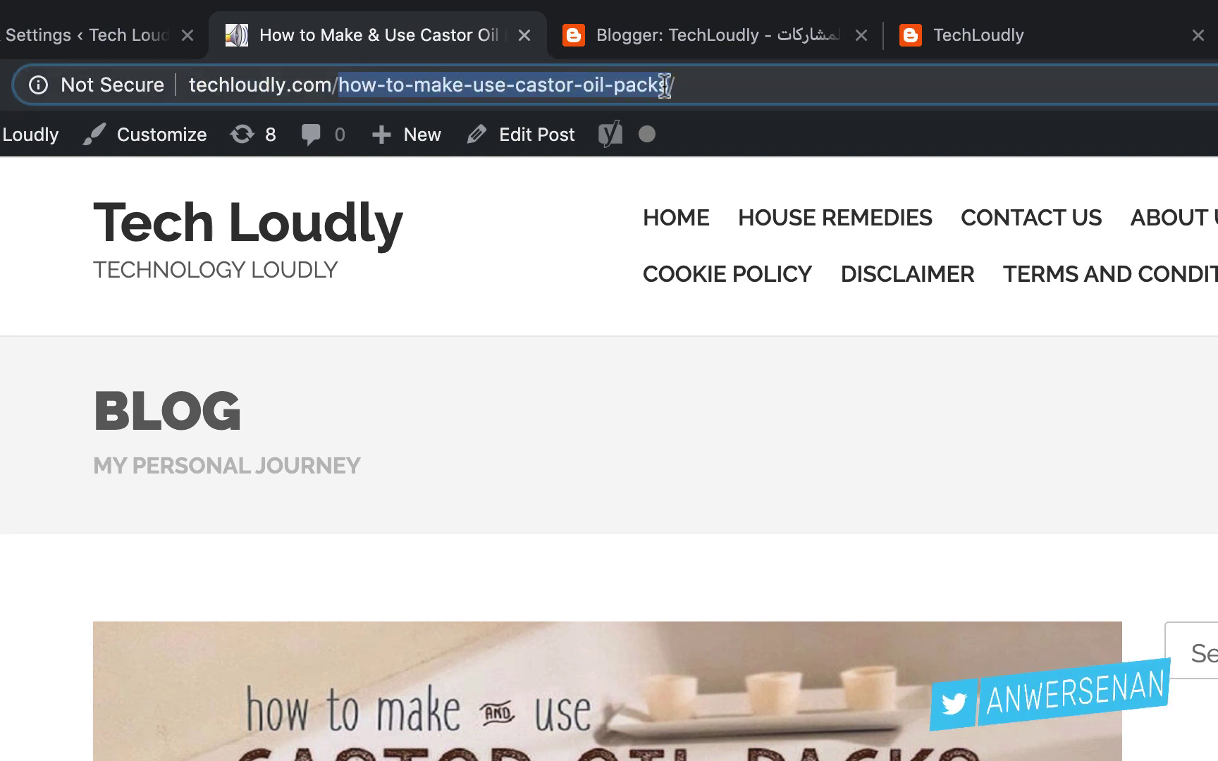
click(555, 566)
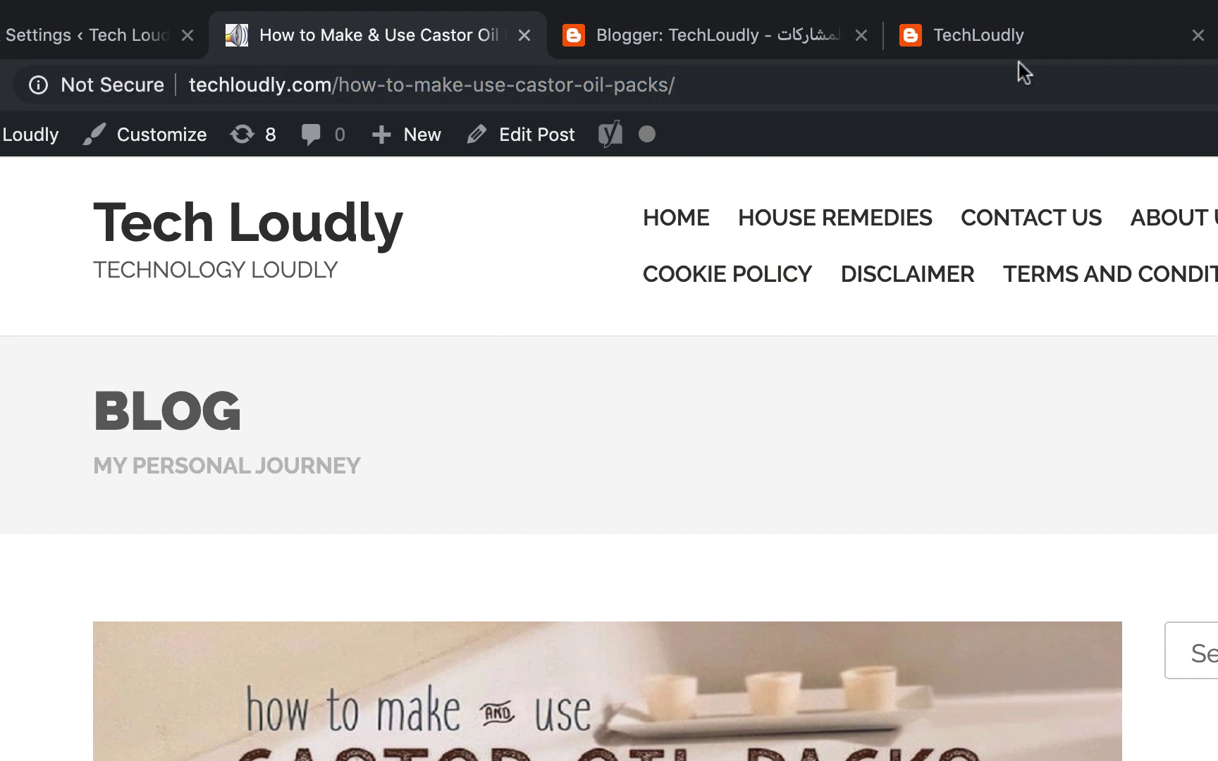
click(962, 45)
click(454, 43)
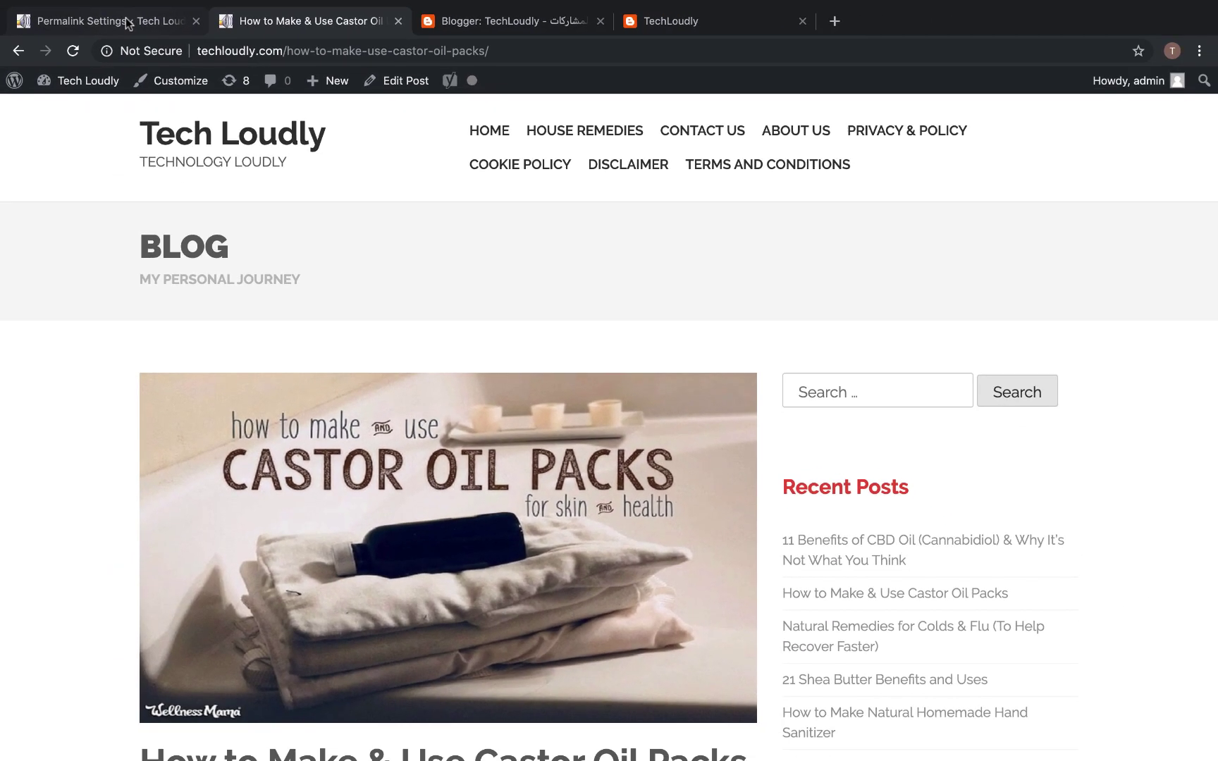
- Base the WordPress permalinks on Month and name, change the custom structure to /%year%/%monthnum%/%postname%.html and save it
click(128, 24)
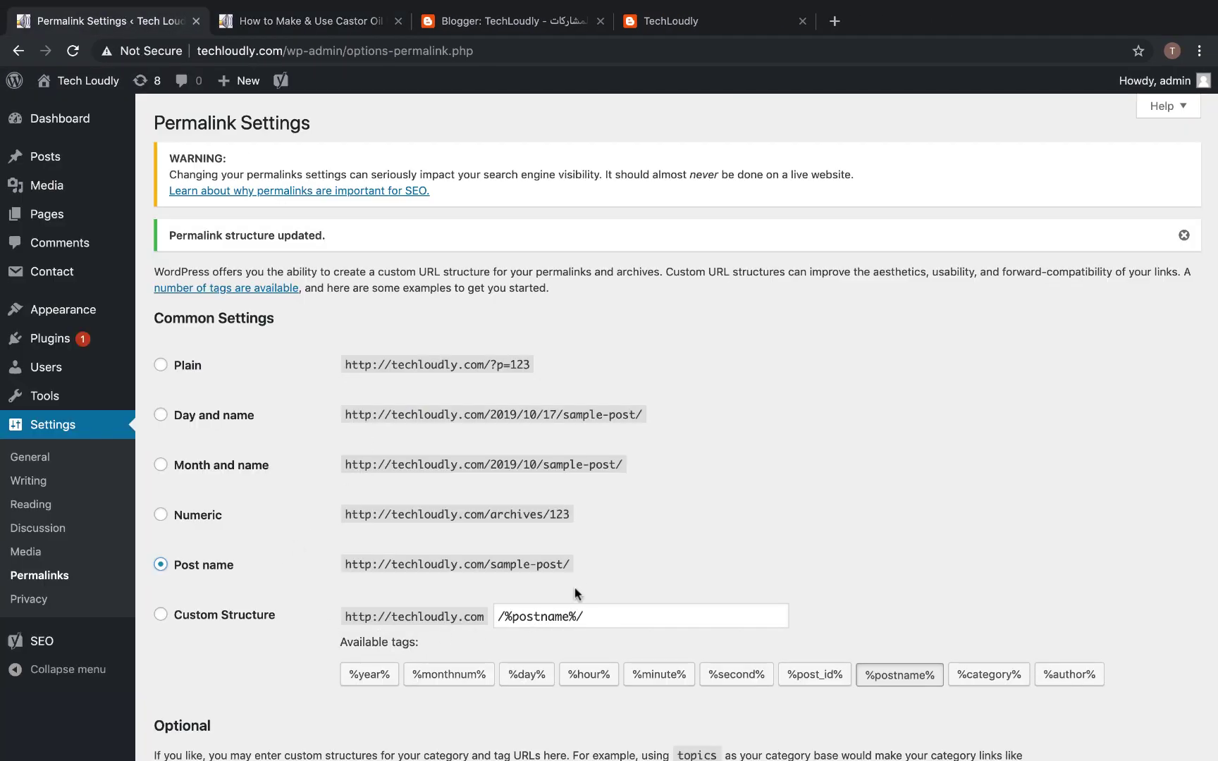
click(209, 465)
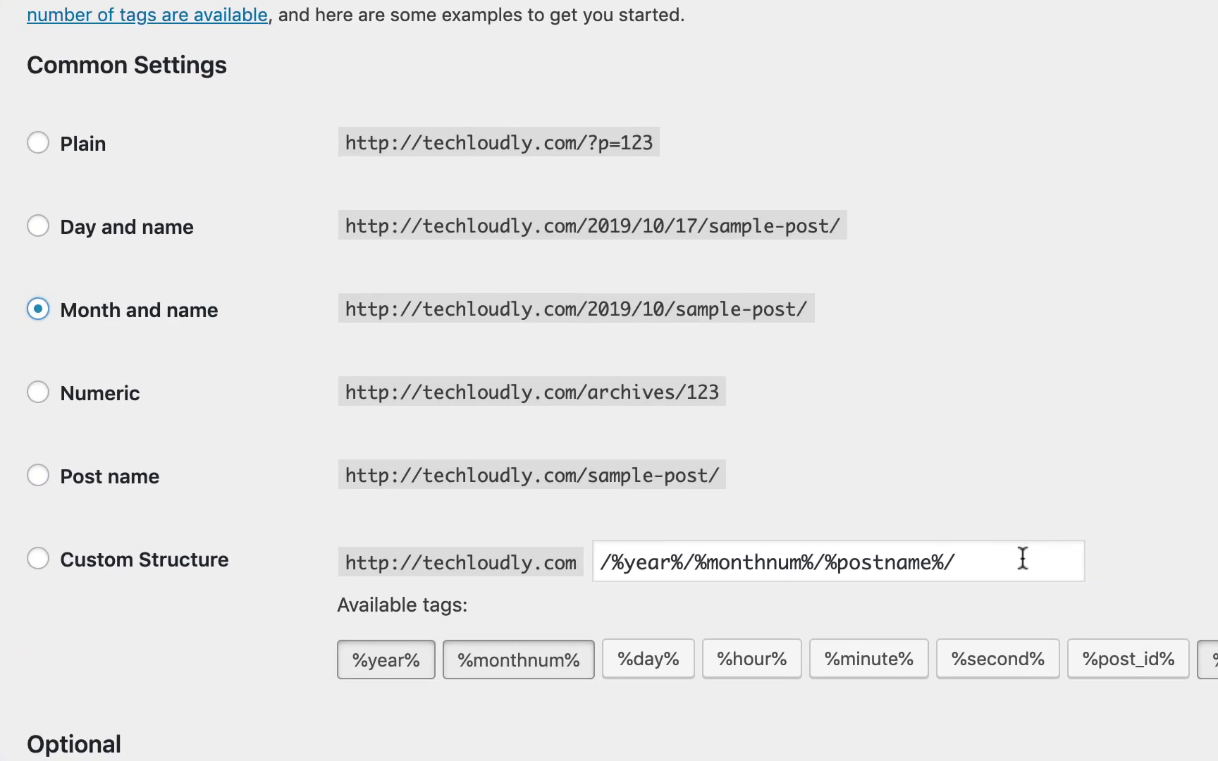
click(1022, 559)
key(BackSpace)
text(.htm)
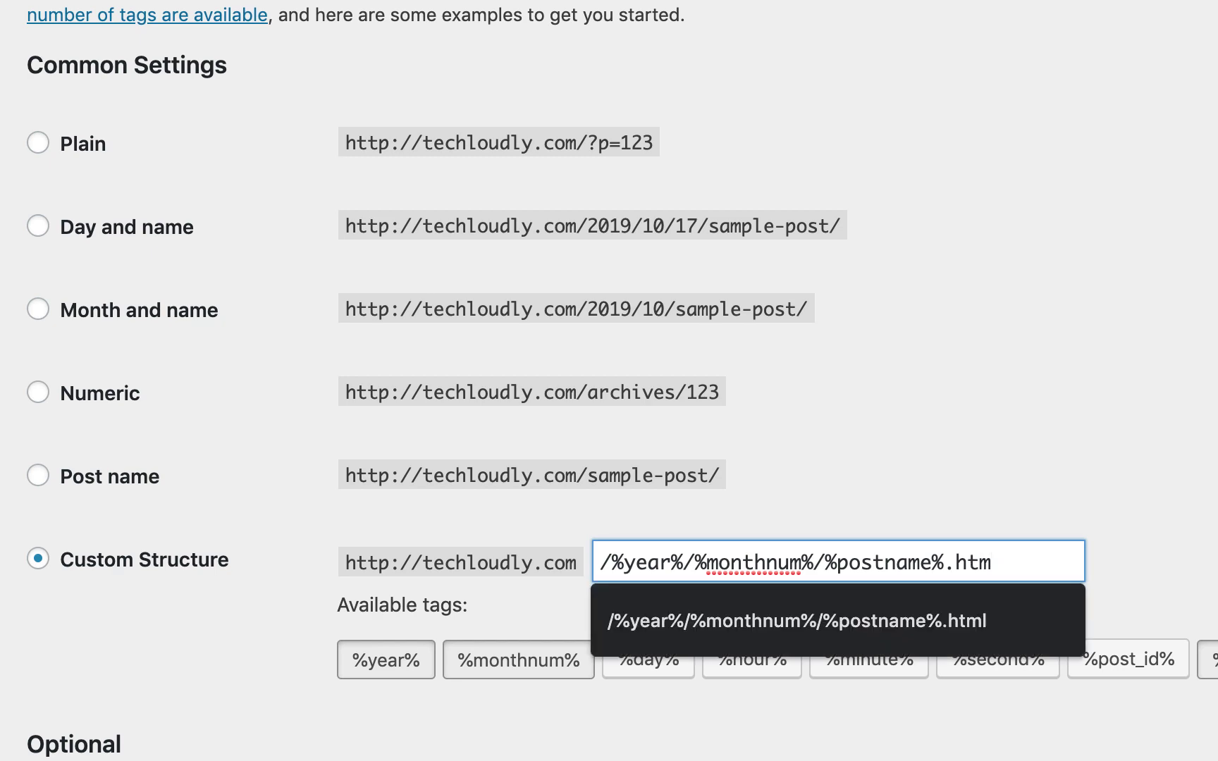
text(l)
key(Return)
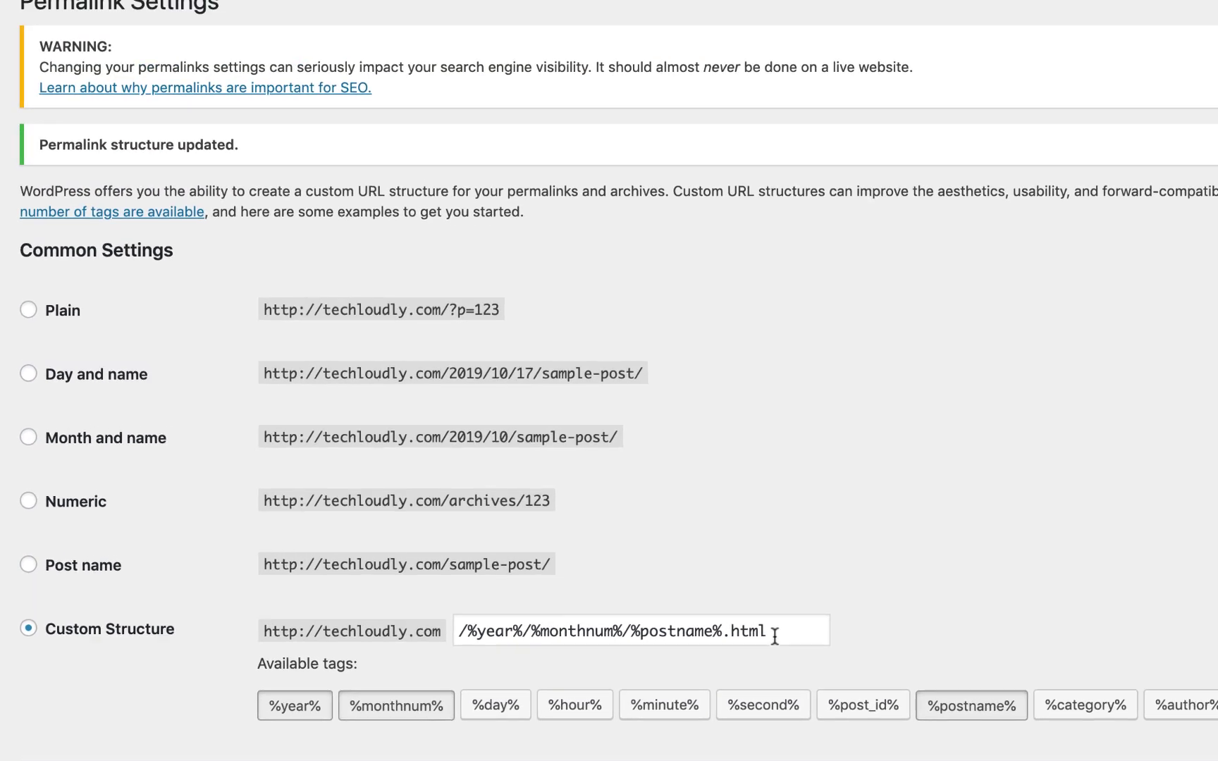
- Clear the custom permalink structure, rebuild it from the %year%, %monthnum% and %postname% tags ending in .html, and save the changes
triple_click(784, 638)
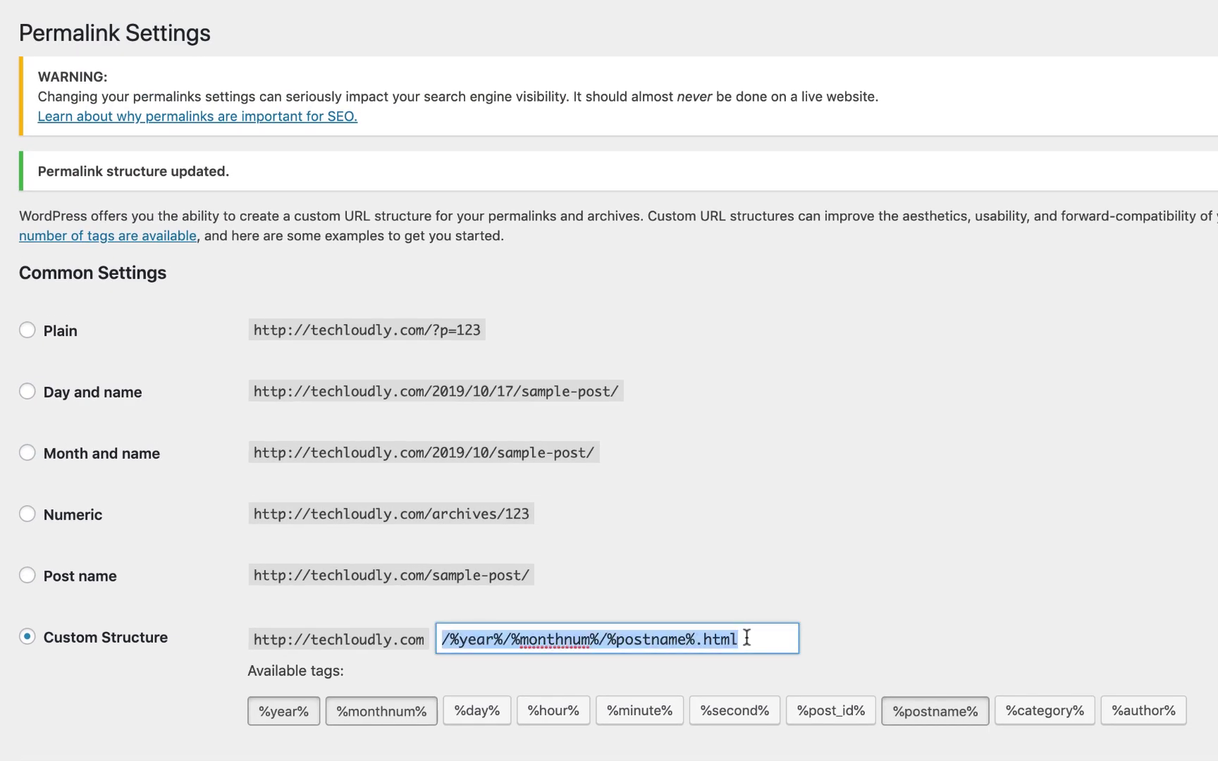
key(BackSpace)
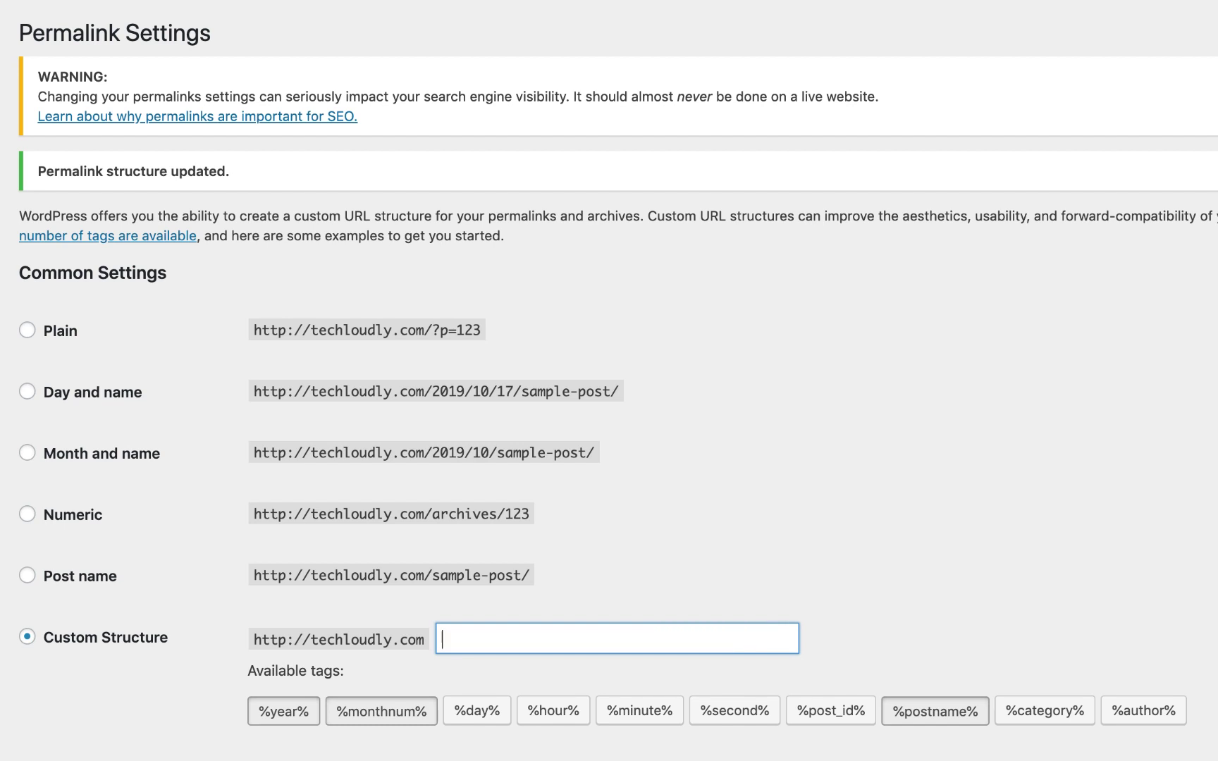
click(280, 713)
click(345, 712)
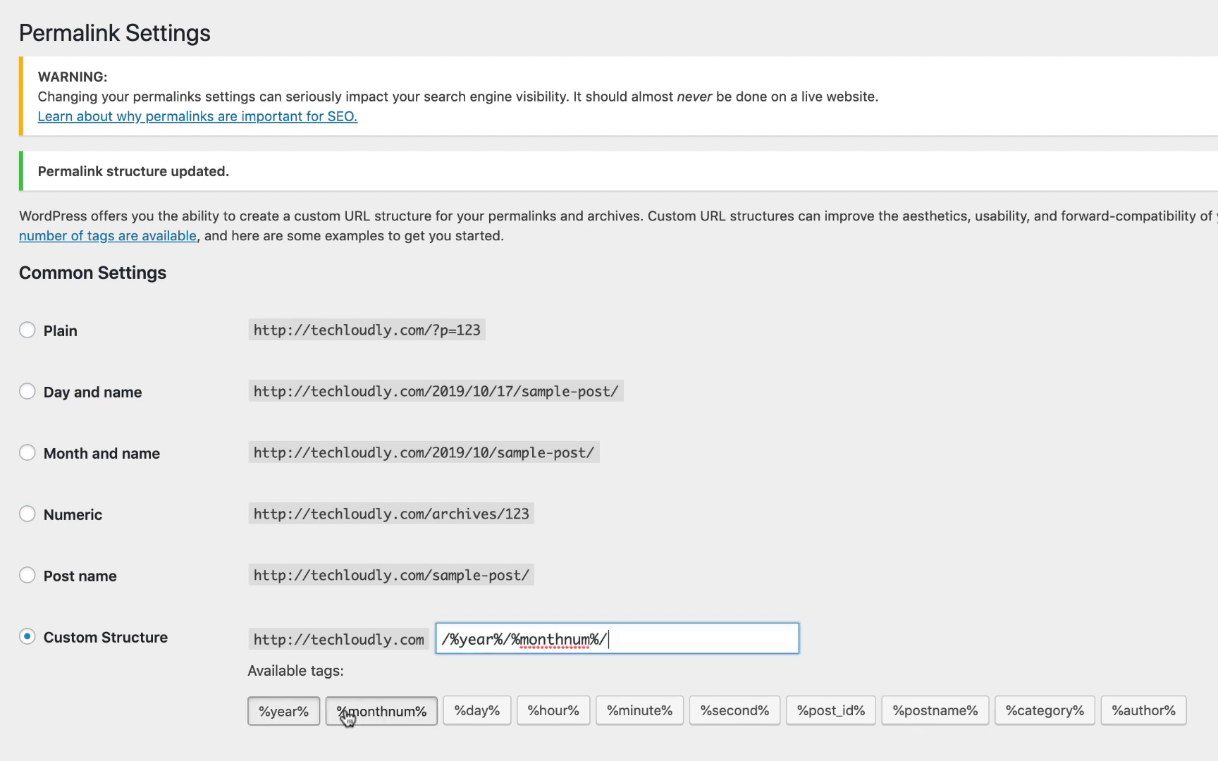
click(892, 713)
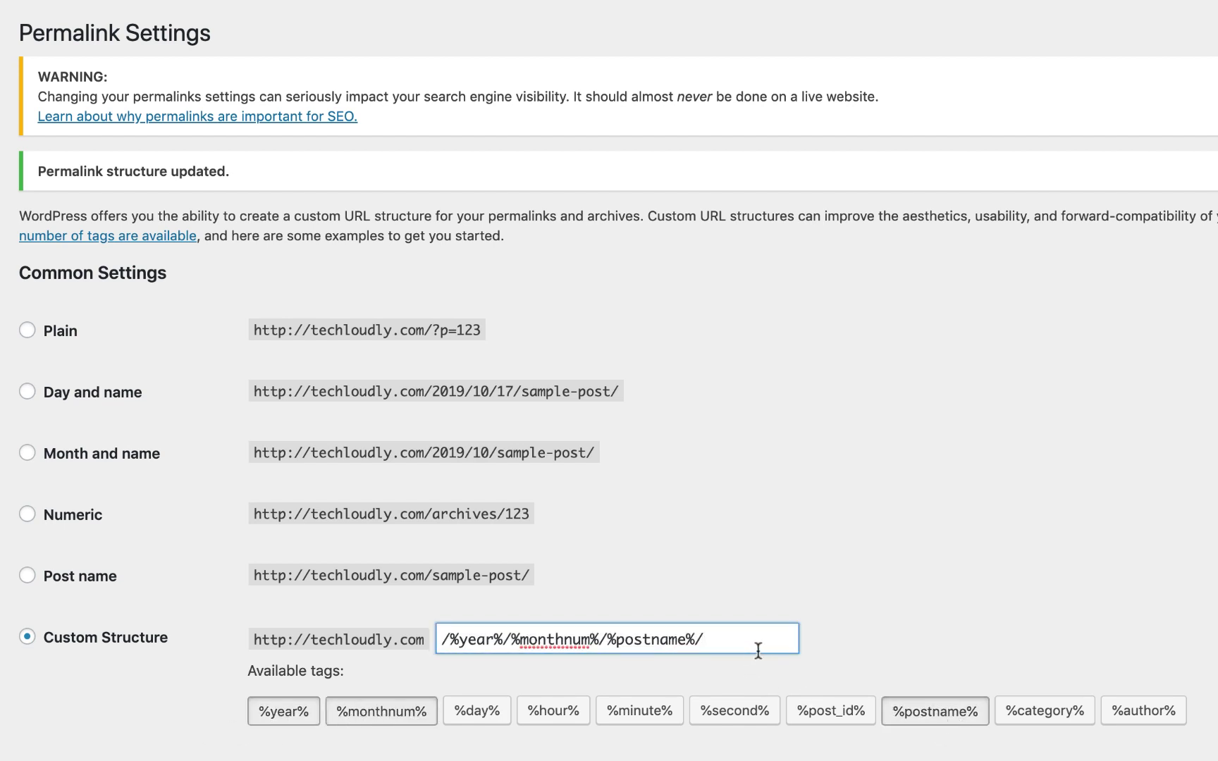
key(BackSpace)
text(.)
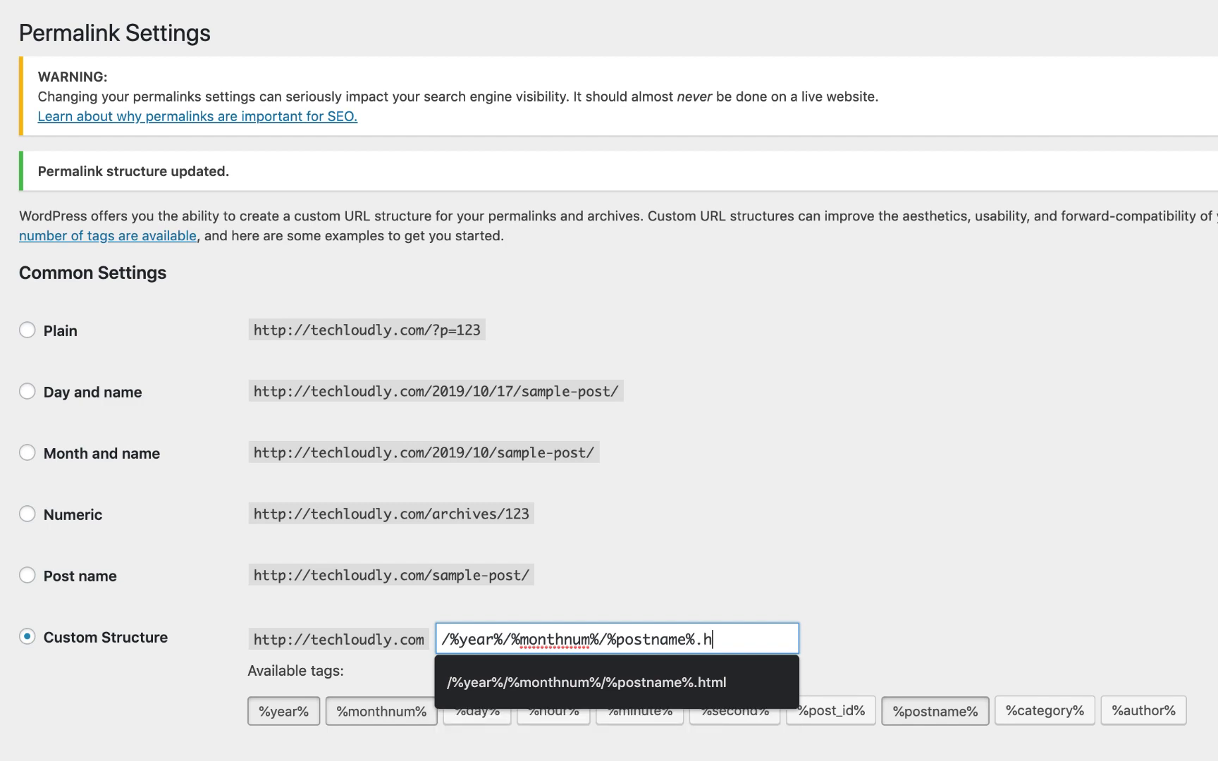
text(html)
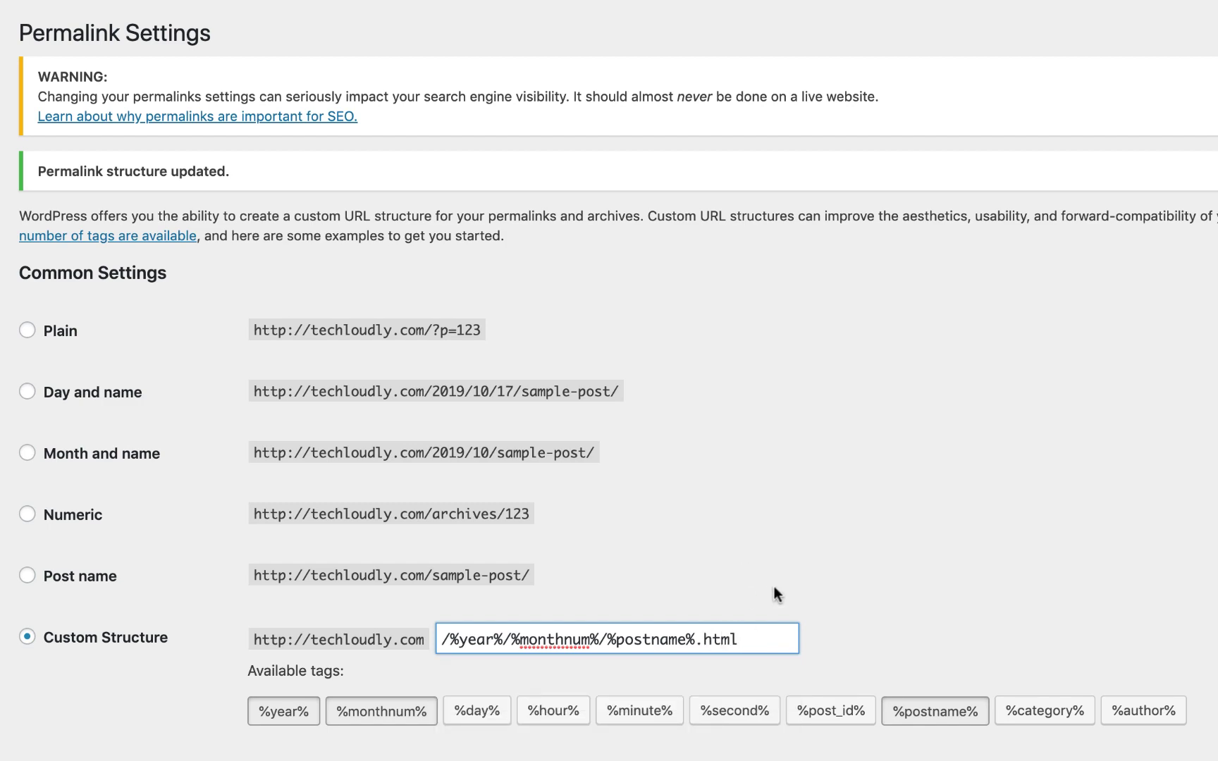
click(659, 596)
scroll(143, 709, down, 5)
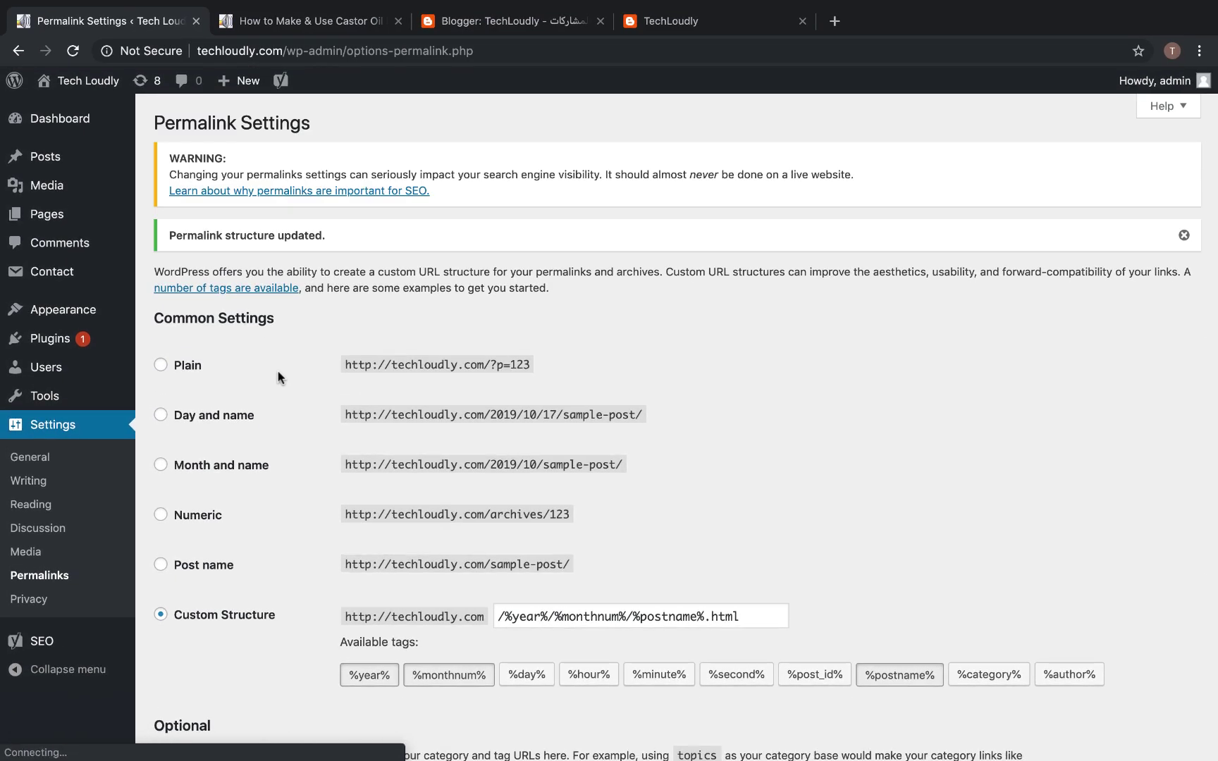
- Reload the WordPress site from its home page and open the post "How to Make & Use Castor Oil Packs" there
click(320, 21)
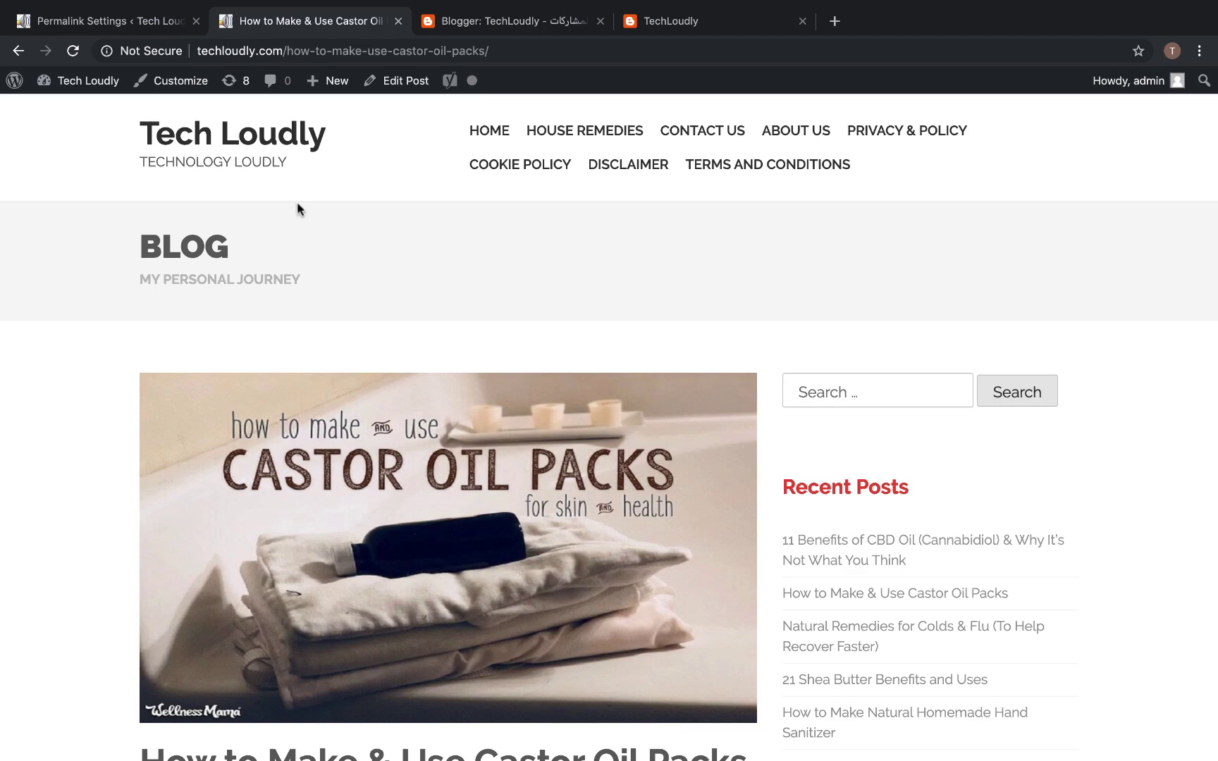
click(273, 145)
scroll(340, 245, down, 20)
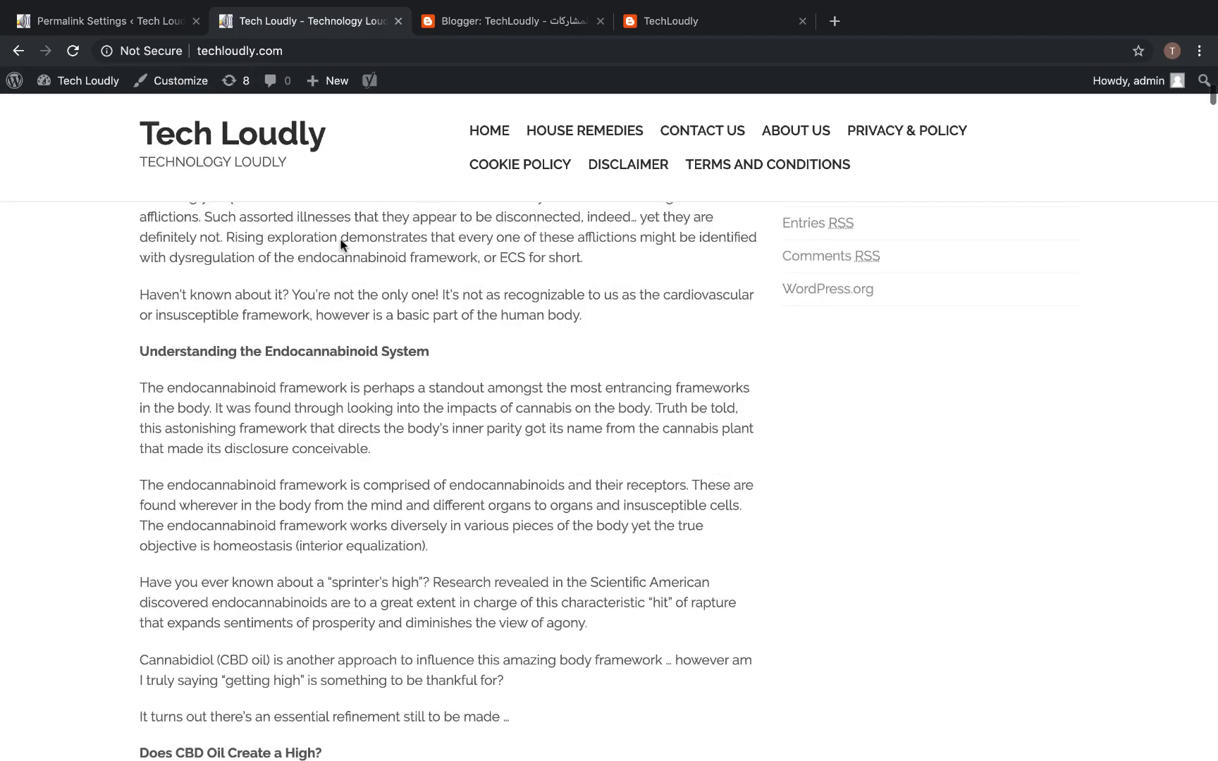
scroll(340, 245, down, 10)
scroll(341, 239, up, 4)
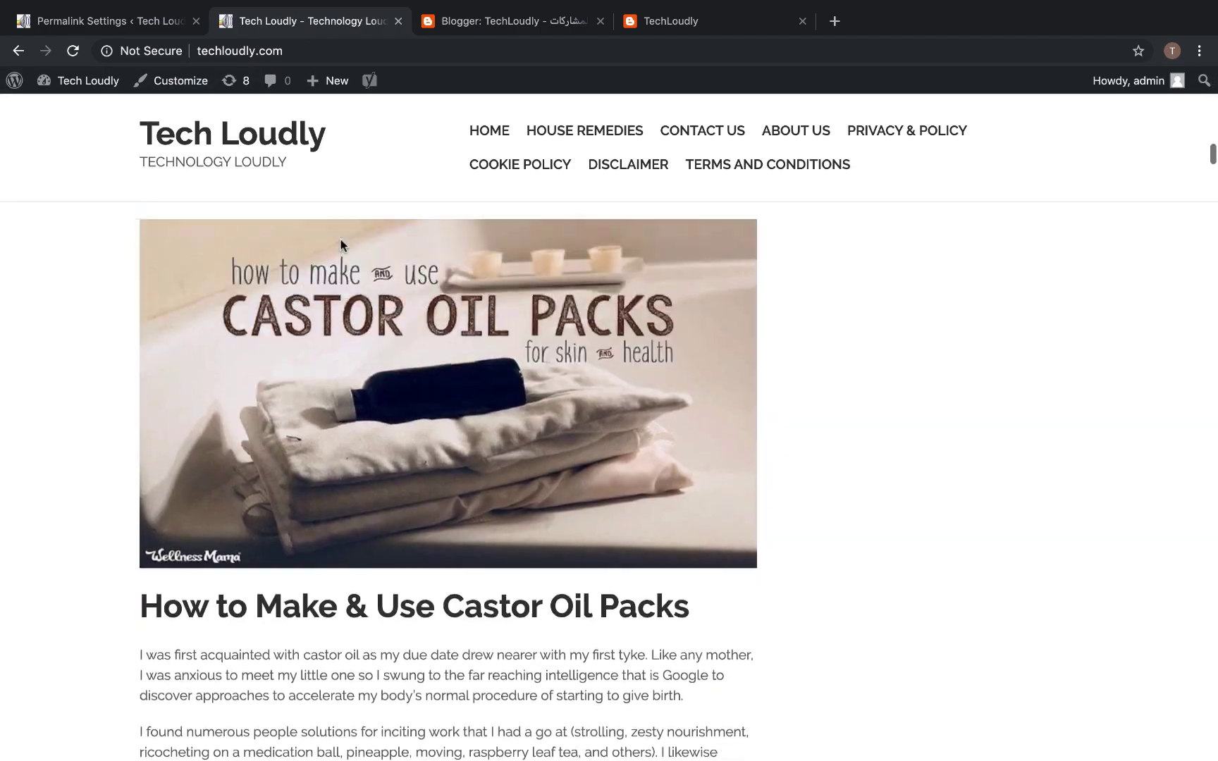
click(349, 341)
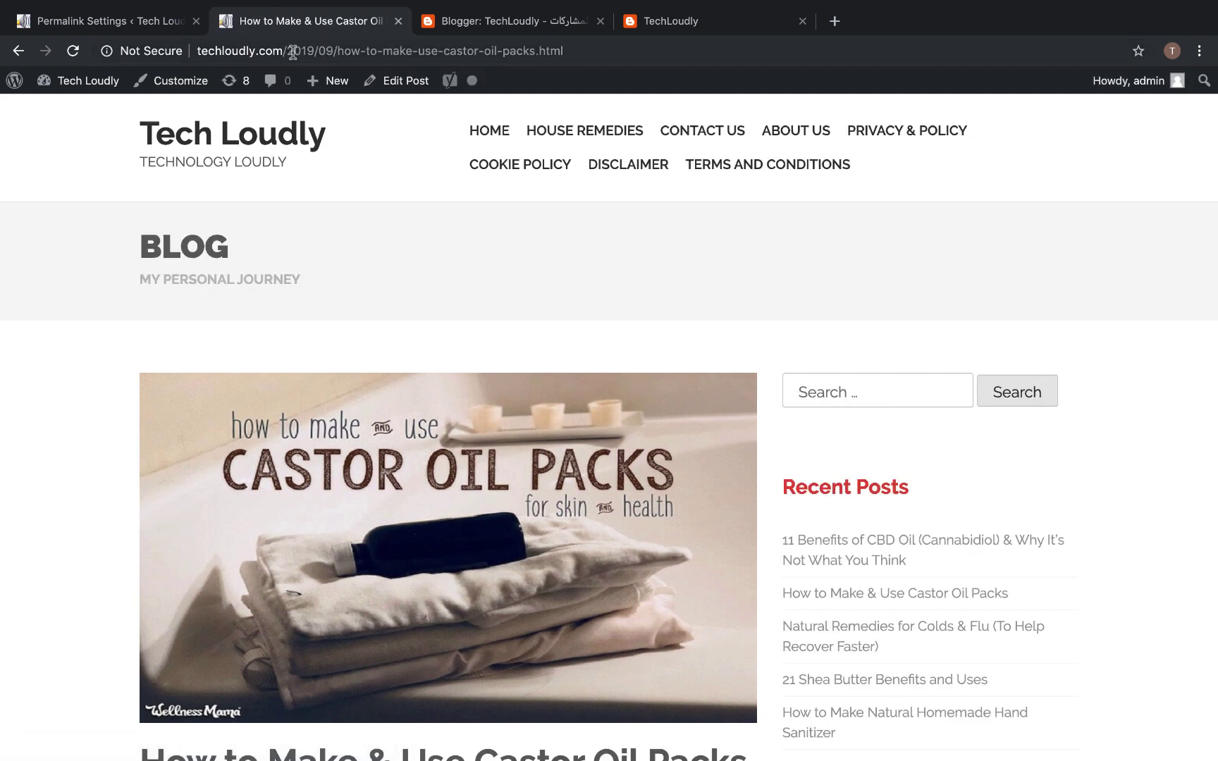
- Examine the domain, year, month, slug and html extension in the WordPress post's URL, and revisit the Blogger post and post list
double_click(278, 47)
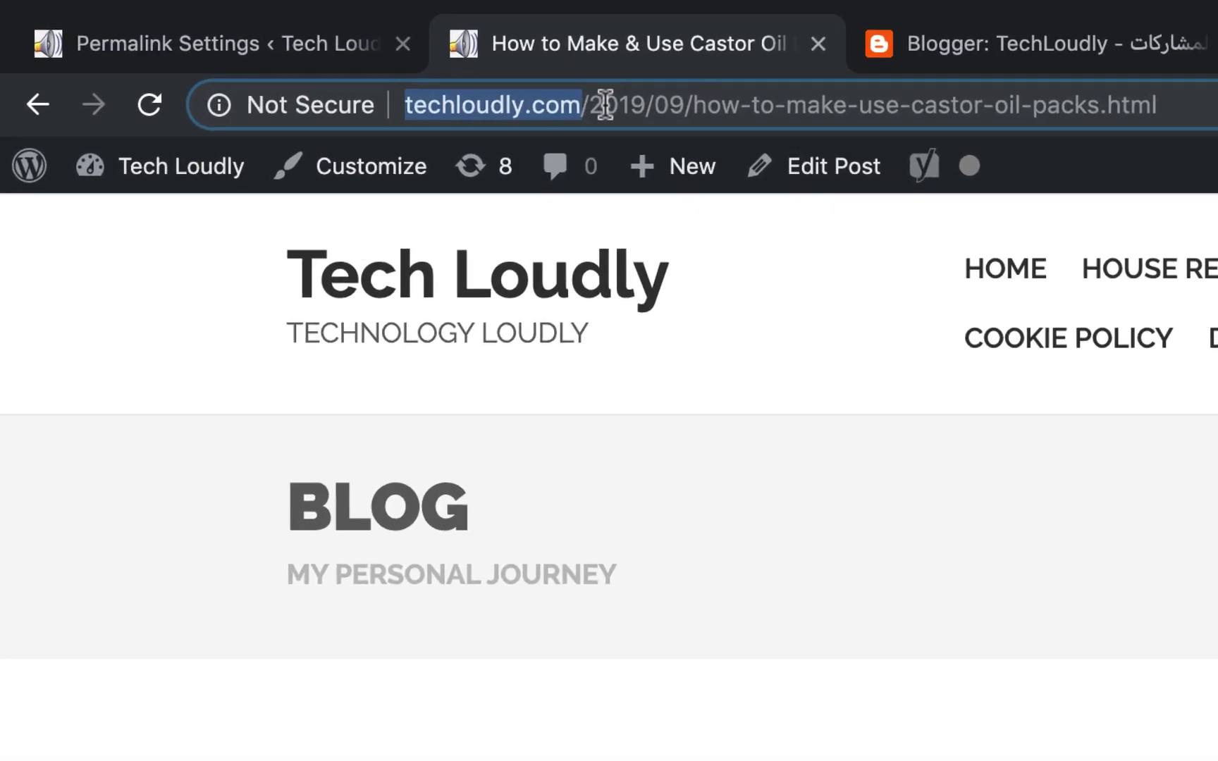
double_click(295, 51)
double_click(663, 104)
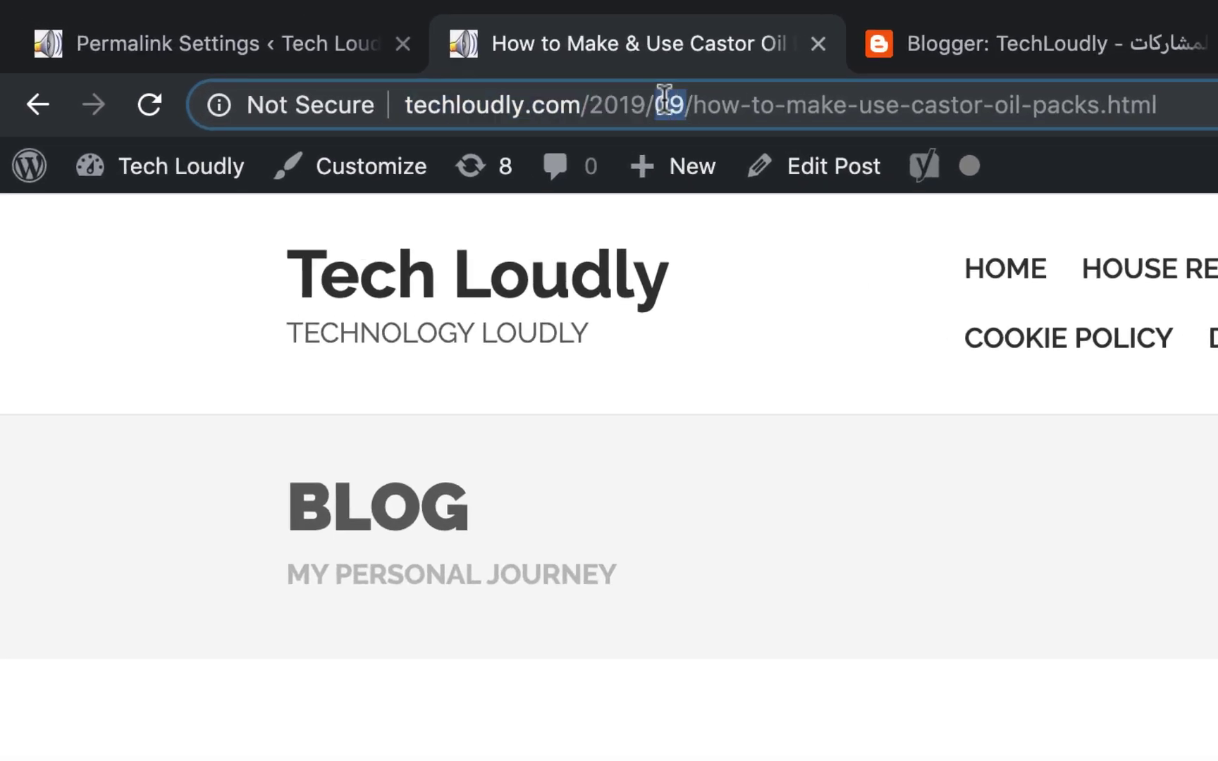
drag(694, 104, 1101, 104)
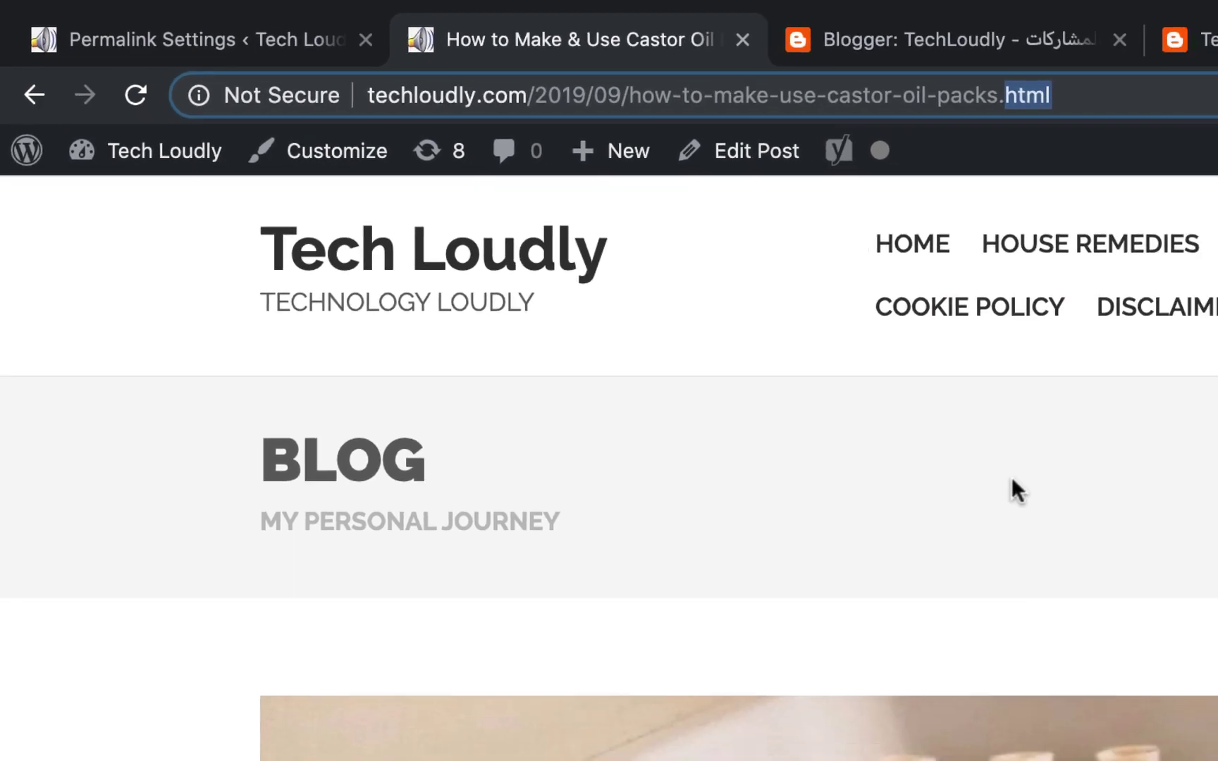
click(761, 323)
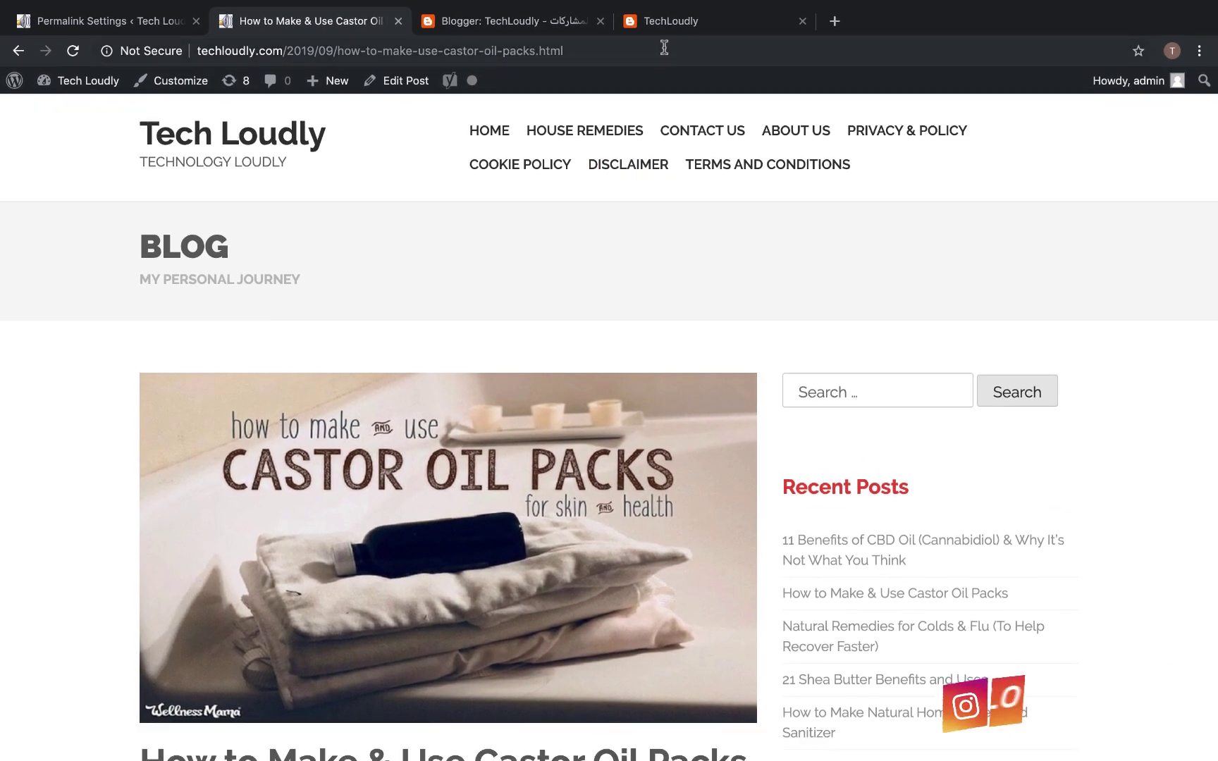
click(669, 31)
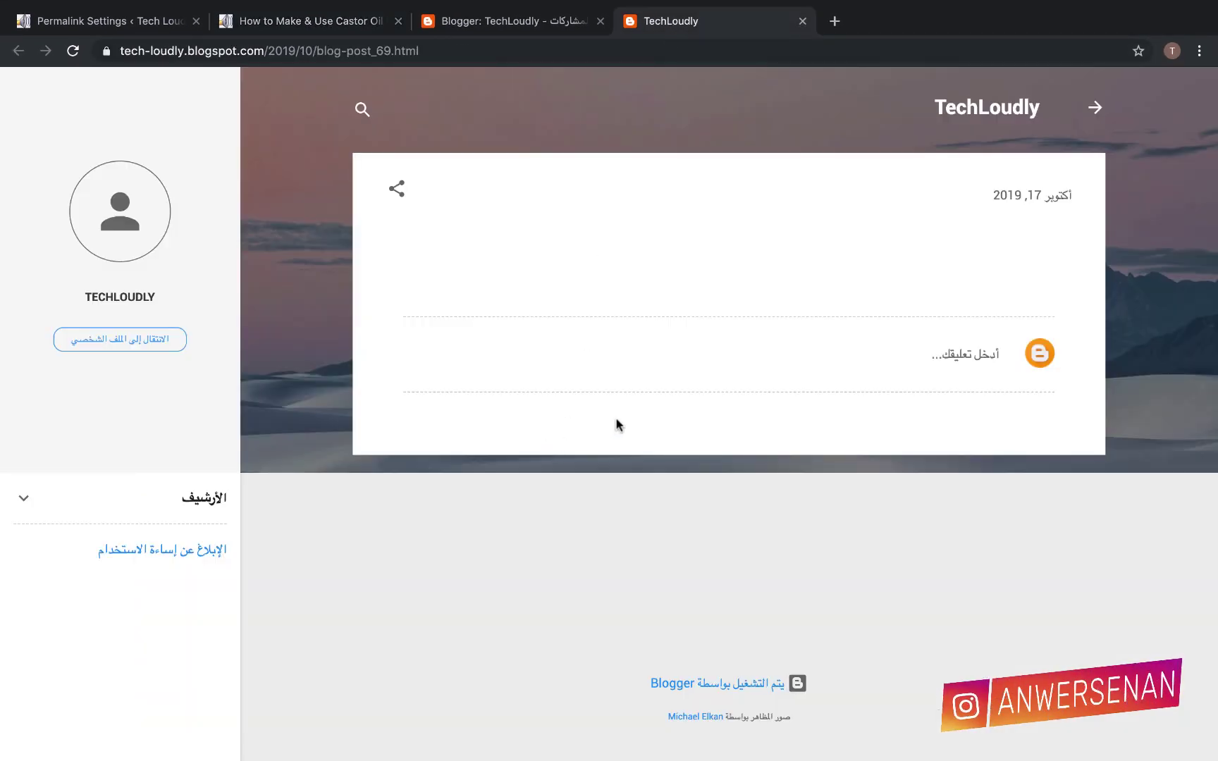
click(559, 31)
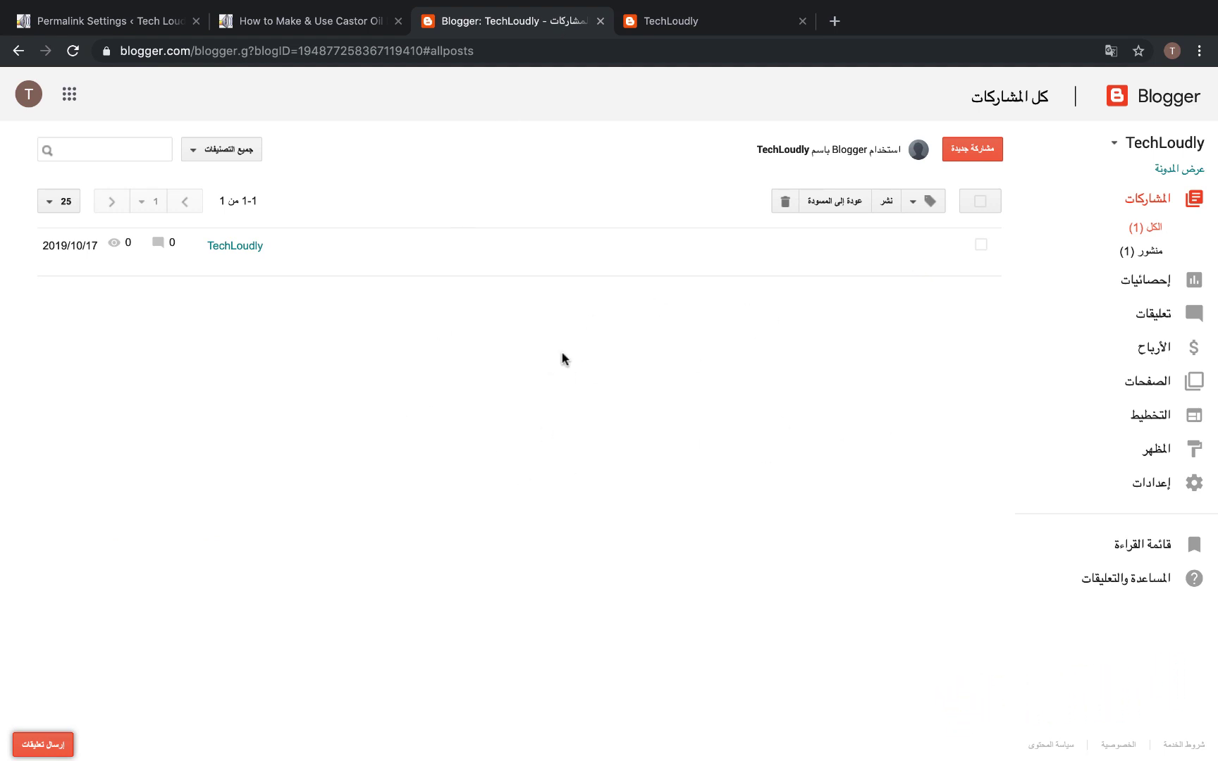
- Return to the WordPress Permalink Settings, choose the Post name structure and save it, ending on the General Settings page
click(144, 30)
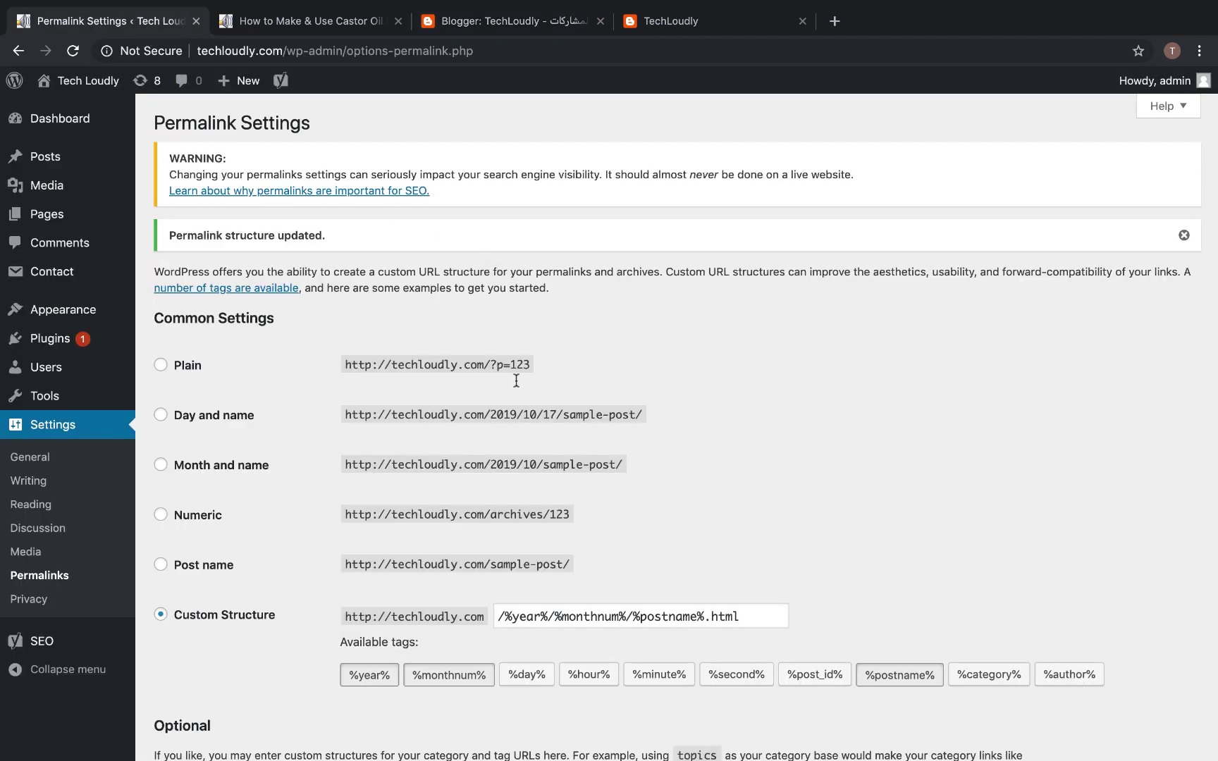
click(204, 573)
scroll(304, 573, down, 5)
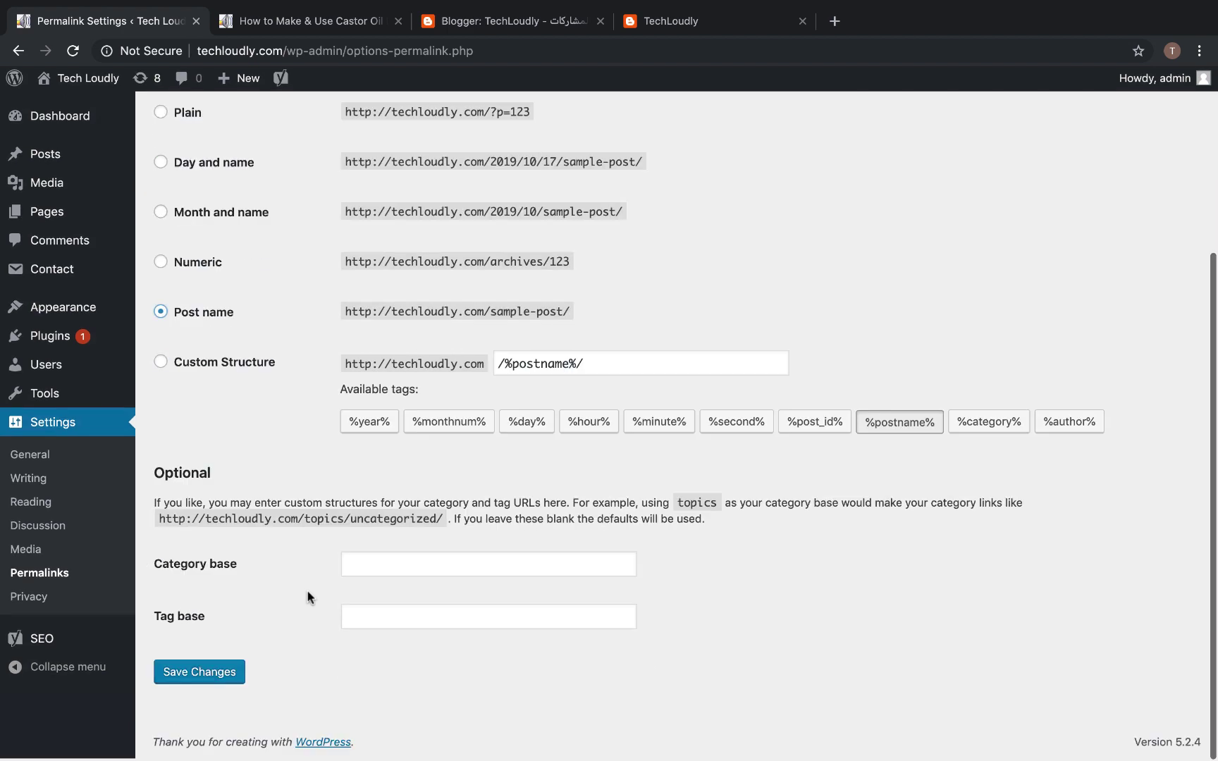
click(203, 675)
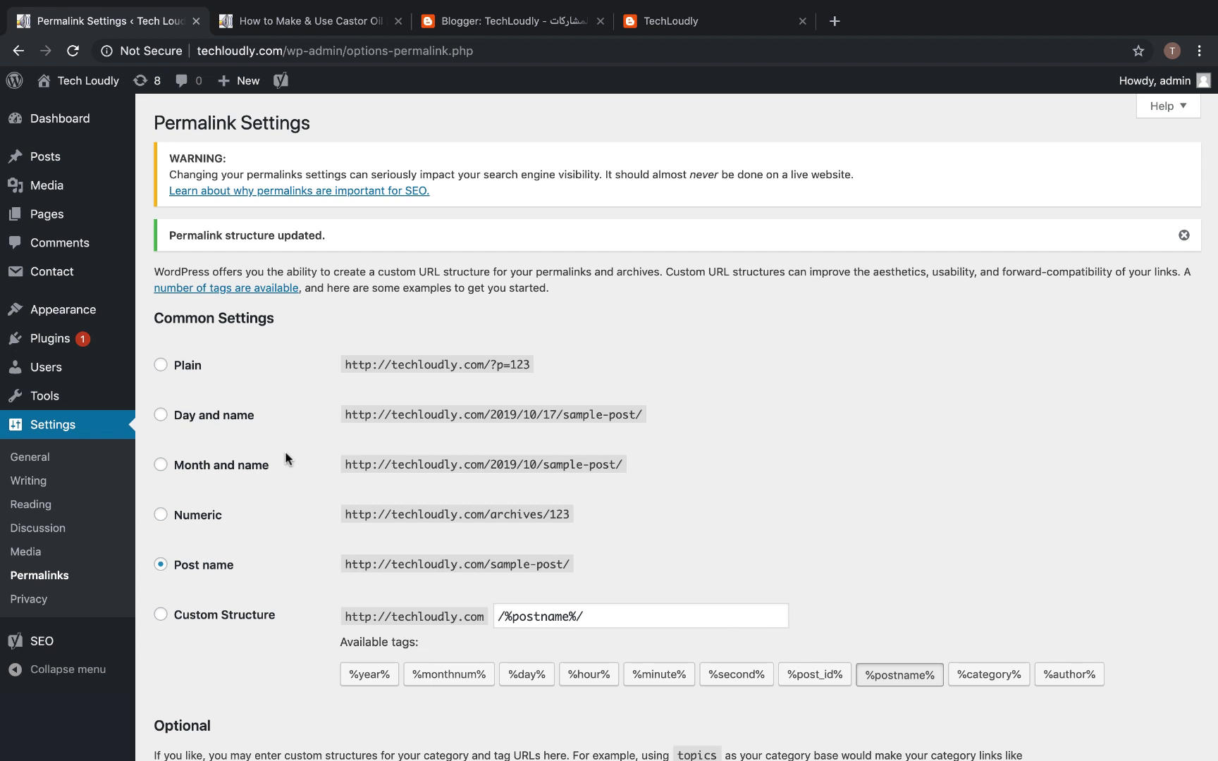
click(51, 459)
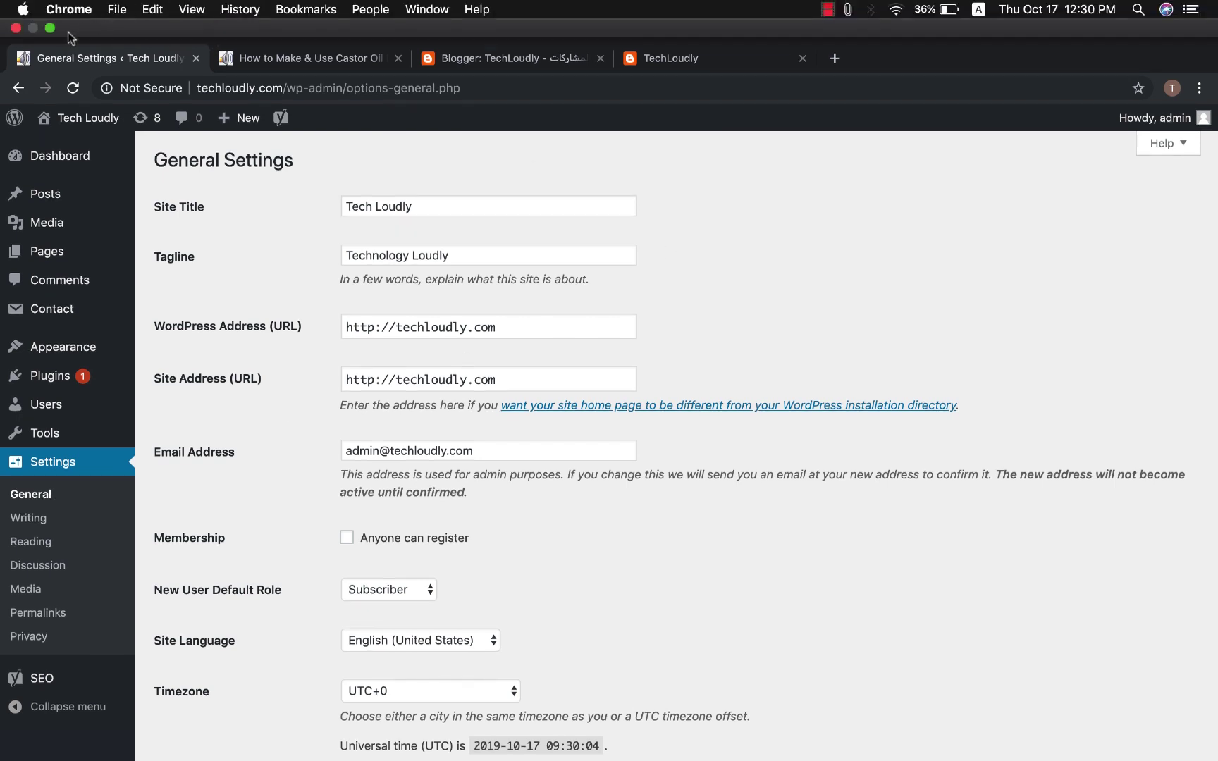
click(48, 37)
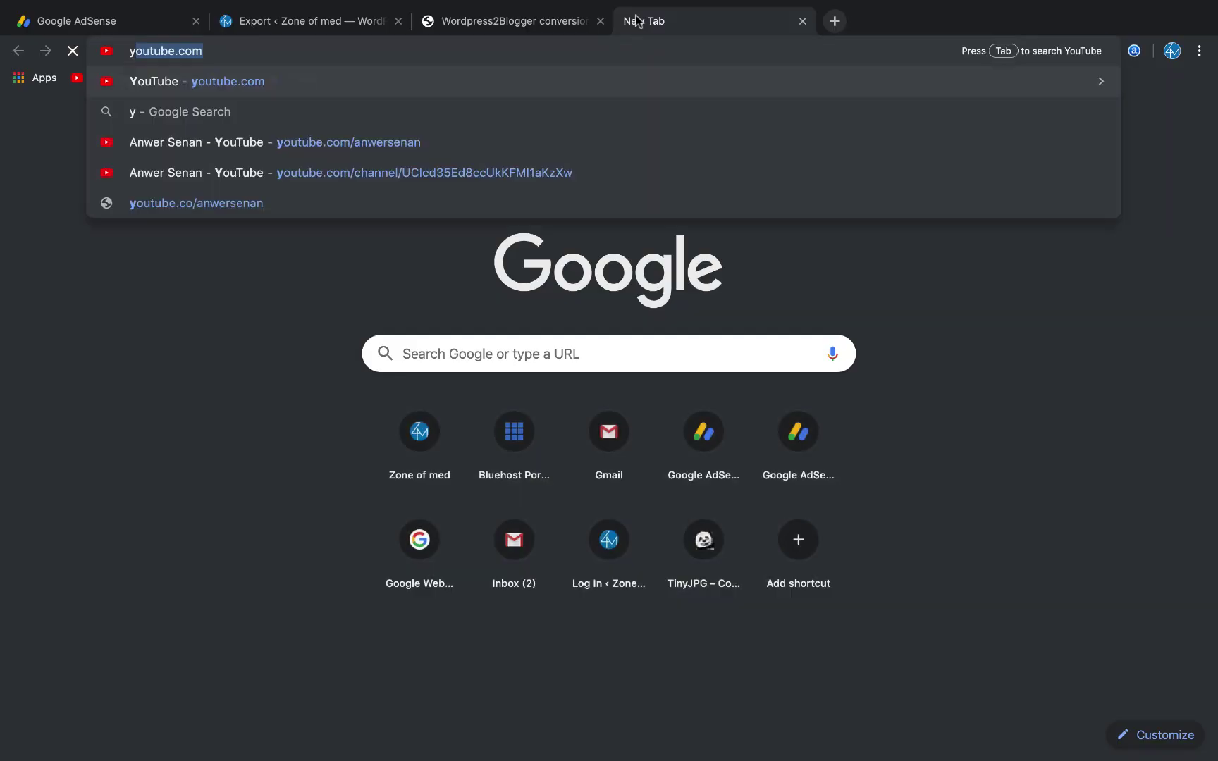
- Switch to YouTube and open the tutorial creator's channel page from the suggested addresses
text(ou)
key(Down)
key(Down)
key(Down)
key(Down)
key(Return)
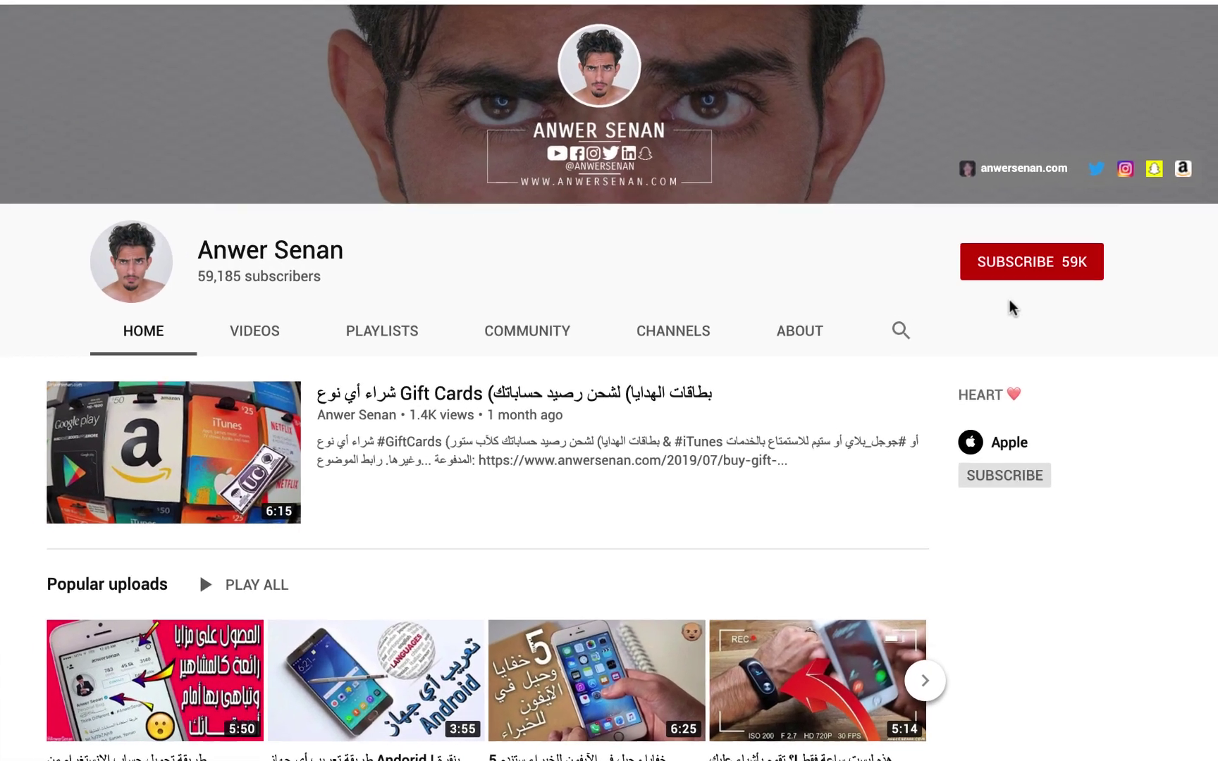
- Subscribe to the creator's YouTube channel and turn on its notifications
click(1017, 277)
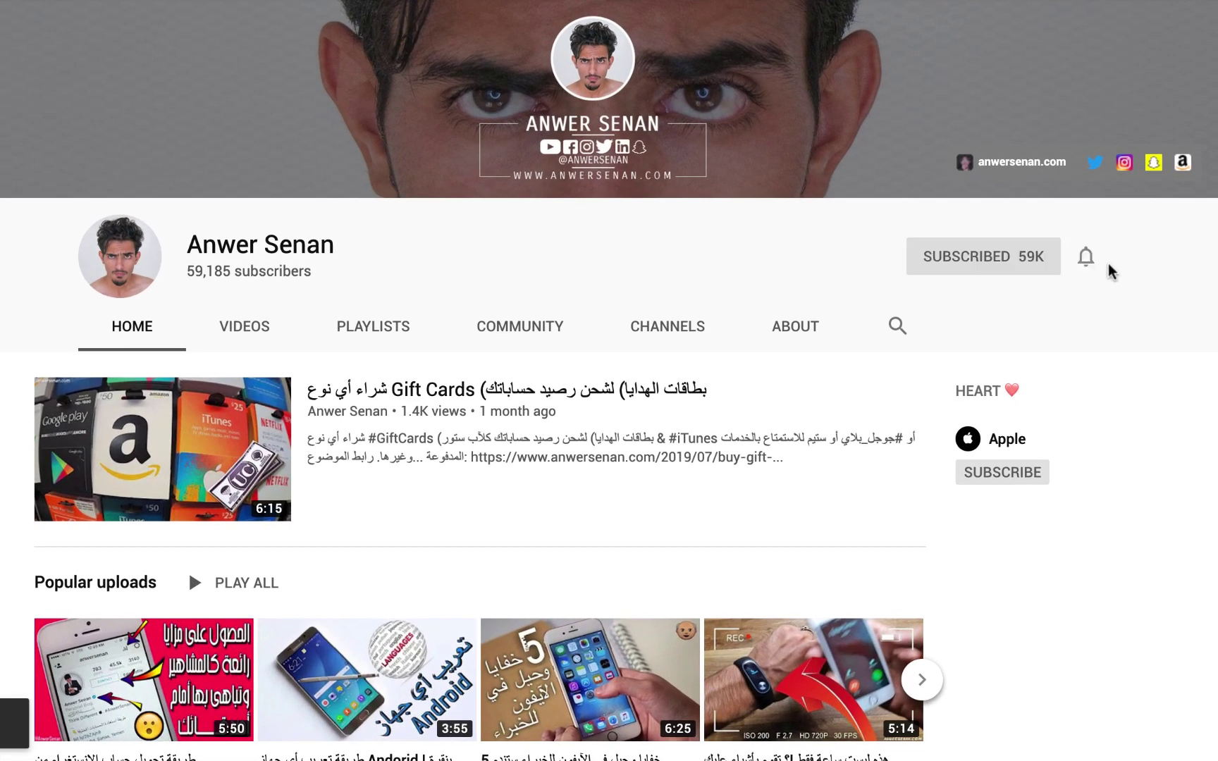
click(1086, 260)
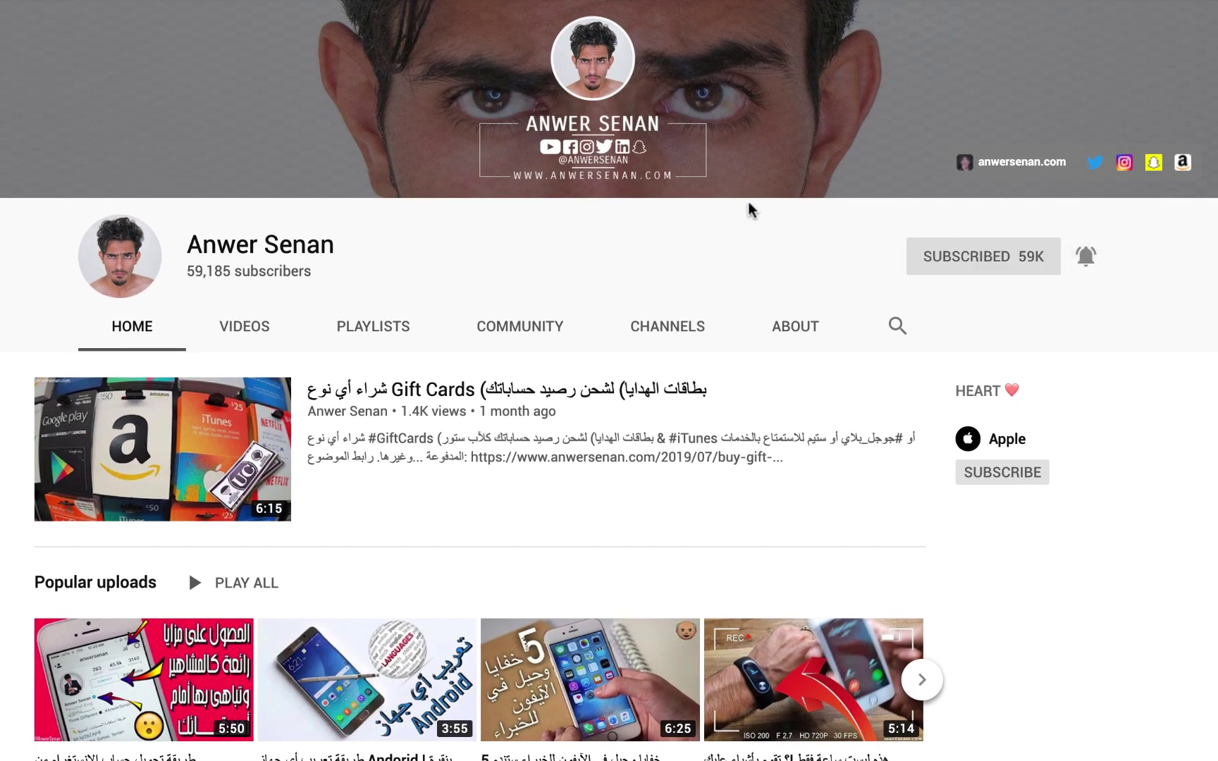